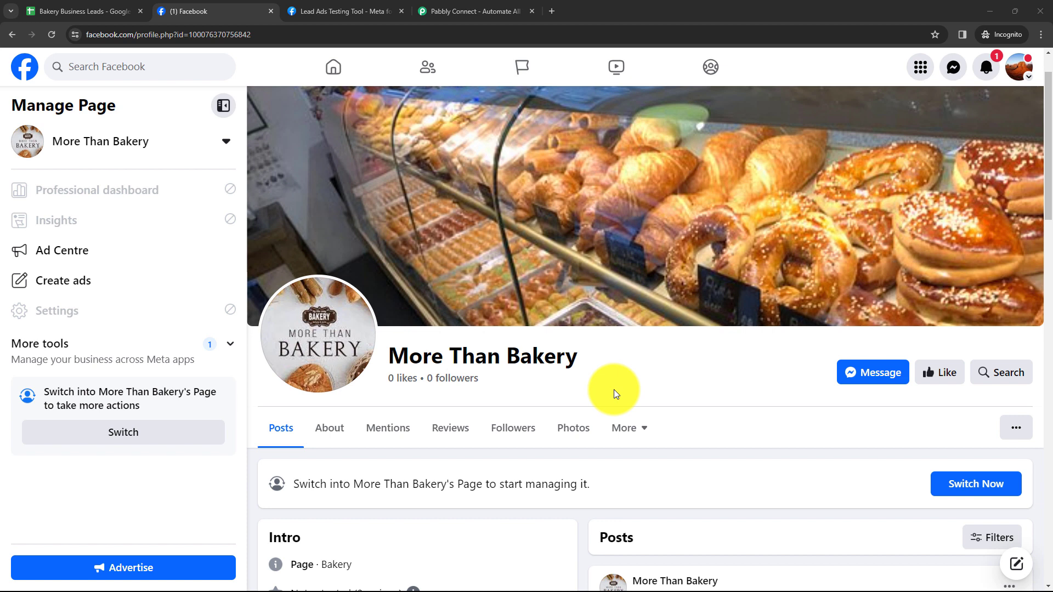
Review the More Than Bakery lead form preview, then switch to the Bakery Business Leads sheet.
scroll(613, 389, "down", 1)
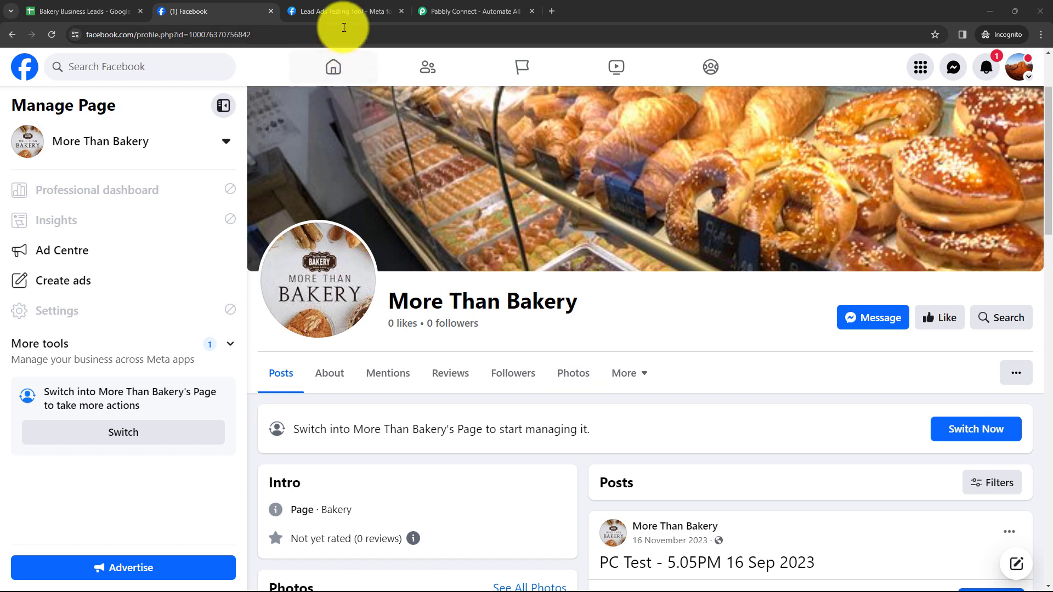
left_click(329, 12)
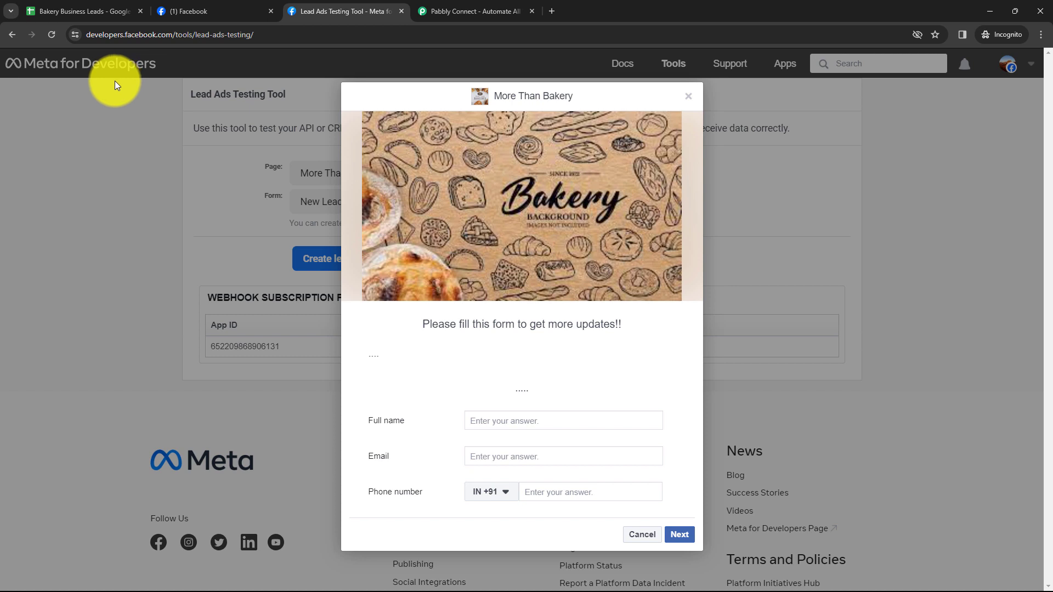
left_click(78, 12)
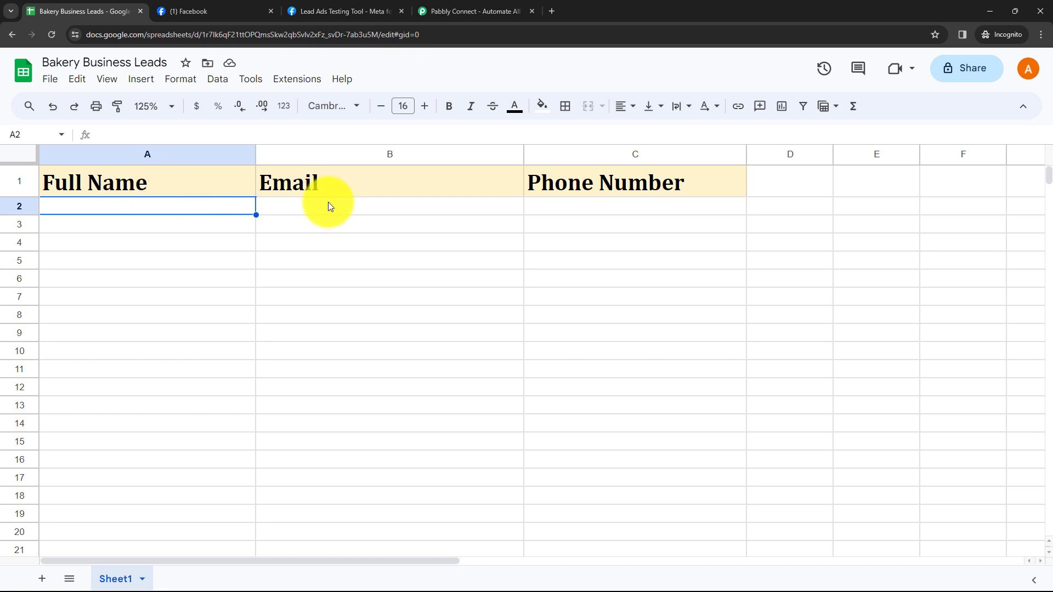
left_click(362, 20)
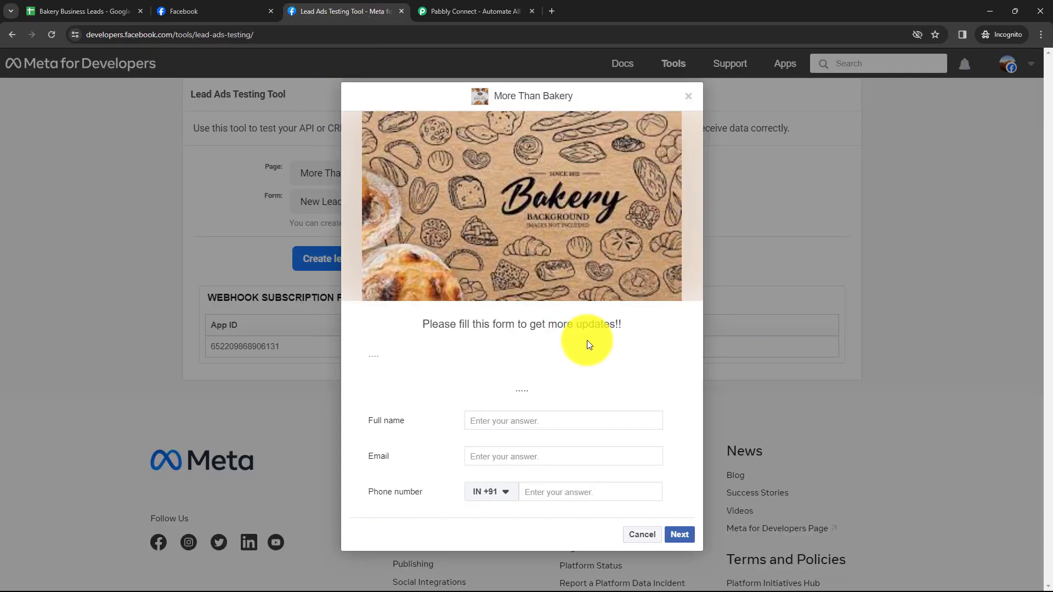
left_click(116, 5)
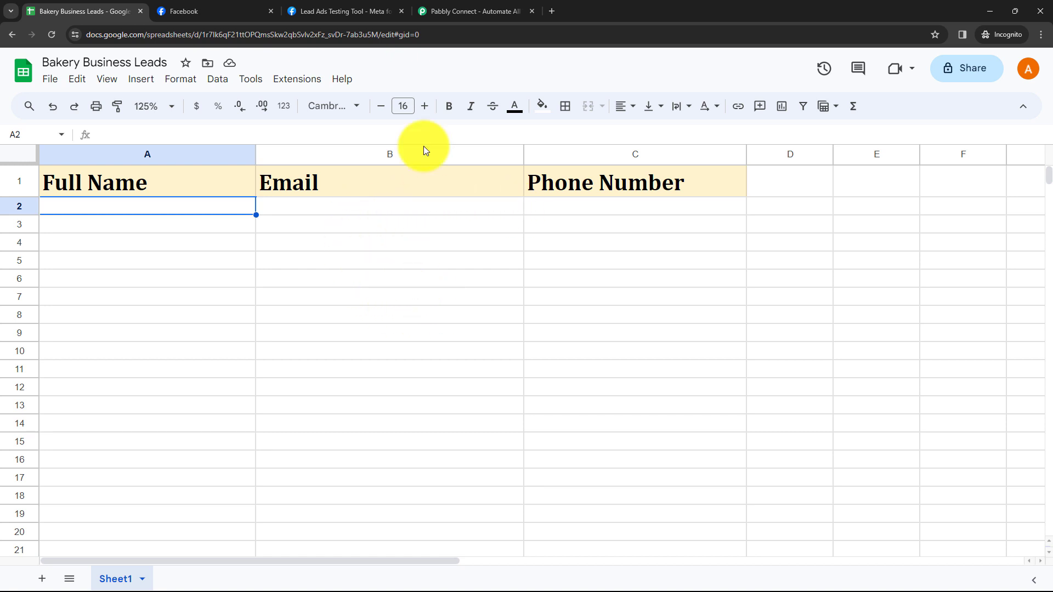
Go from the Pabbly website's All Apps list into the Pabbly Connect dashboard.
left_click(460, 13)
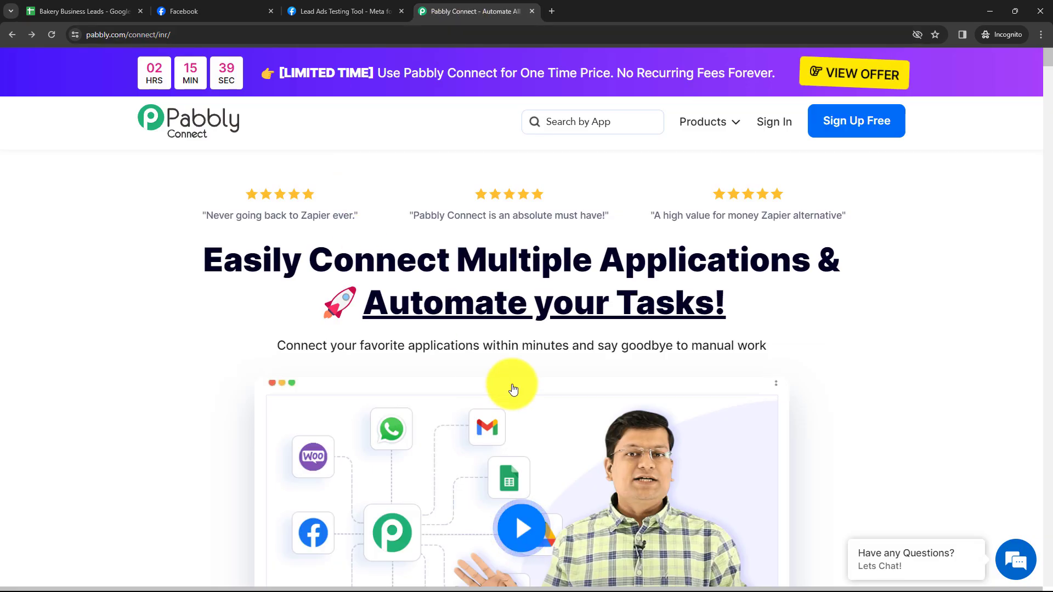
left_click(186, 35)
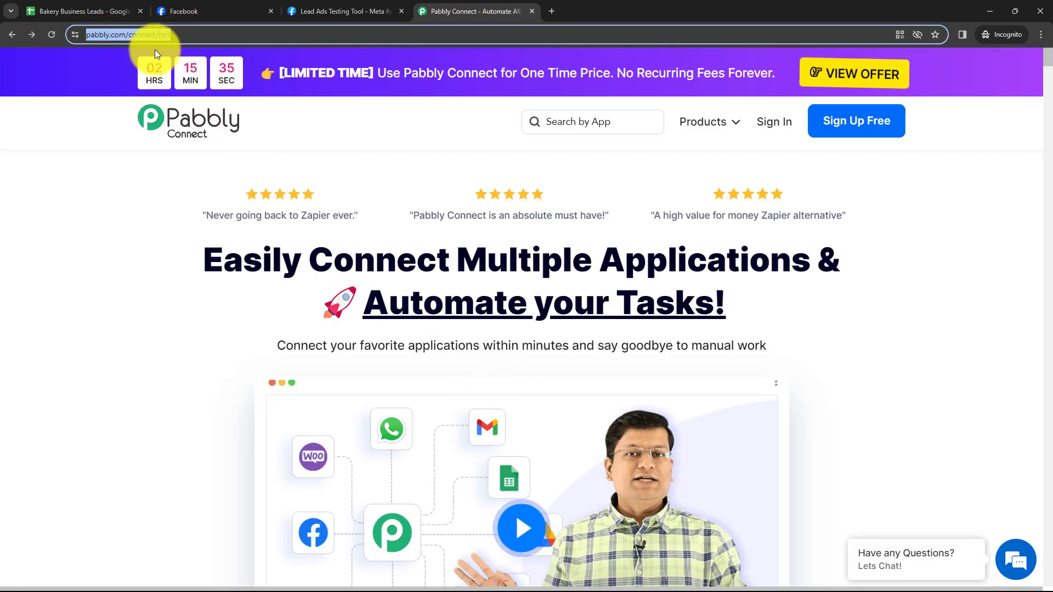
left_click(310, 112)
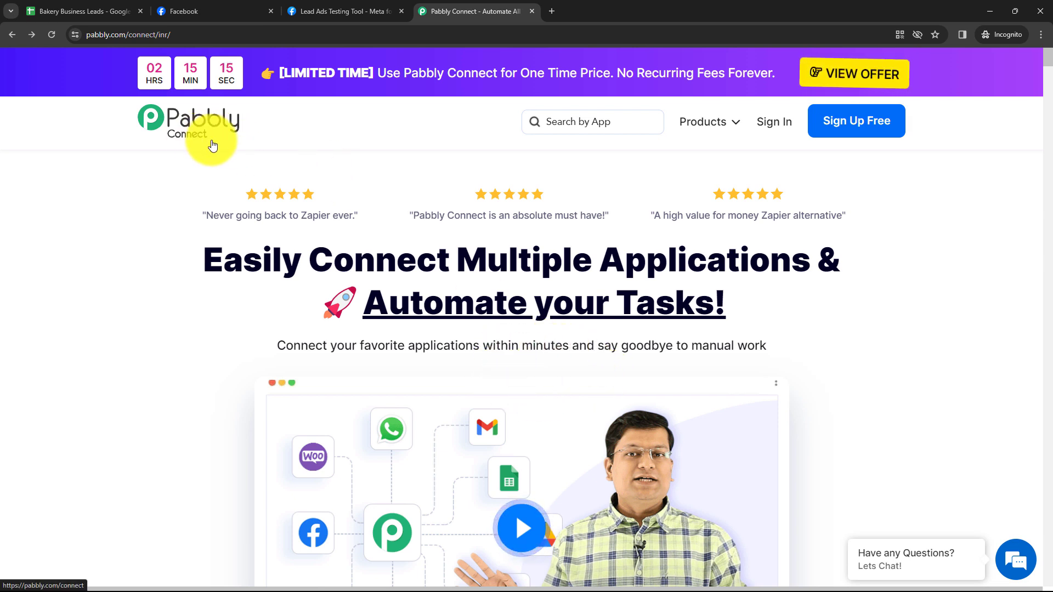
left_click(774, 122)
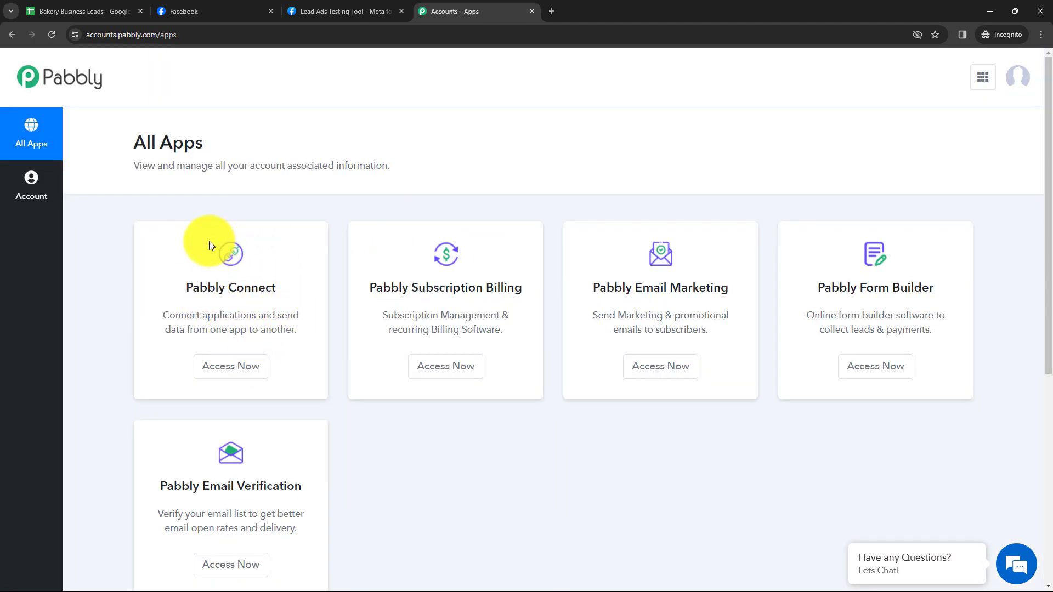
left_click(245, 378)
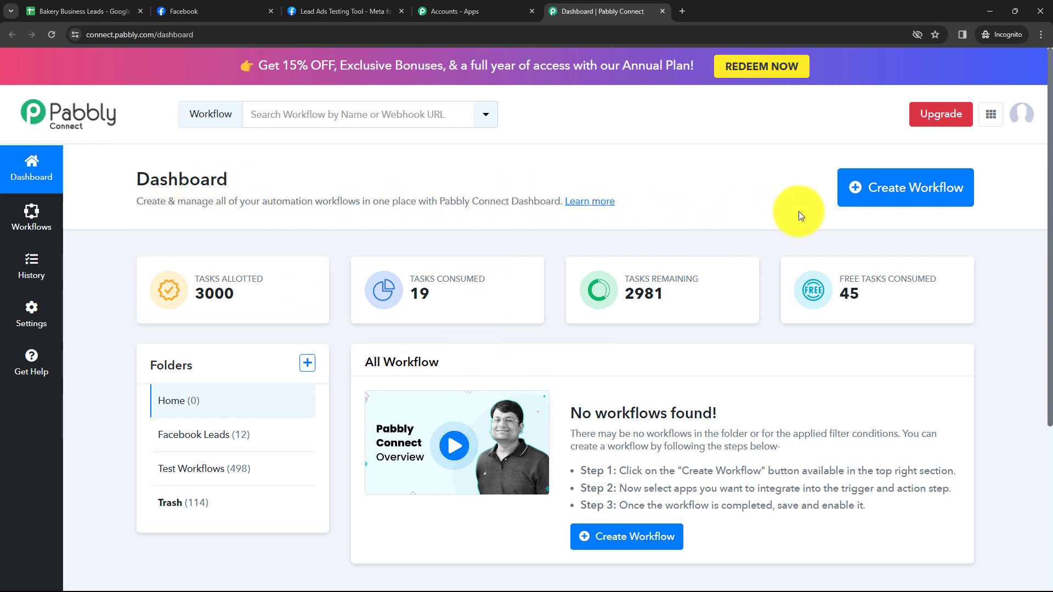
Look over the Create Workflow form, its folder choices and the new-folder option, then cancel.
left_click(900, 197)
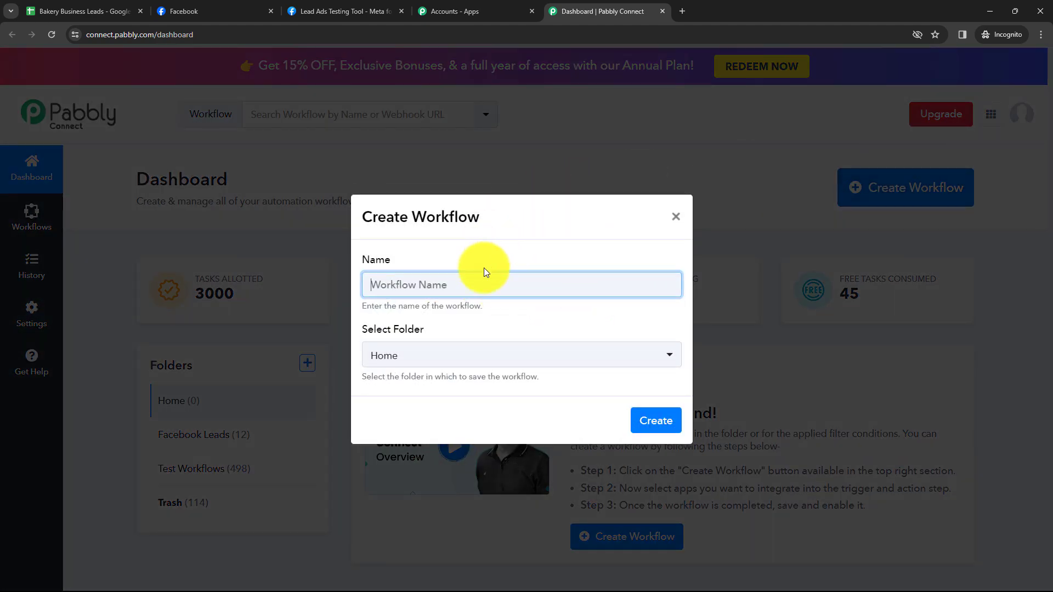
left_click_drag(374, 307, 492, 312)
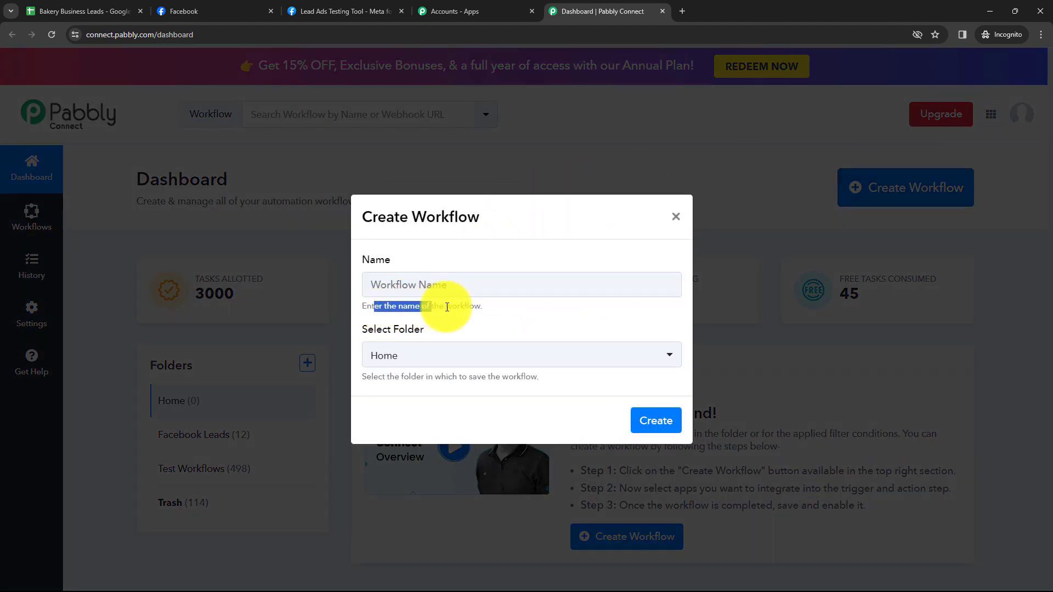
left_click(495, 308)
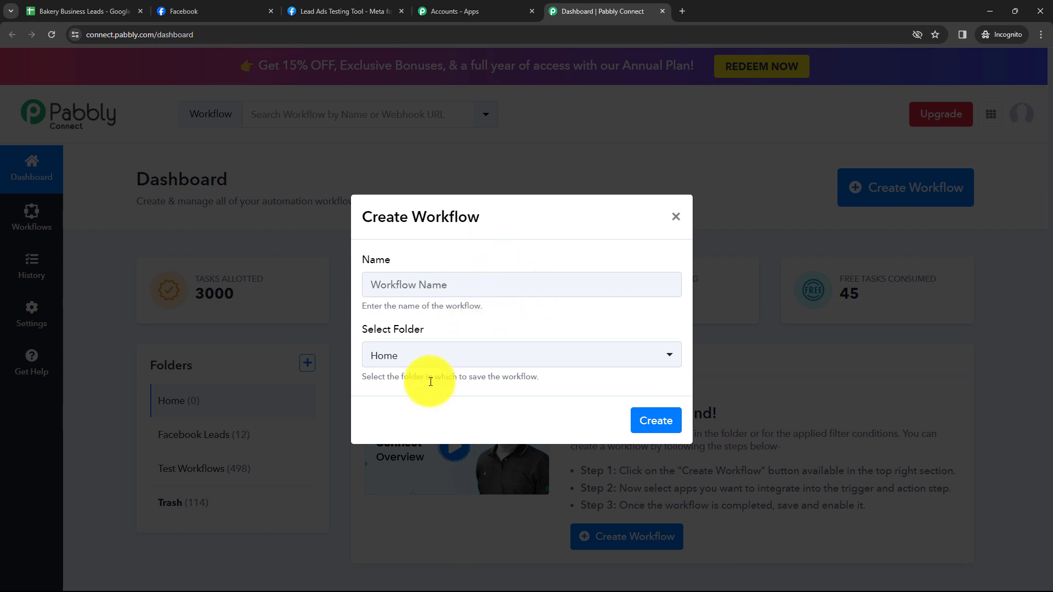
left_click(415, 356)
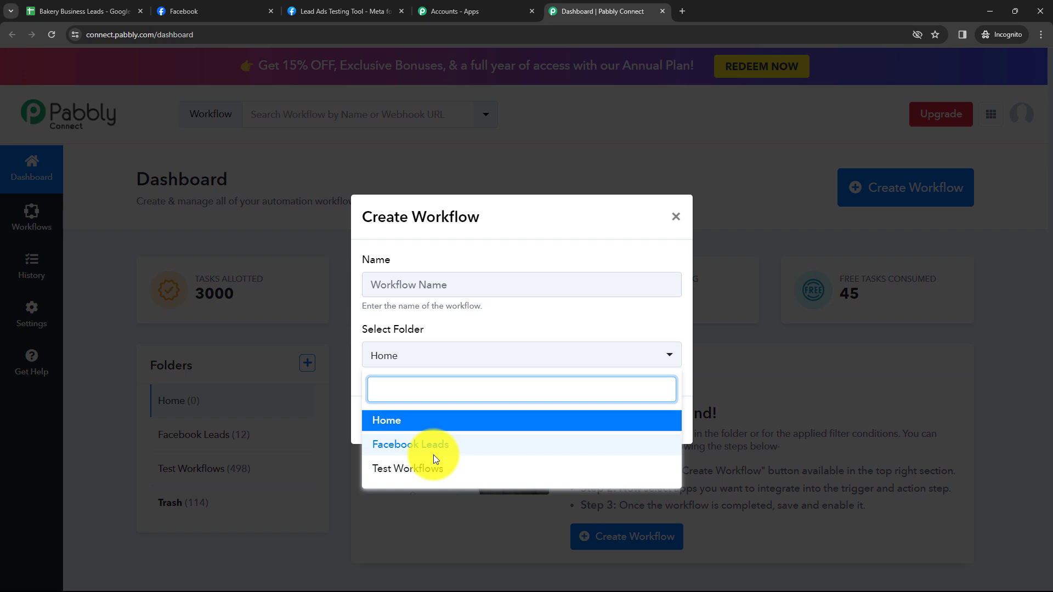
left_click(505, 312)
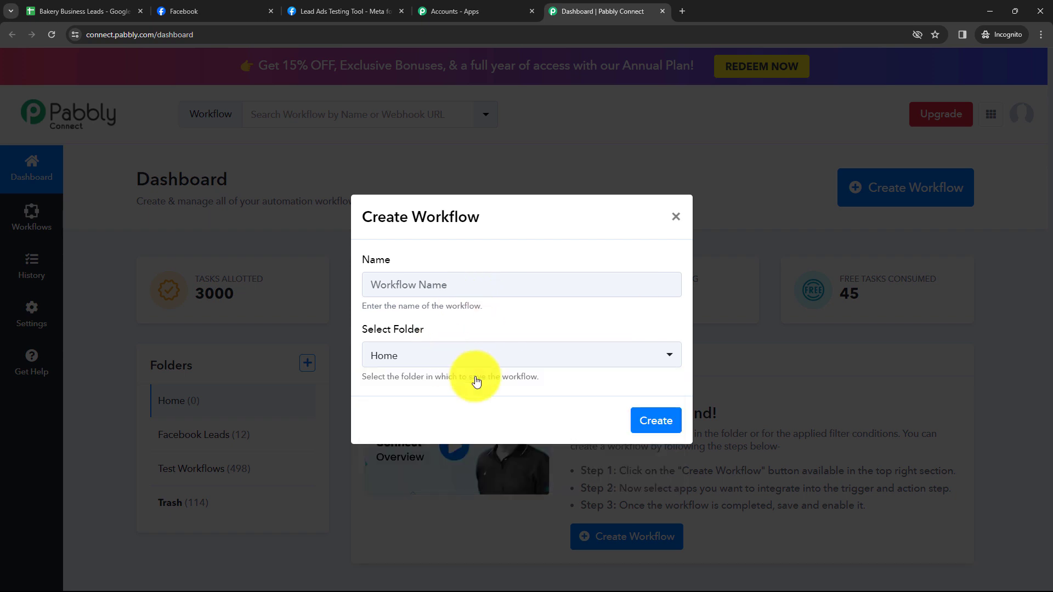
left_click(675, 216)
left_click(306, 363)
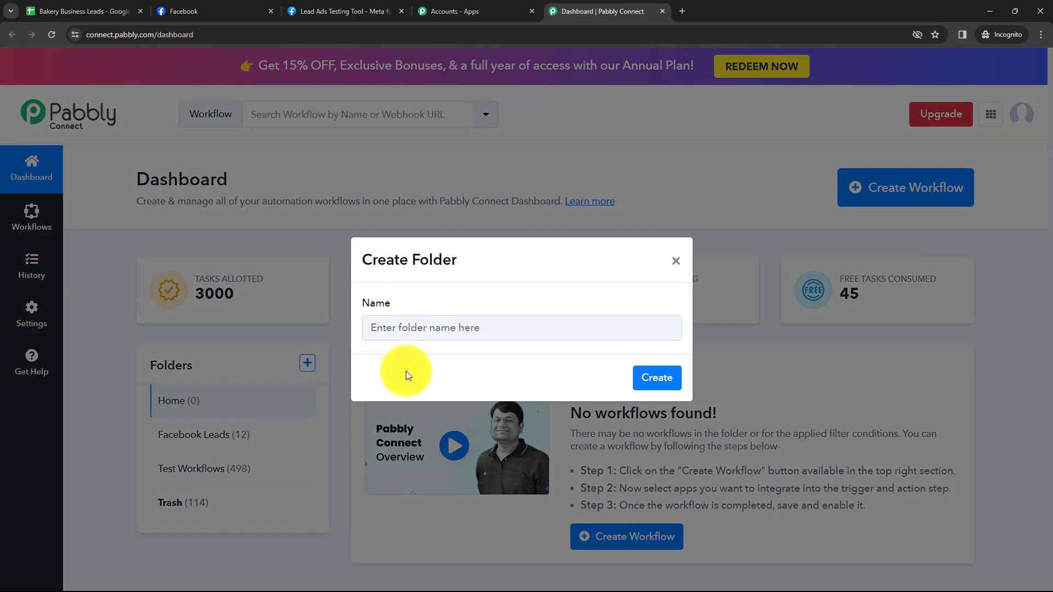
left_click(676, 260)
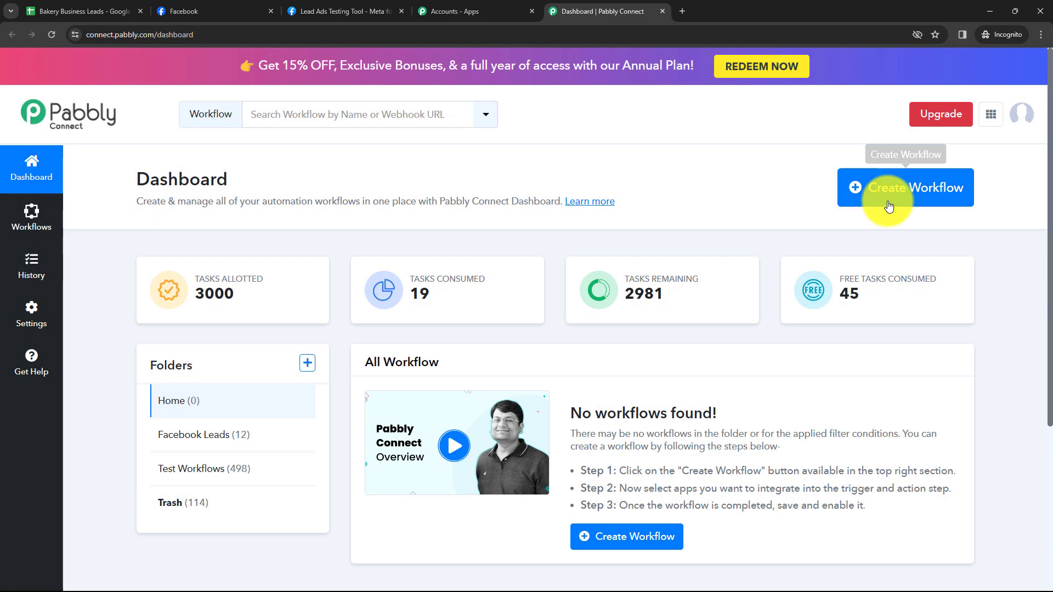
Create workflow 'Add Facebook Leads to Google Sheets for Baking Industry' in the Test Workflows folder.
left_click(888, 206)
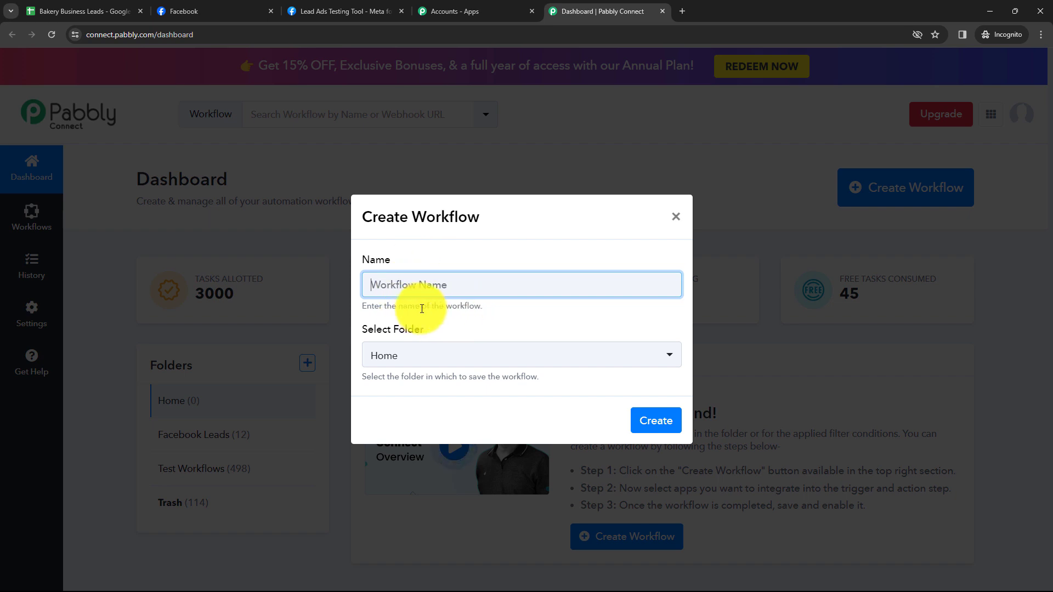
type("Add Facebook Leads to Google Sheets for Baking Industry")
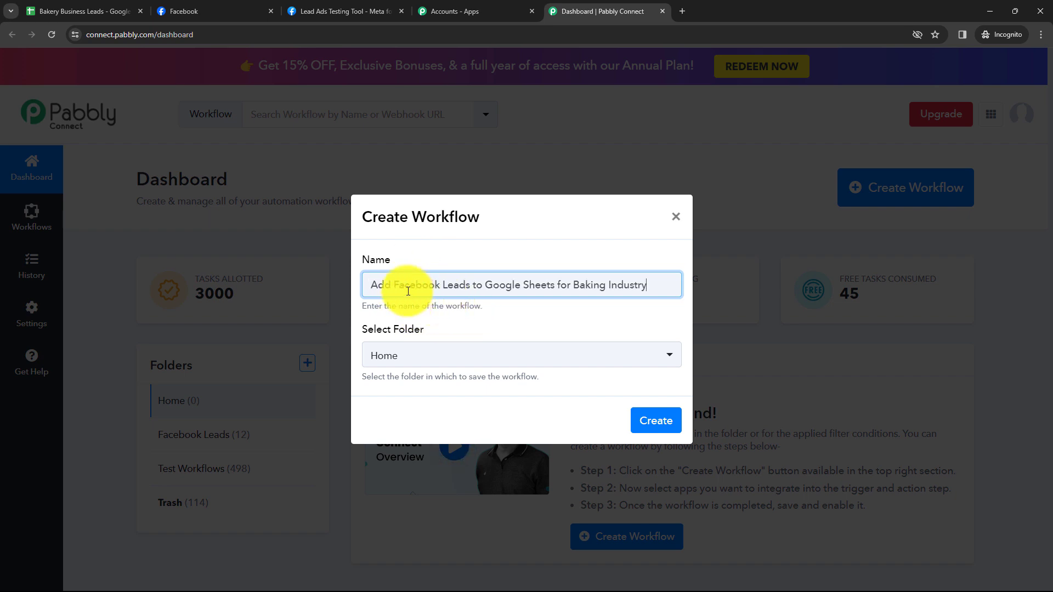
mouse_move(398, 284)
left_mouse_down()
mouse_move(609, 287)
mouse_move(566, 322)
left_mouse_up()
left_click(566, 321)
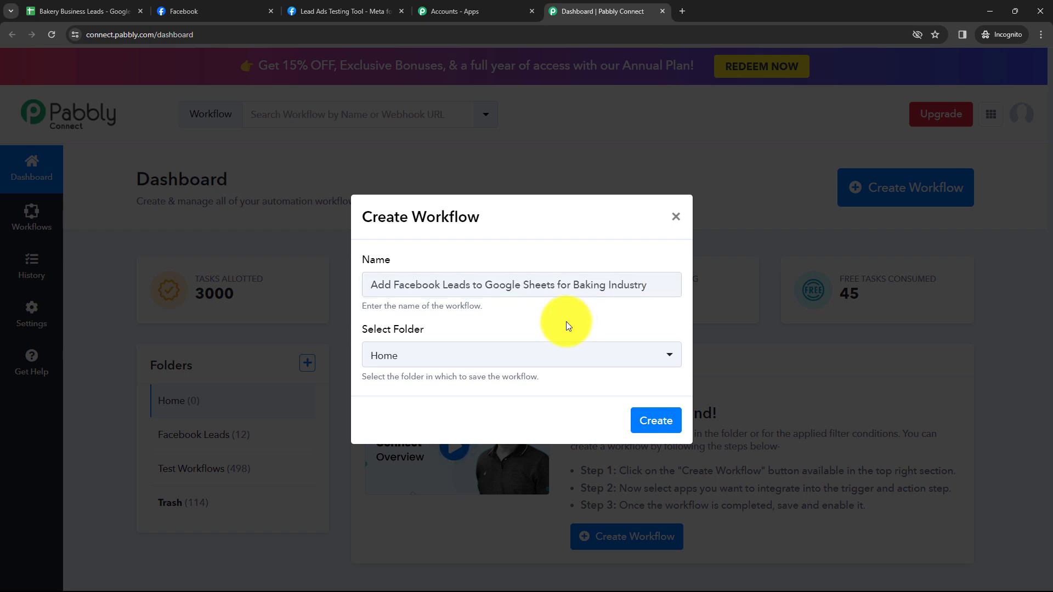
left_click(430, 357)
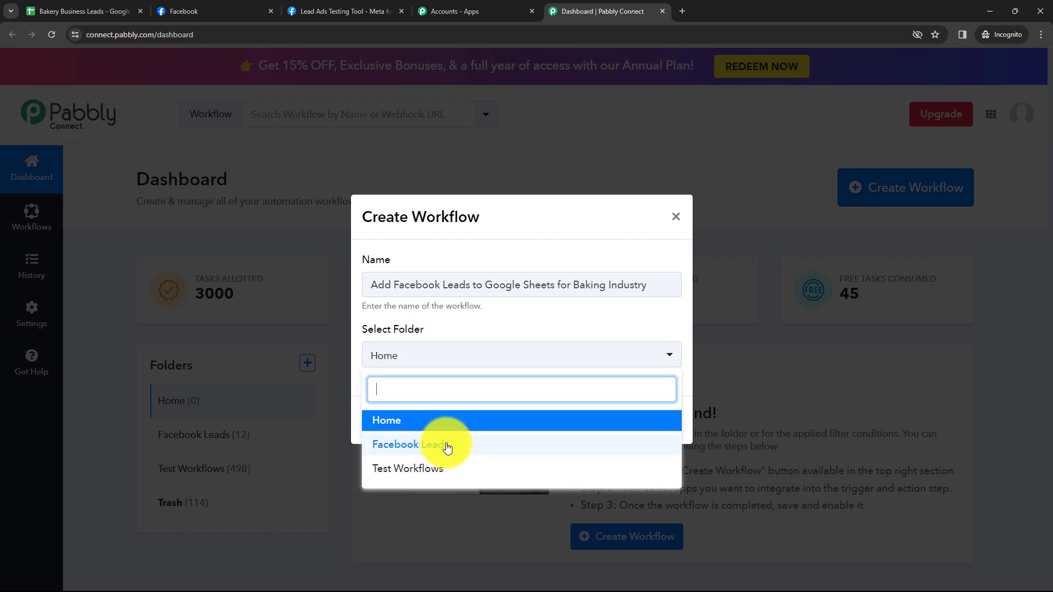
left_click(430, 470)
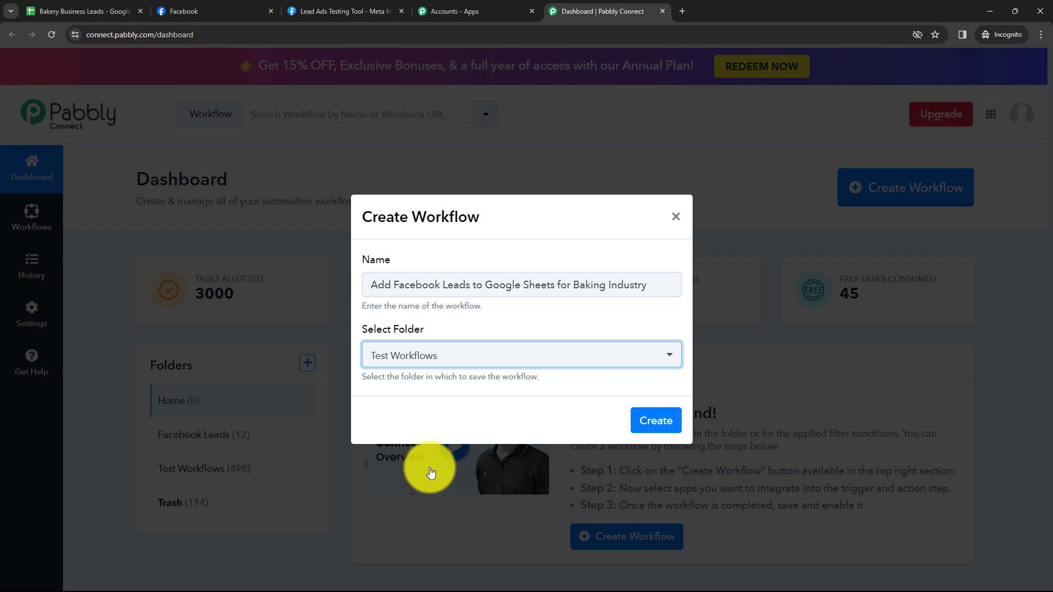
left_click(661, 428)
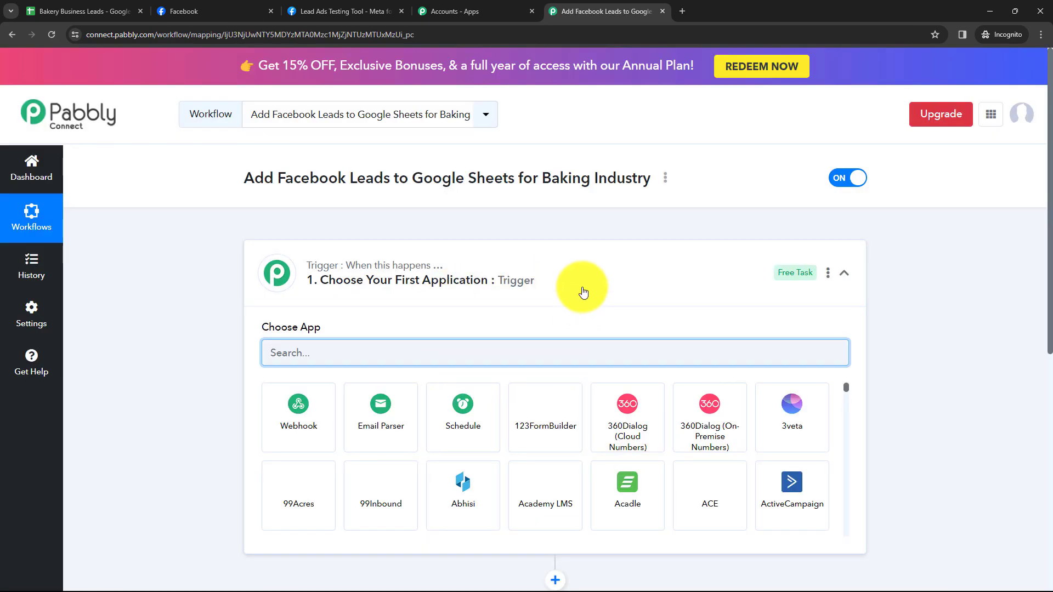
Expand the trigger step's app picker and search it for 'Facebook'.
left_click(580, 283)
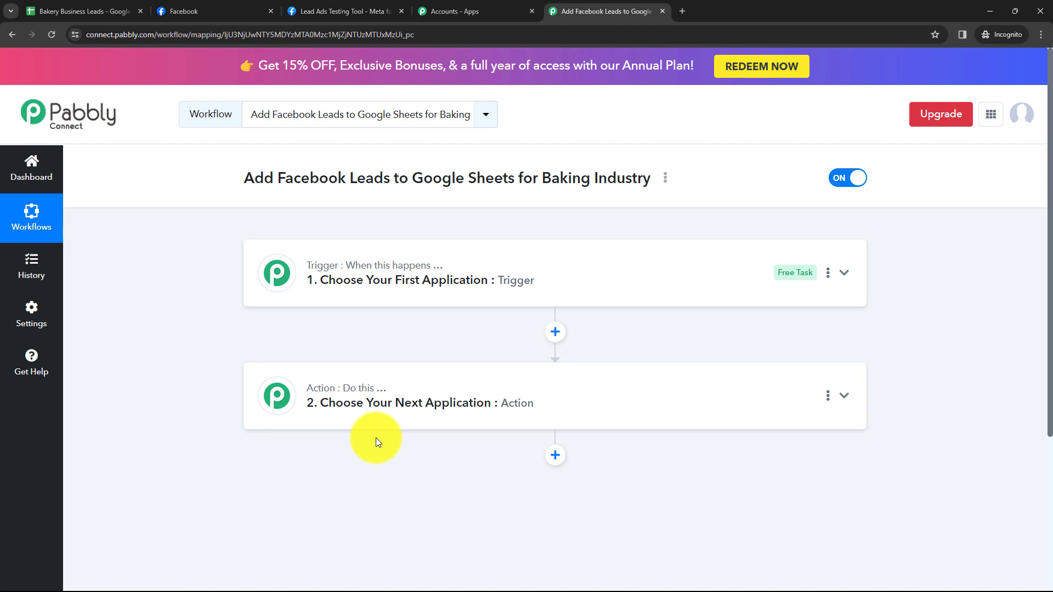
left_click(334, 300)
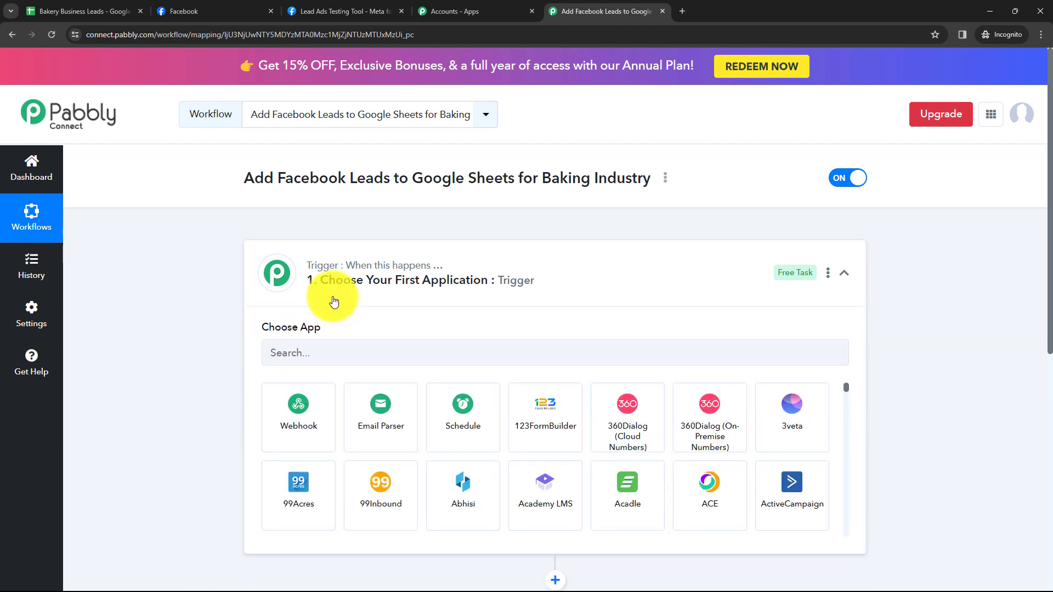
left_click(334, 301)
left_click(348, 418)
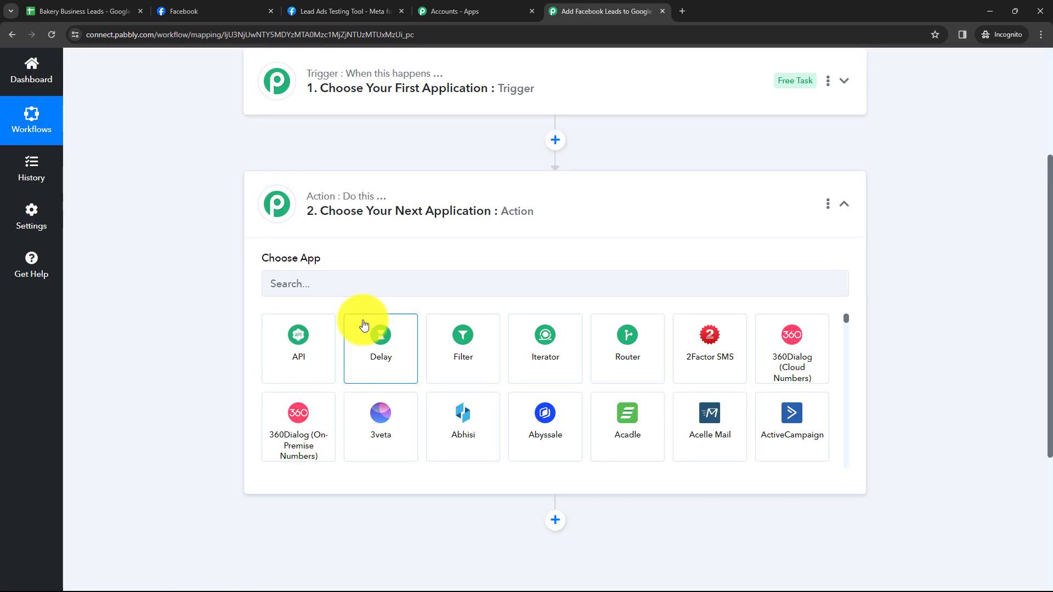
left_click(371, 219)
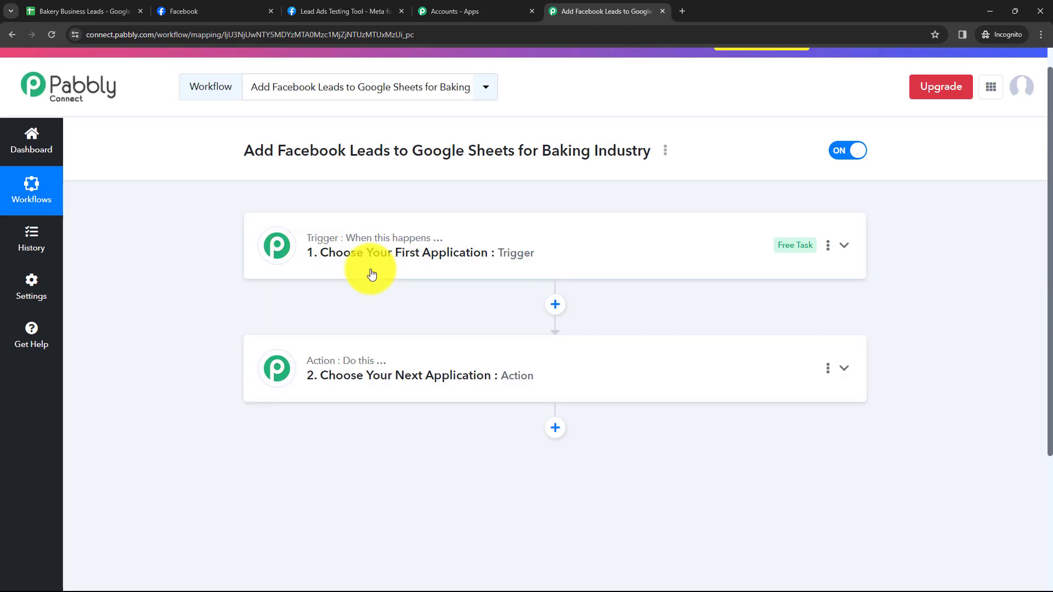
left_click(371, 274)
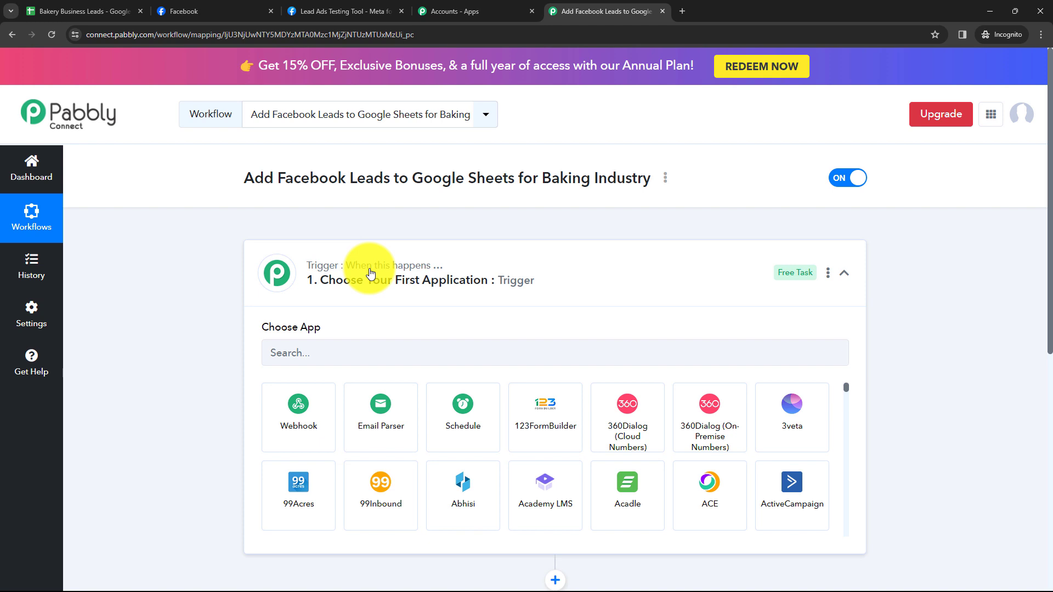
left_click(321, 352)
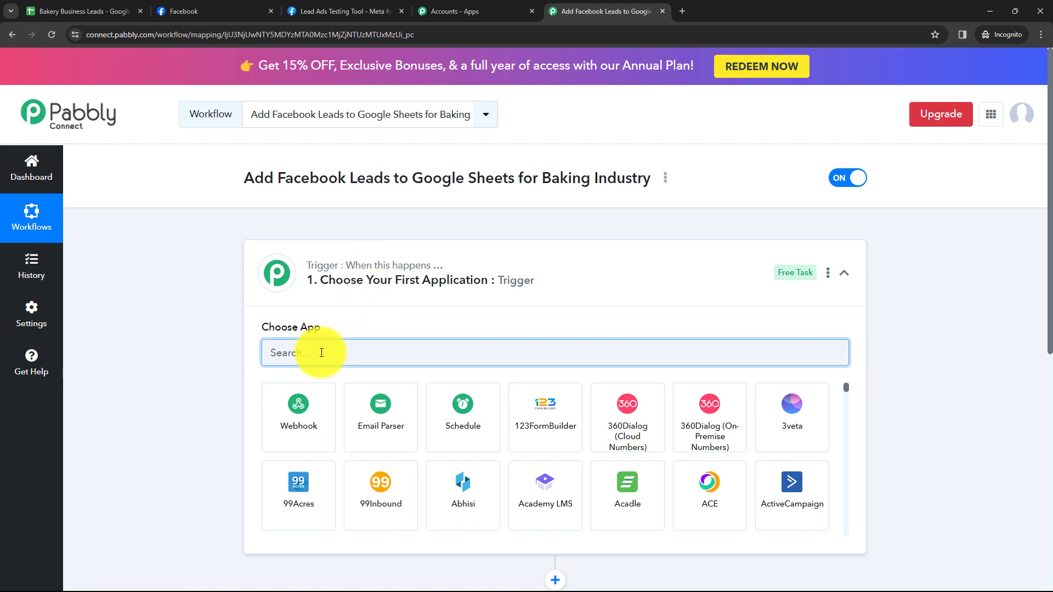
type("Fa")
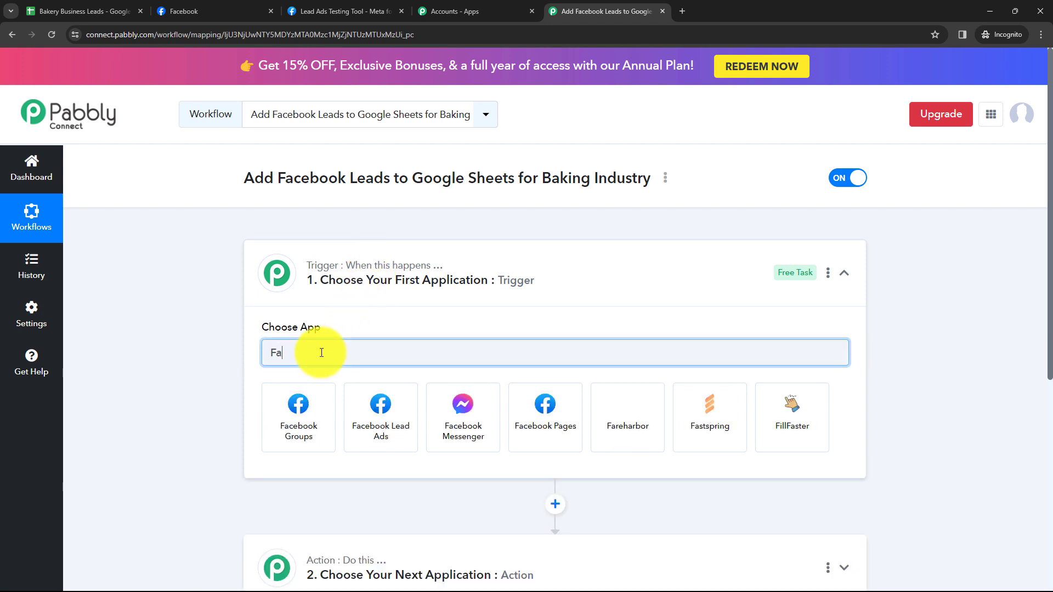
type("cebook")
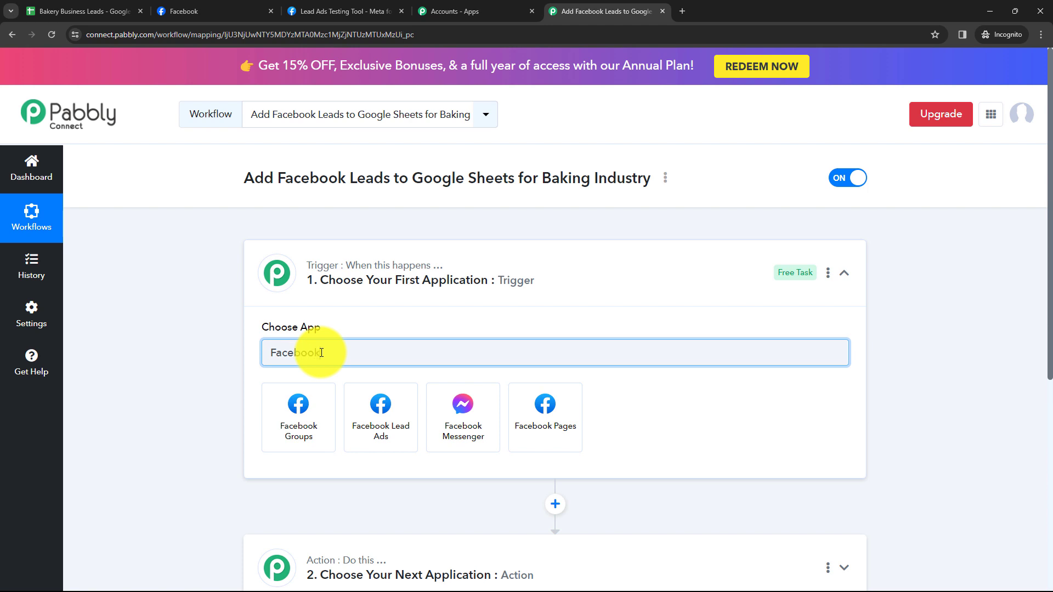
Set the trigger to Facebook Lead Ads with the New Lead (Instant) event and begin connecting.
left_click(388, 399)
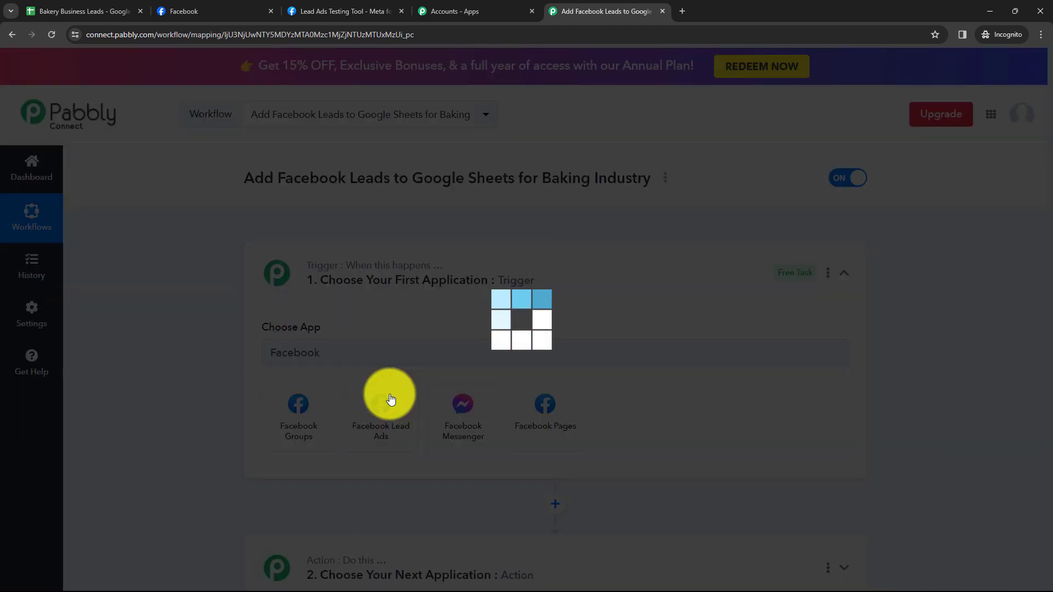
left_click(352, 411)
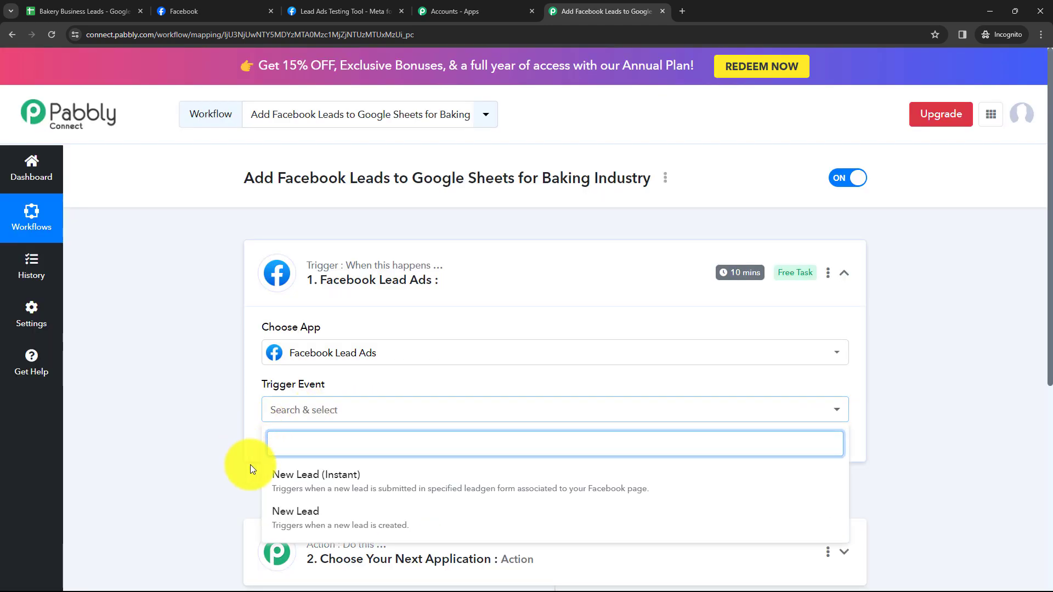
left_click(329, 480)
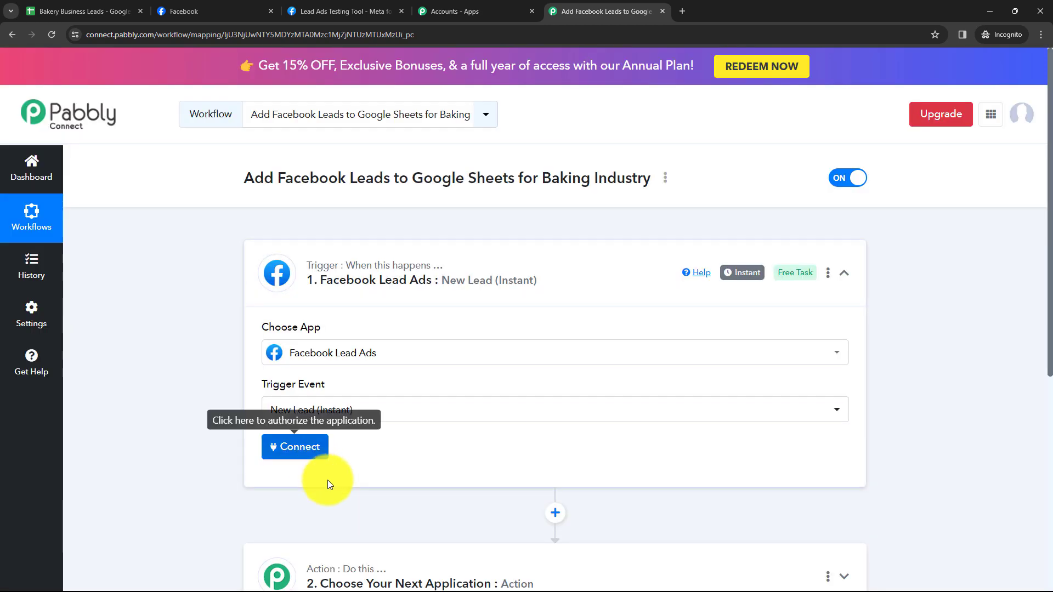
left_click(313, 447)
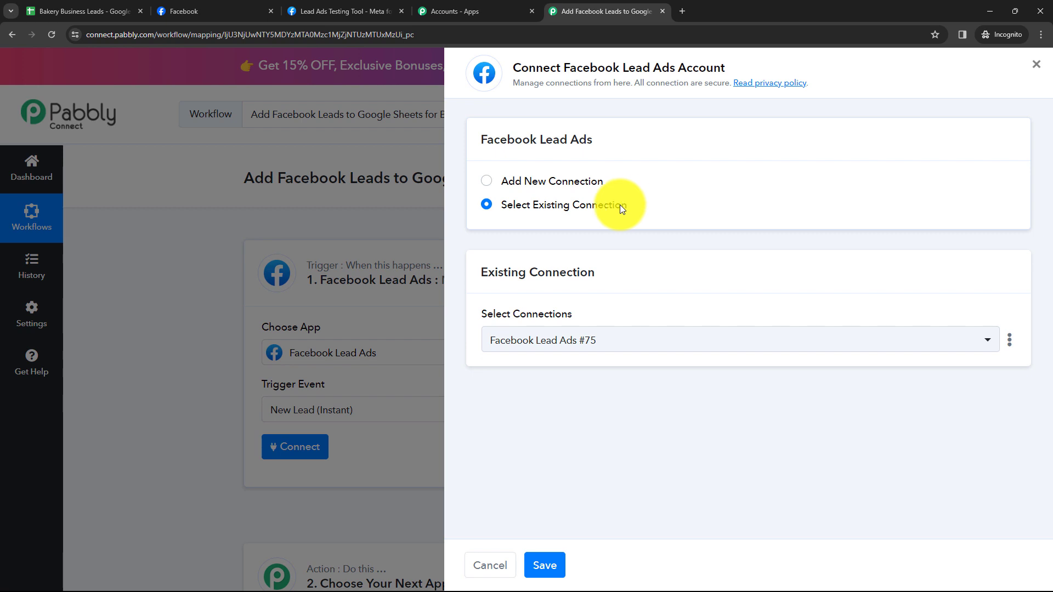
Link the trigger to the existing Facebook Lead Ads #75 connection and save it.
left_click(487, 182)
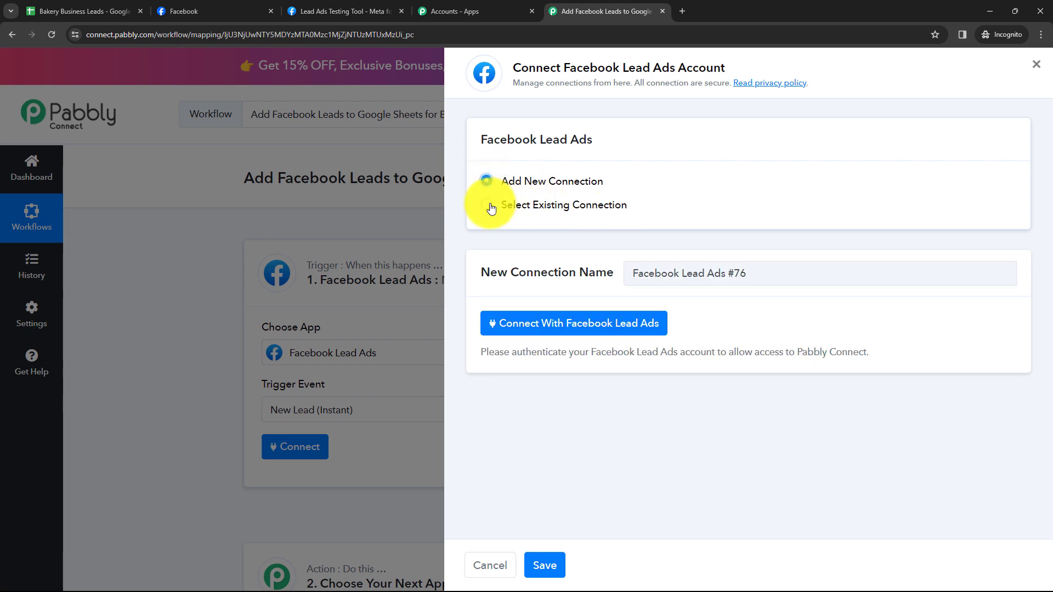
left_click(489, 207)
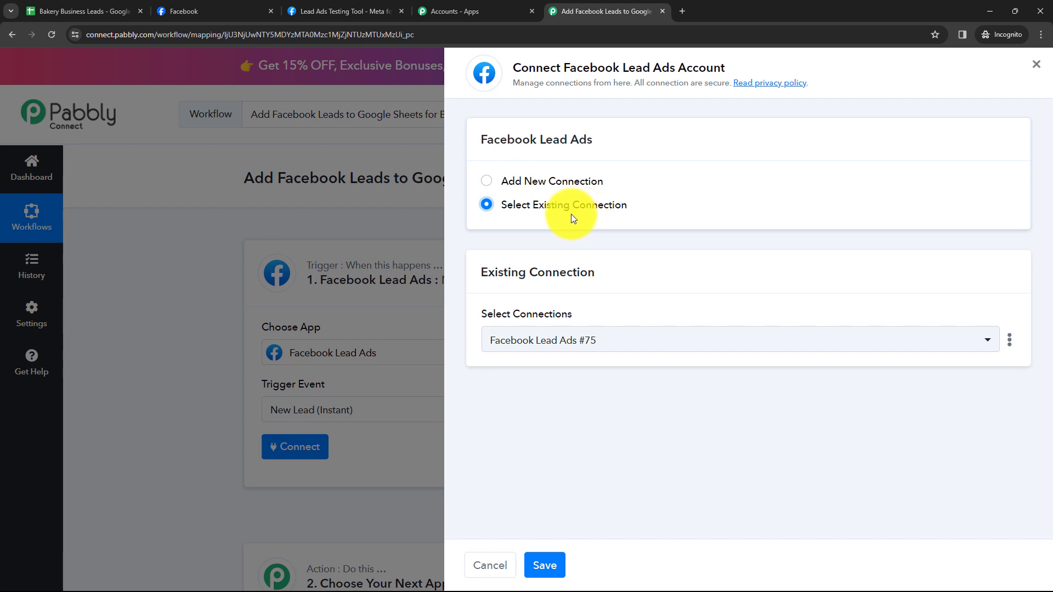
left_click(563, 340)
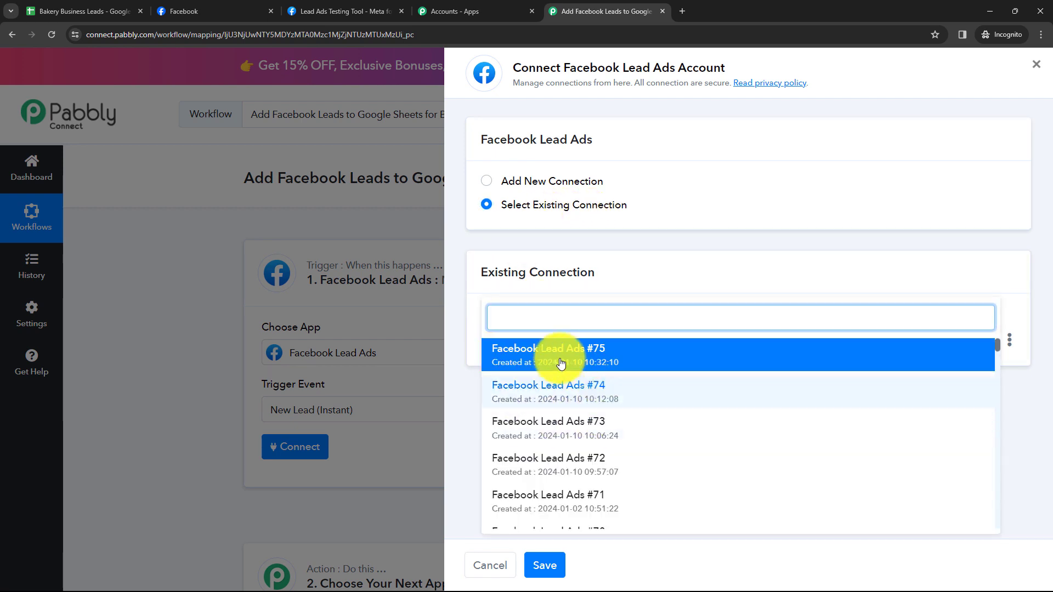
left_click(467, 404)
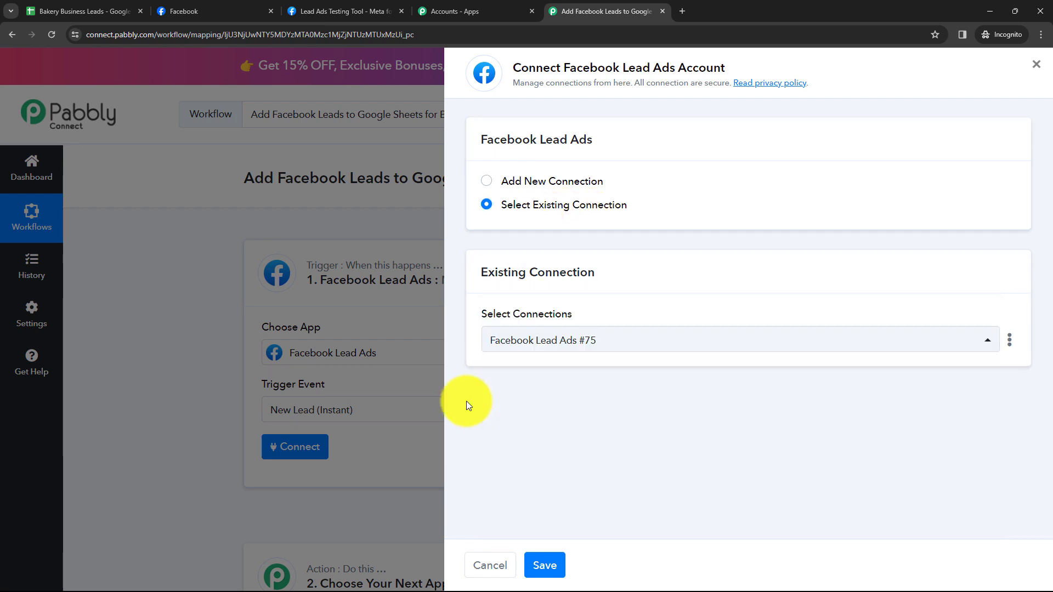
left_click(486, 182)
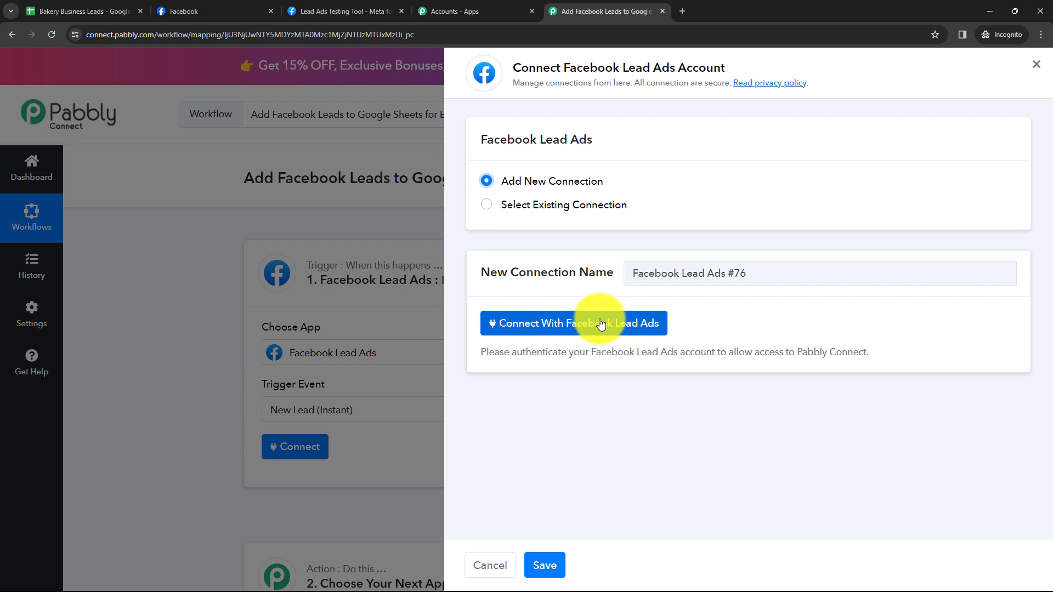
left_click(486, 208)
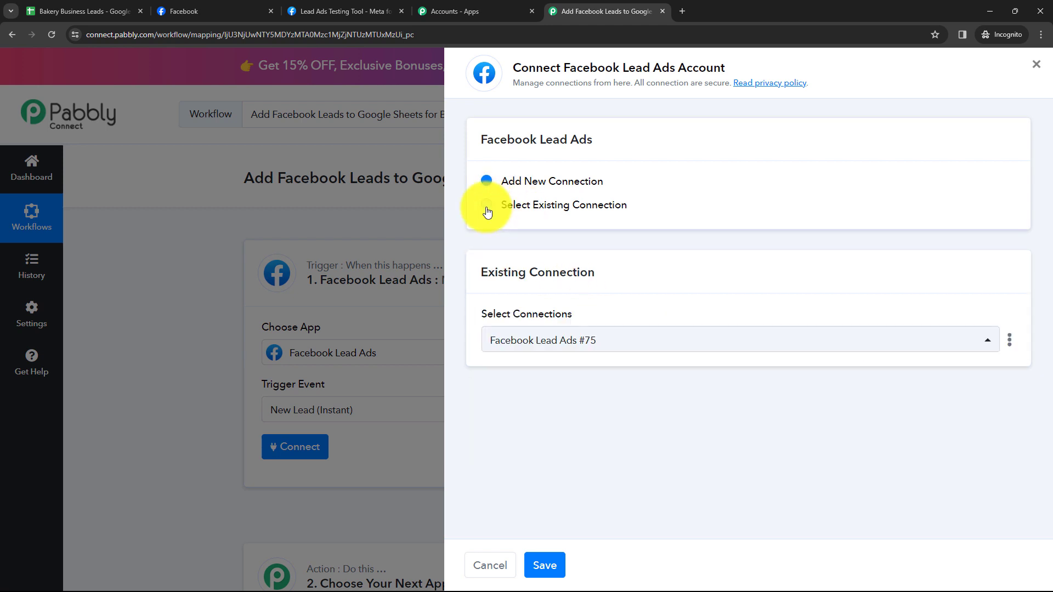
left_click(554, 566)
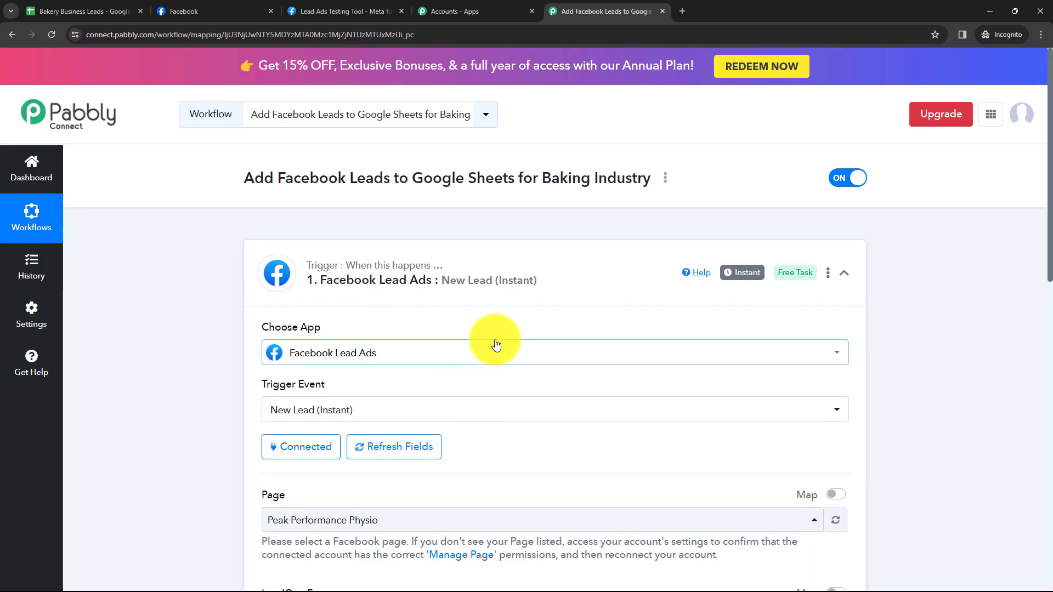
Check the bakery page's exact name on Facebook before choosing it.
scroll(493, 345, "down", 2)
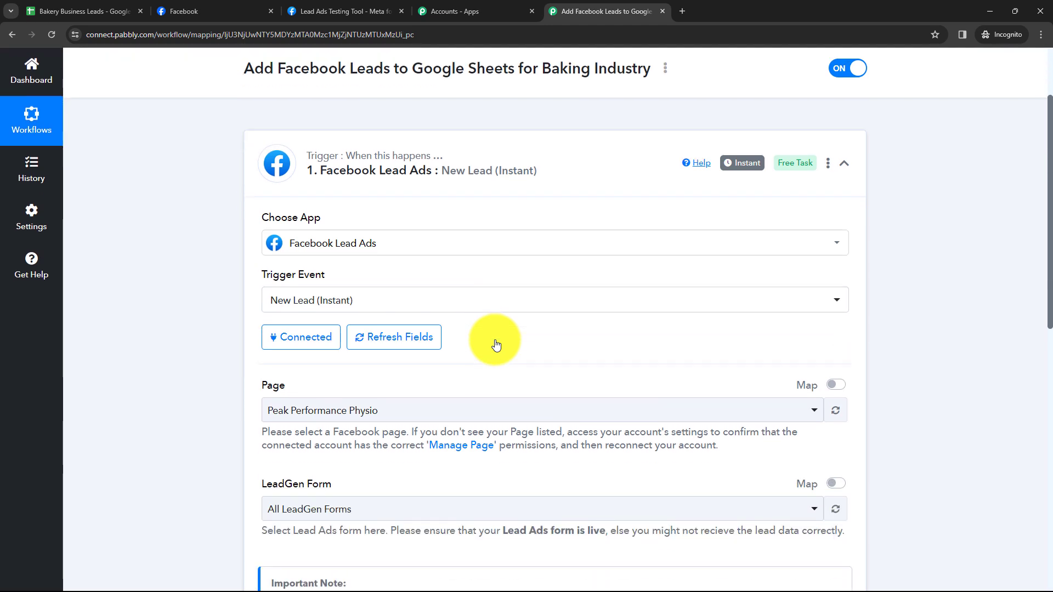
scroll(482, 343, "down", 2)
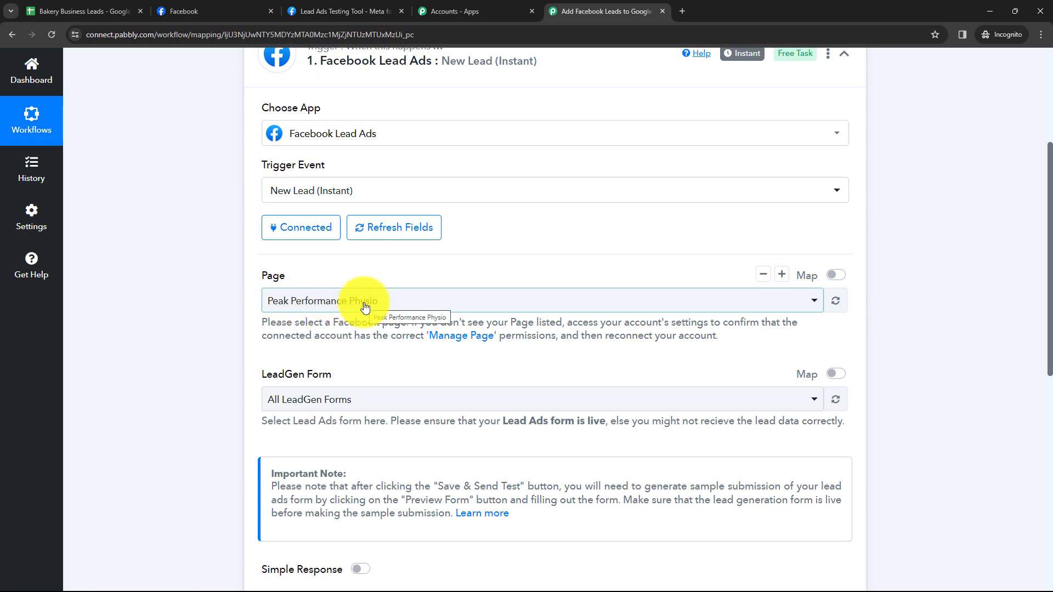
mouse_move(334, 499)
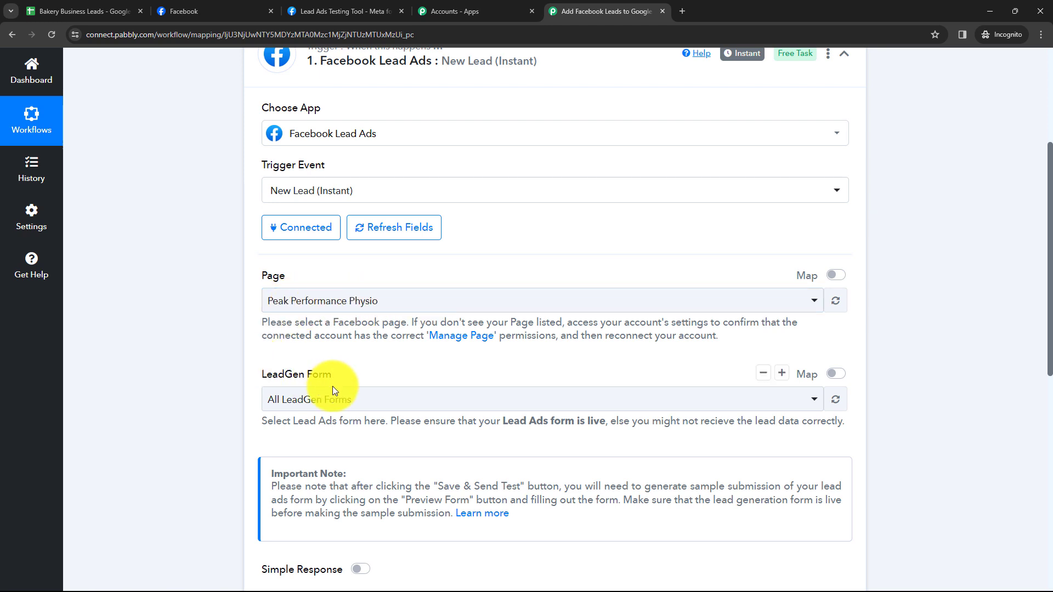
key("ctrl+2")
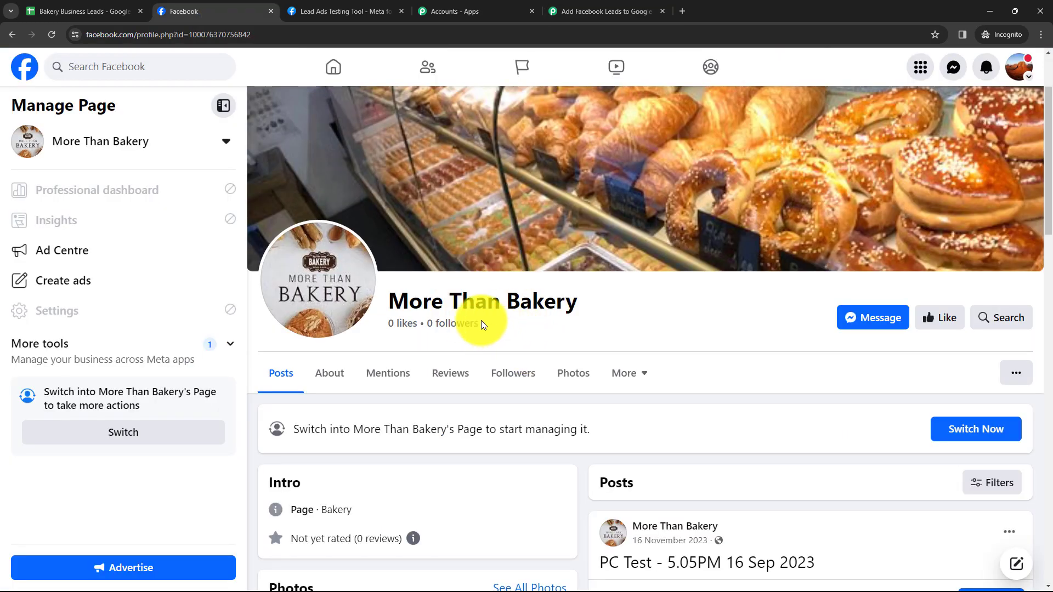
left_click(586, 11)
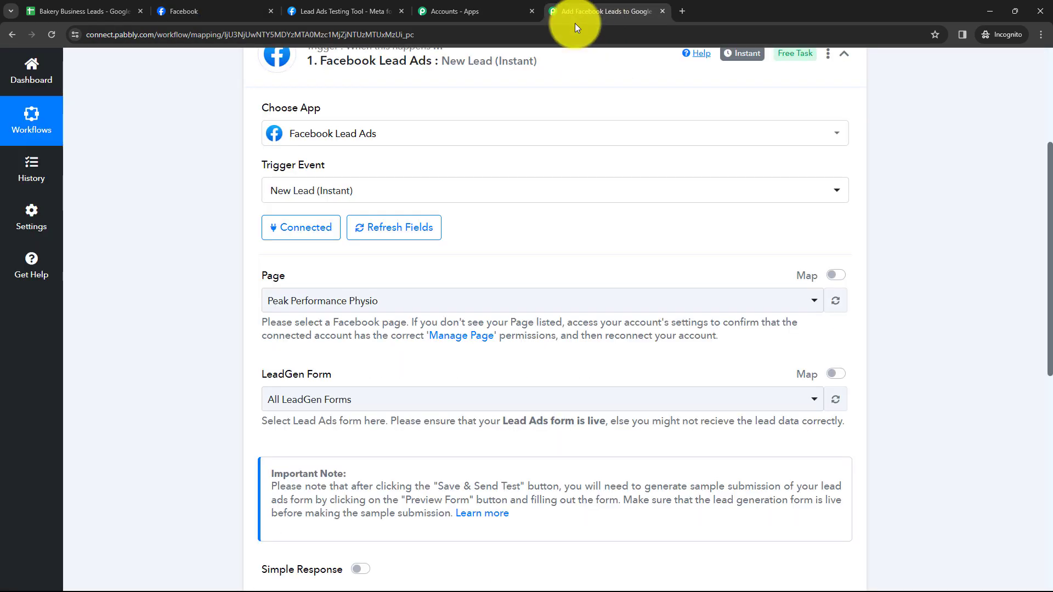
Choose the More Than Bakery page and New Leads Form, confirming the form in the testing tool.
left_click(370, 302)
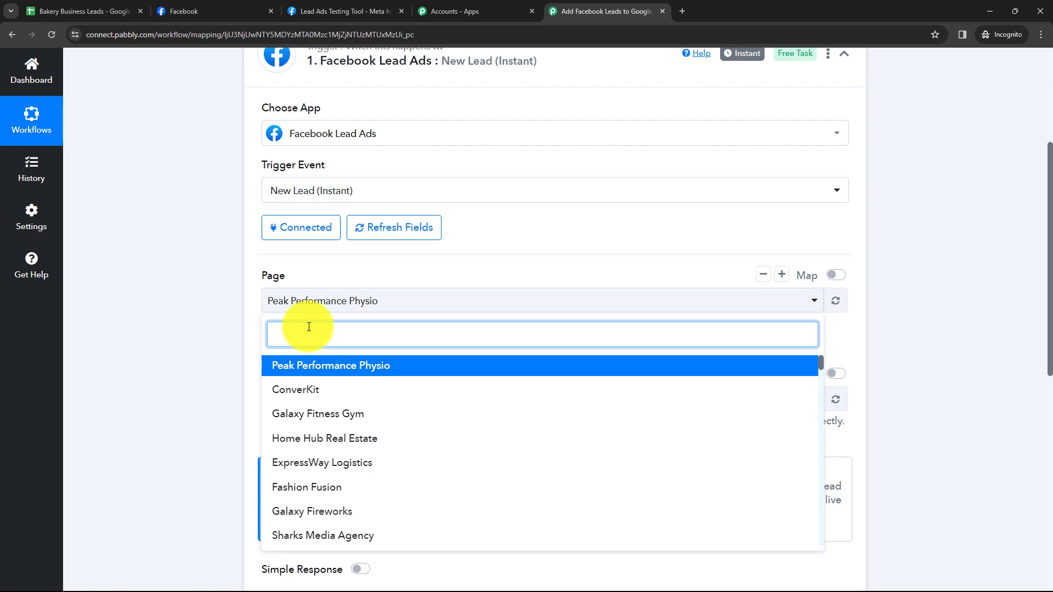
type("More")
left_click(321, 366)
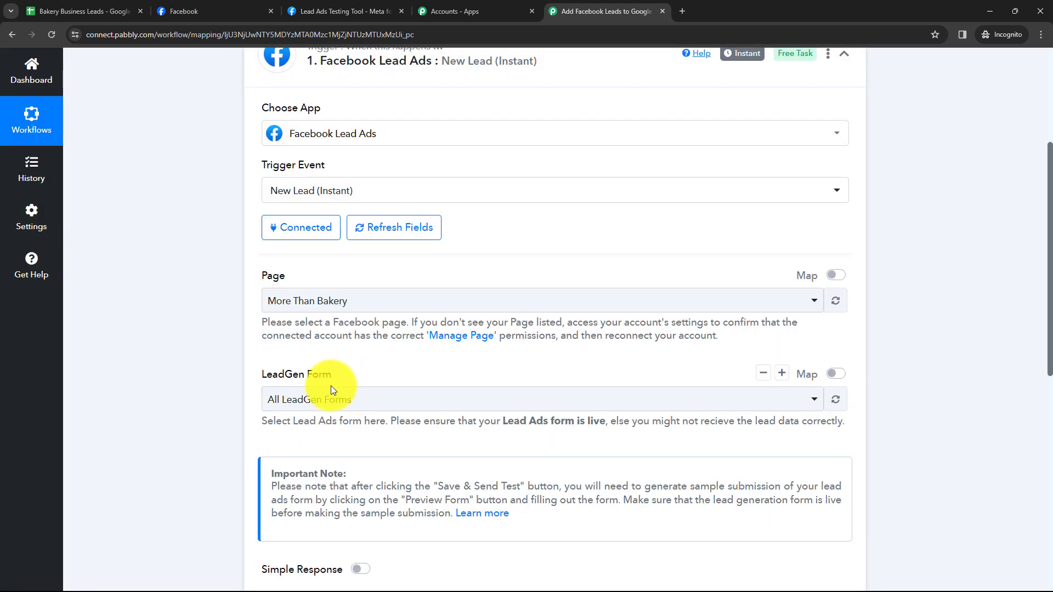
left_click(322, 402)
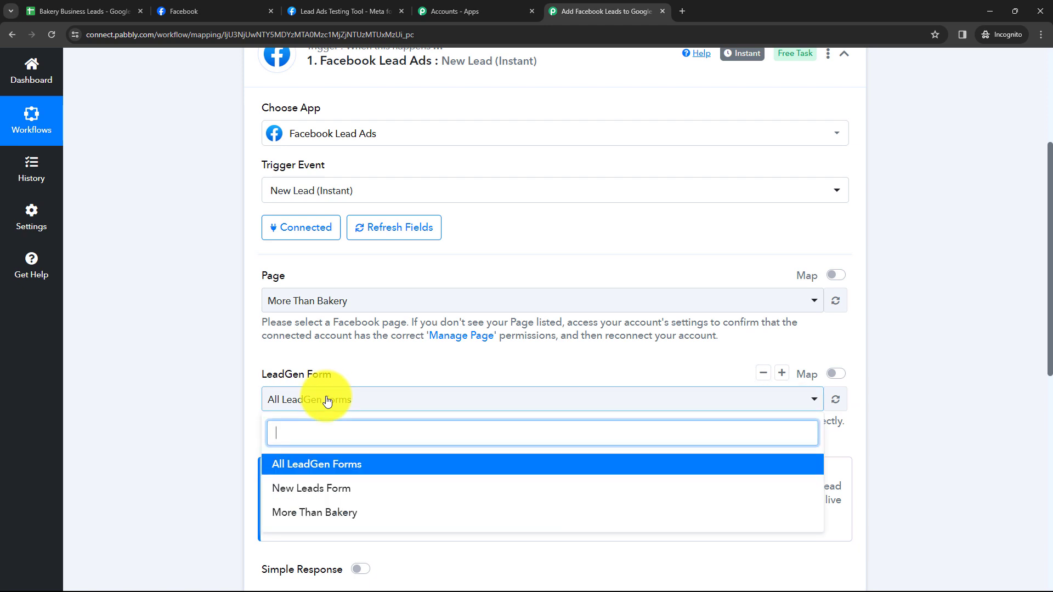
left_click(310, 490)
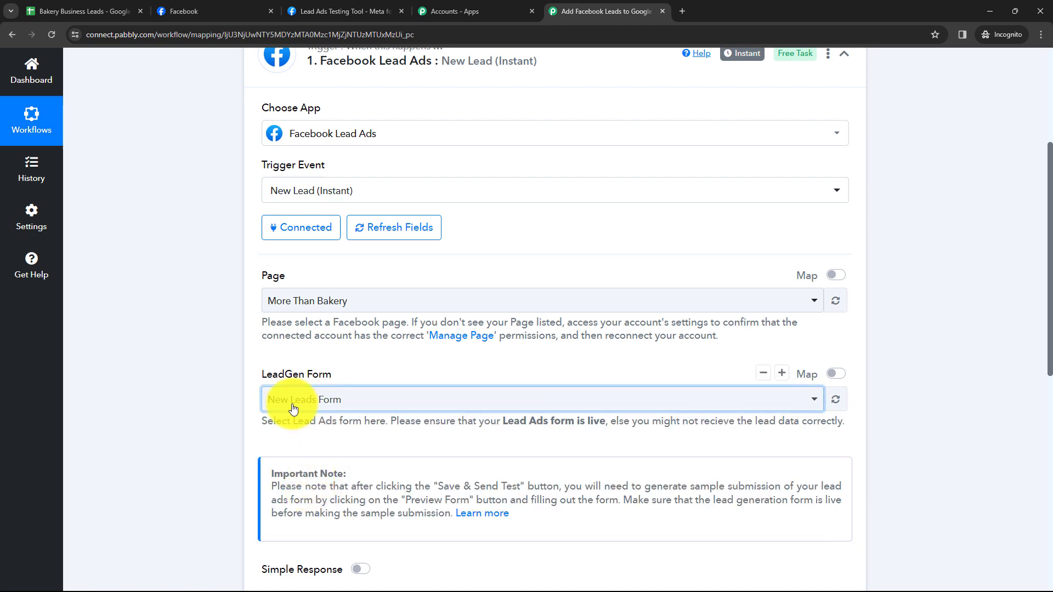
left_click(345, 12)
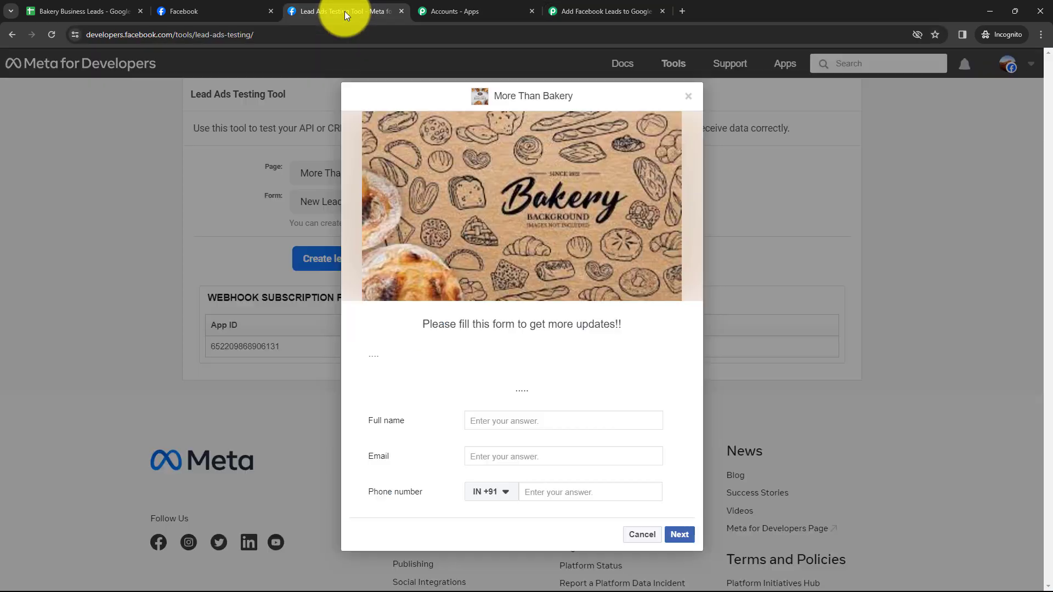
left_click(688, 96)
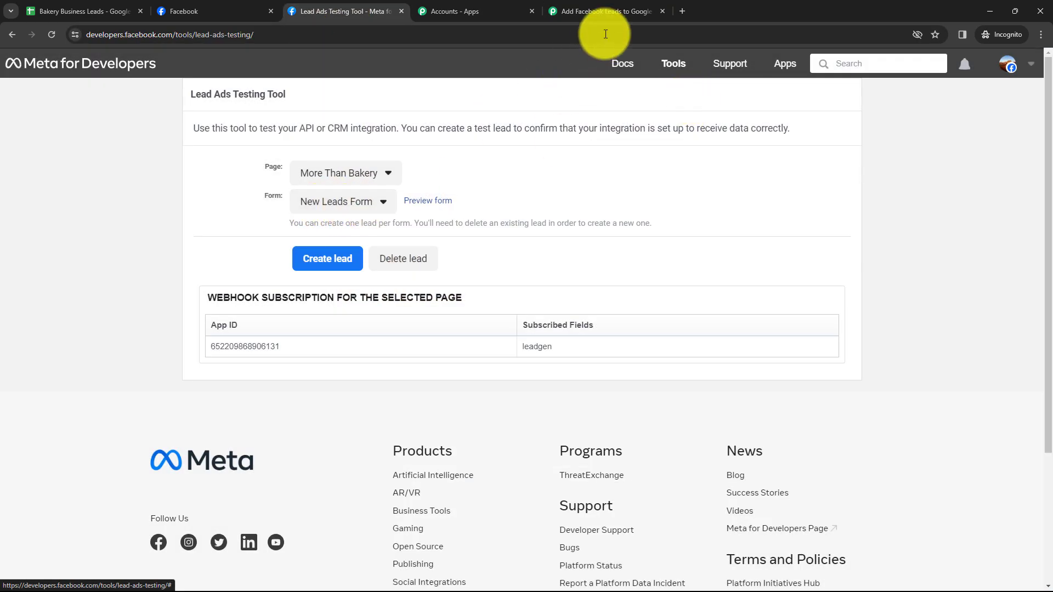
left_click(603, 11)
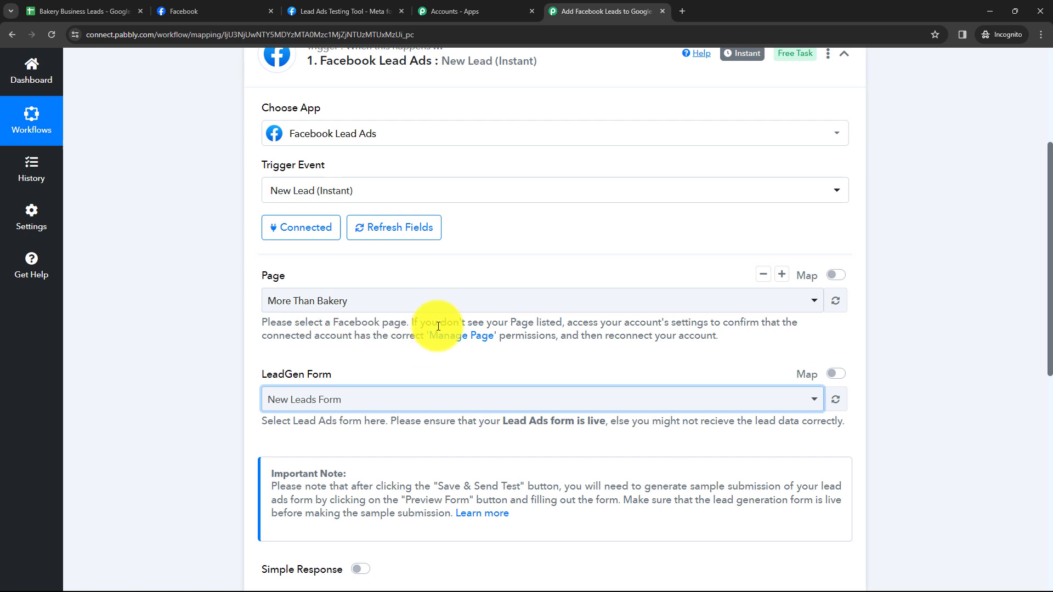
Save the trigger and send a test request so it waits for a webhook response.
scroll(384, 351, "down", 2)
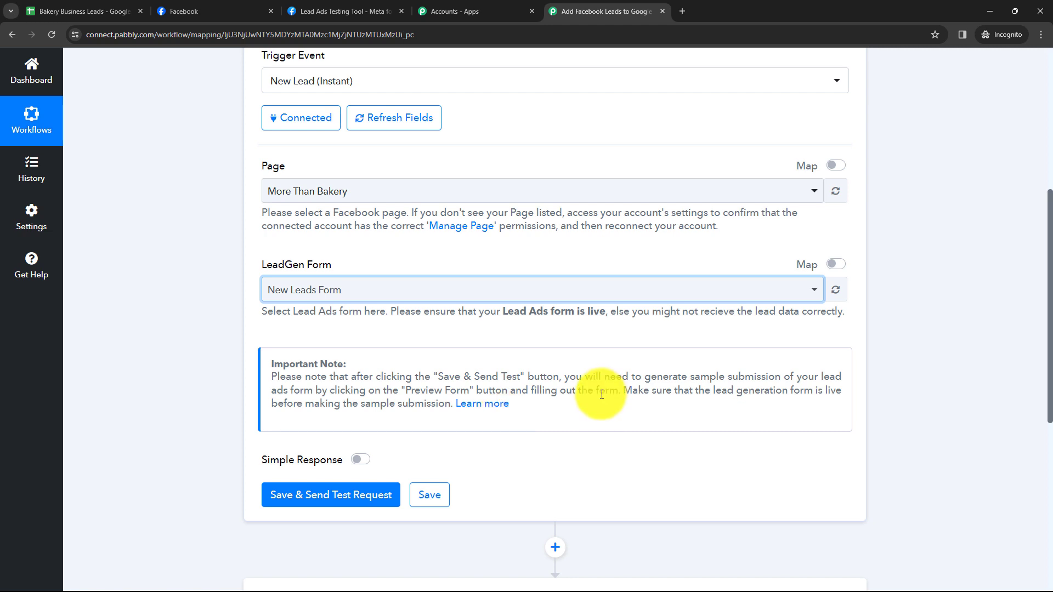
left_click(359, 11)
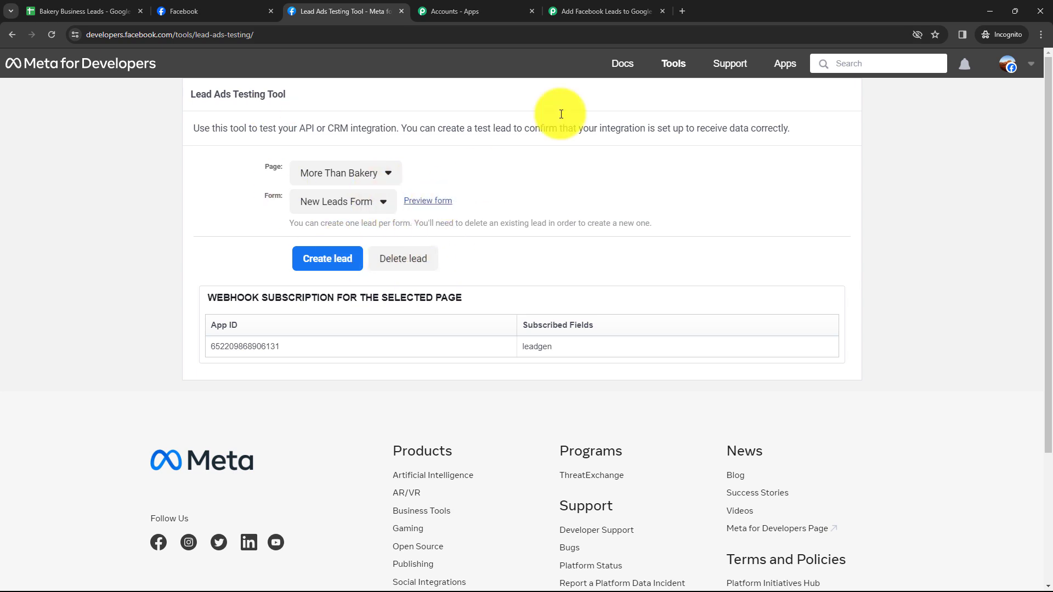
left_click(589, 12)
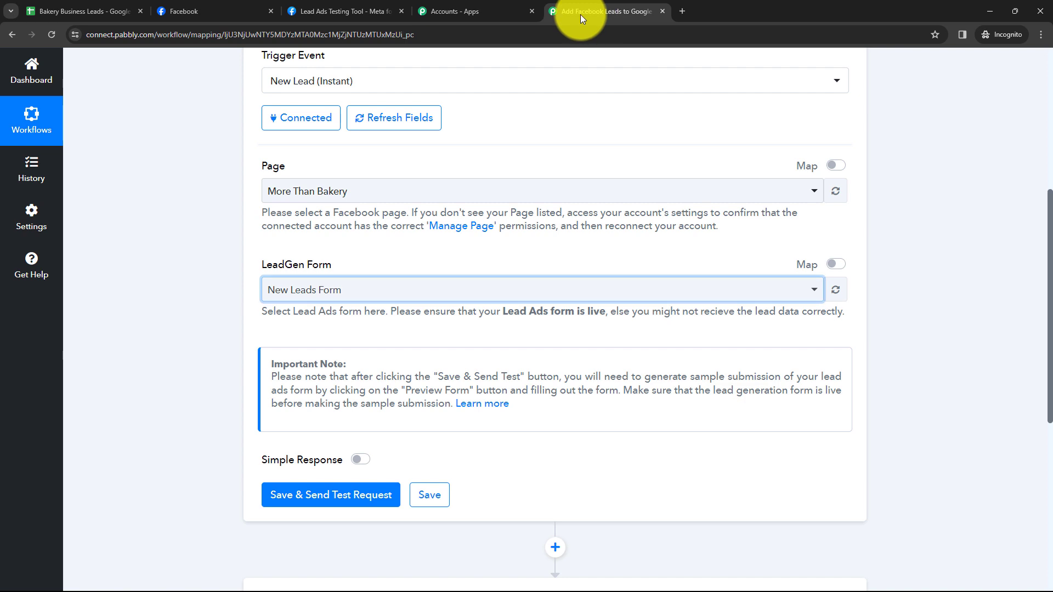
left_click(308, 499)
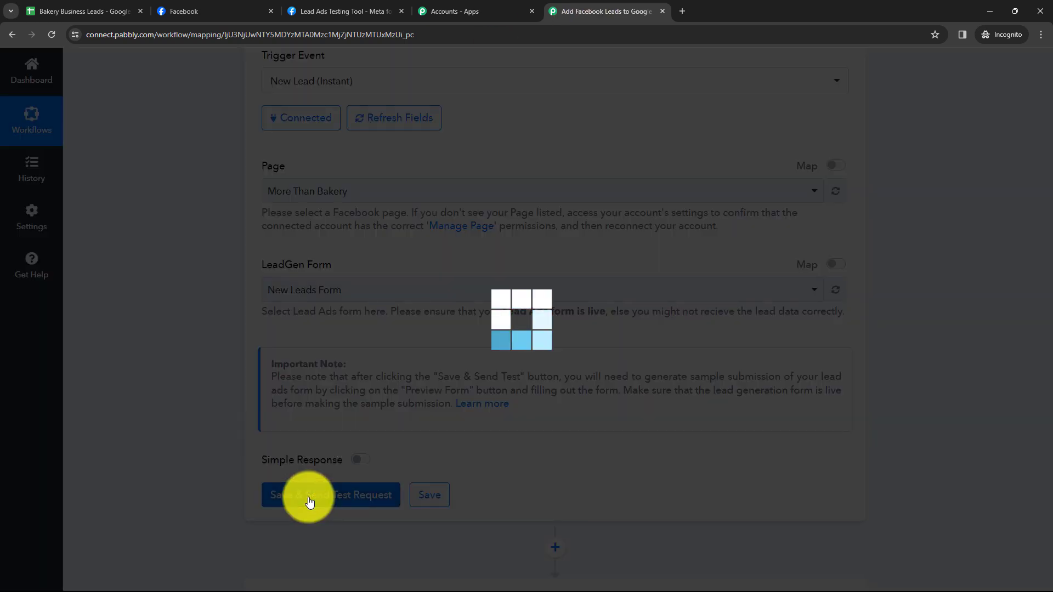
scroll(417, 423, "down", 2)
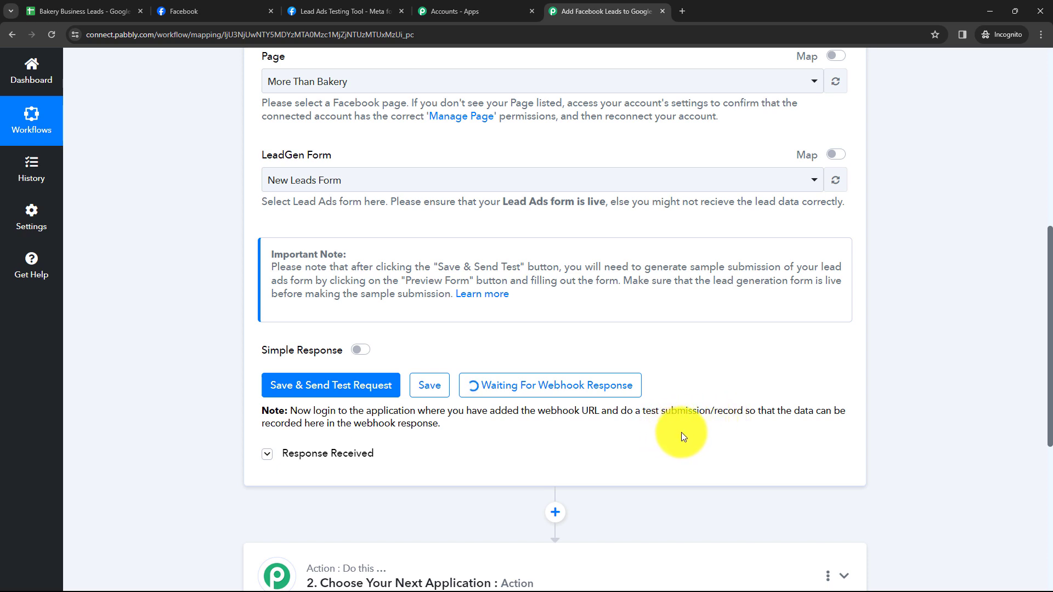
left_click_drag(642, 411, 705, 433)
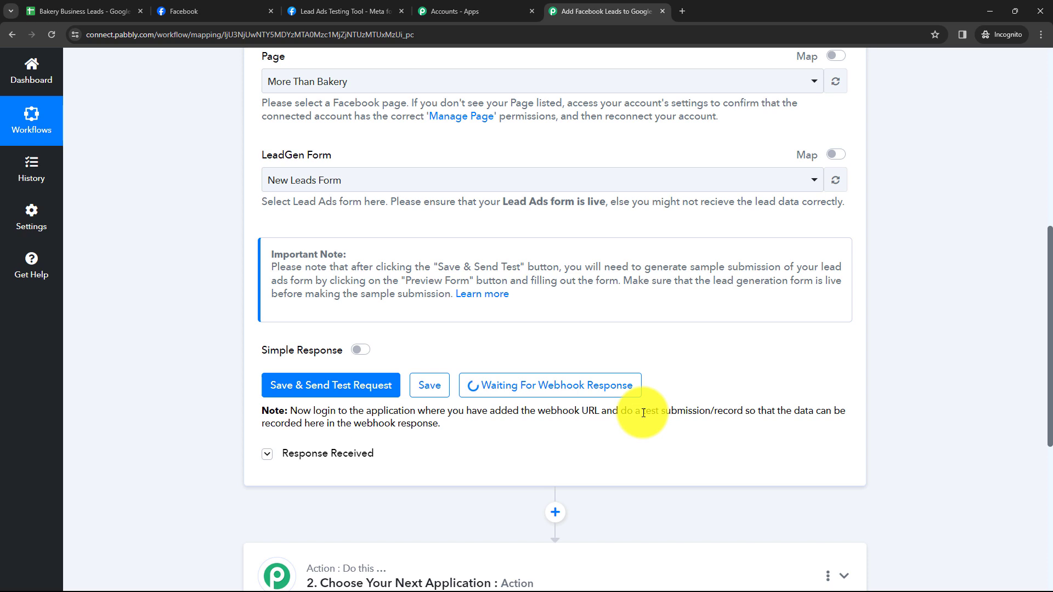
left_click(693, 434)
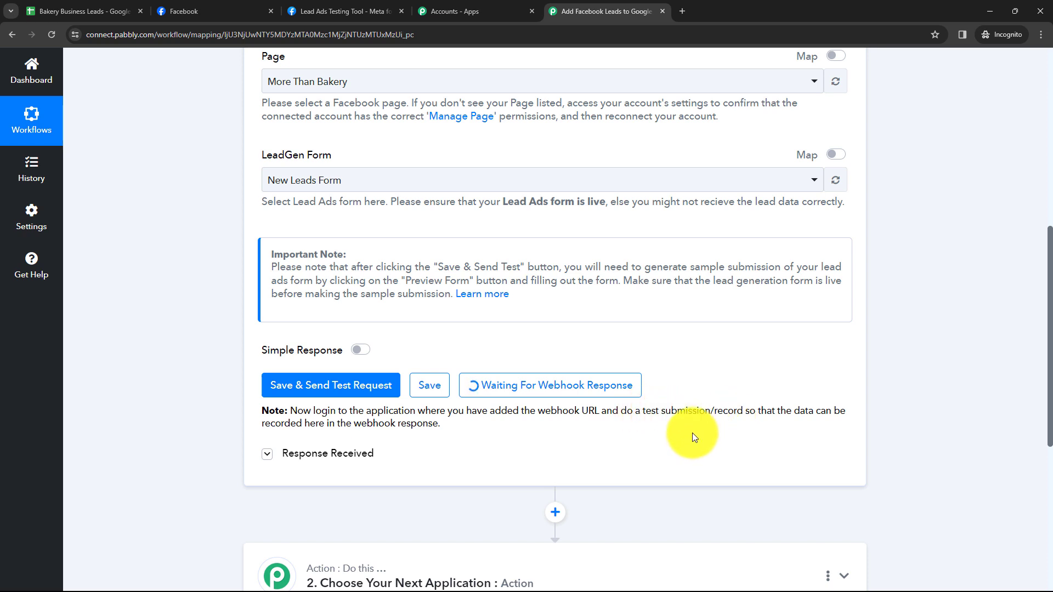
Keep More Than Bakery as the page and preview its lead form in the testing tool.
left_click(347, 14)
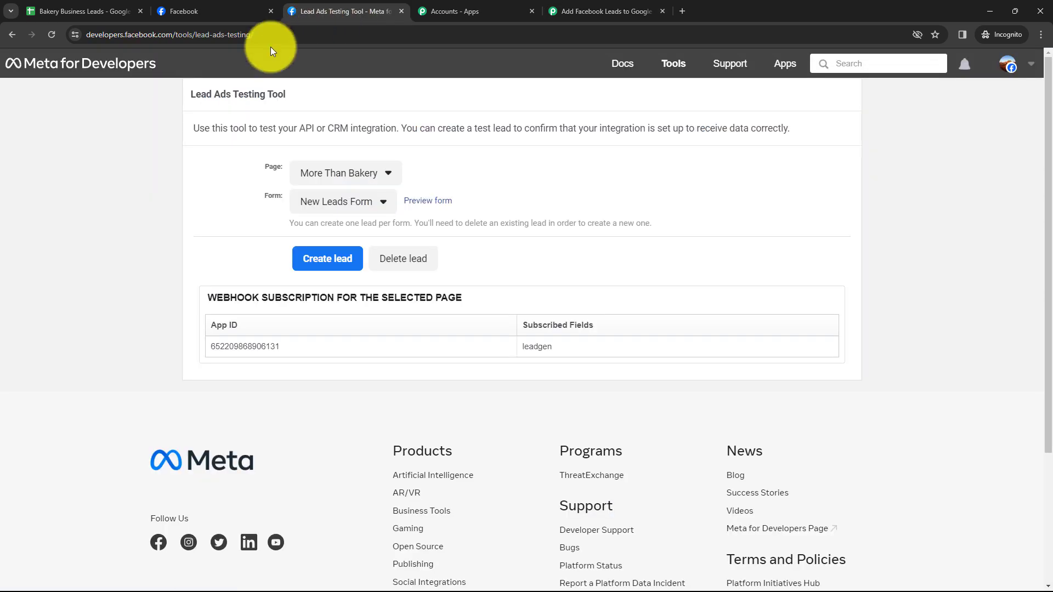
left_click(342, 179)
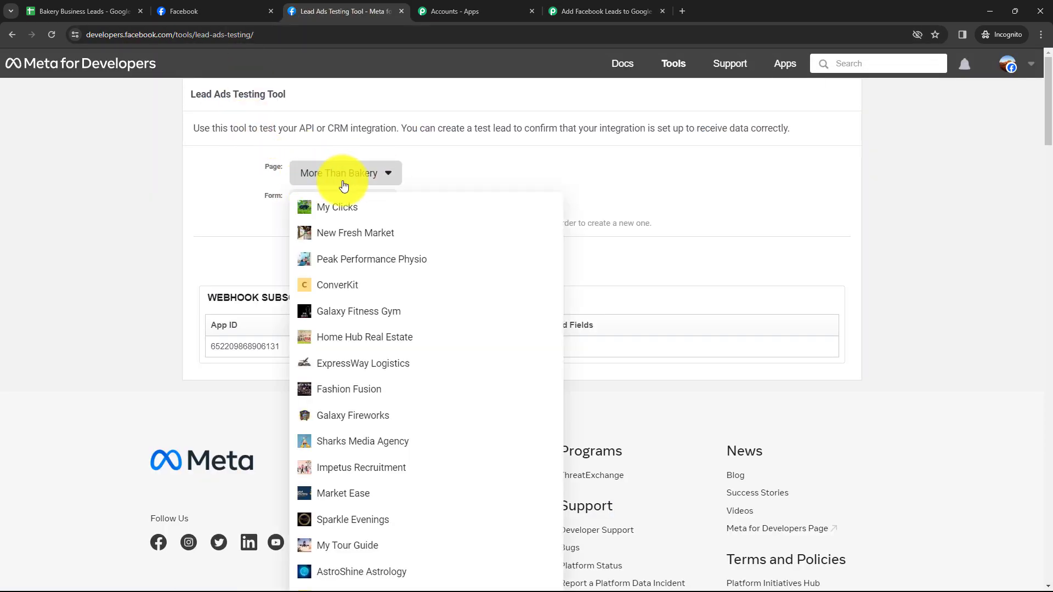
left_click(307, 174)
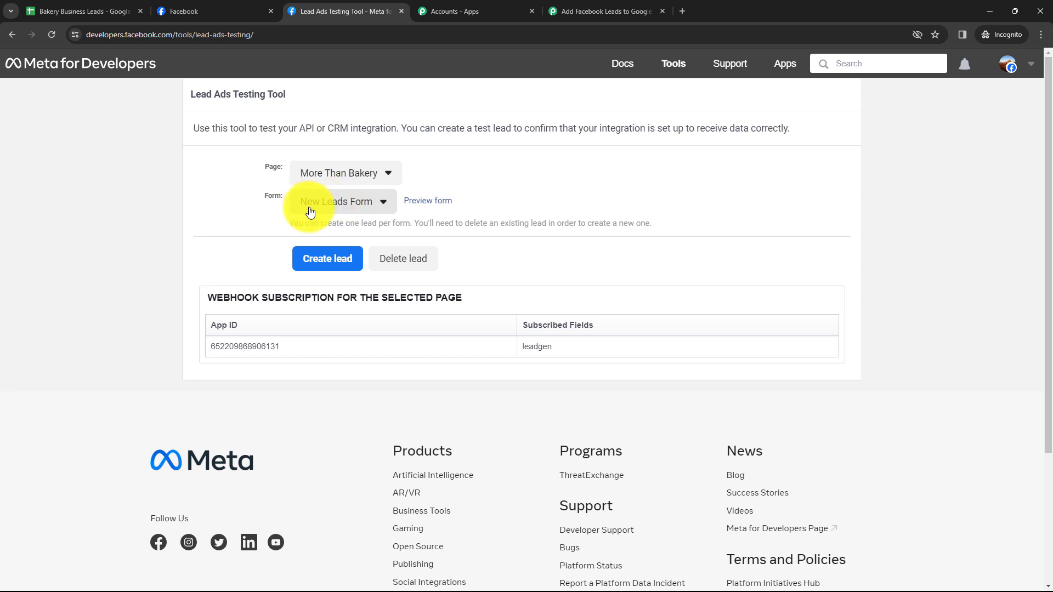
left_click(430, 206)
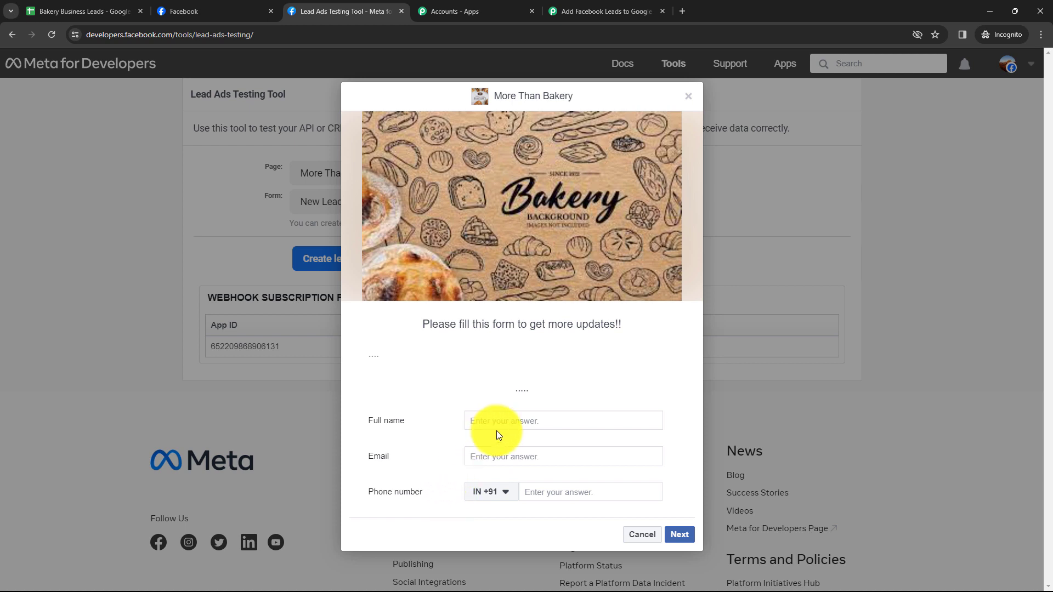
Fill the form with a demo full name, email and phone number, then submit the test lead.
left_click(487, 420)
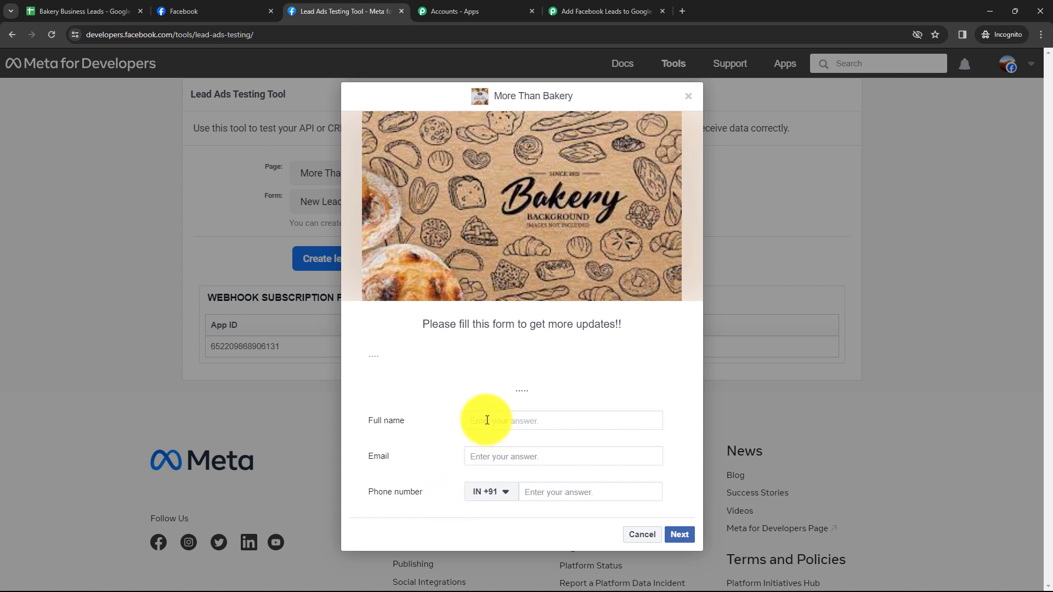
type("Demo")
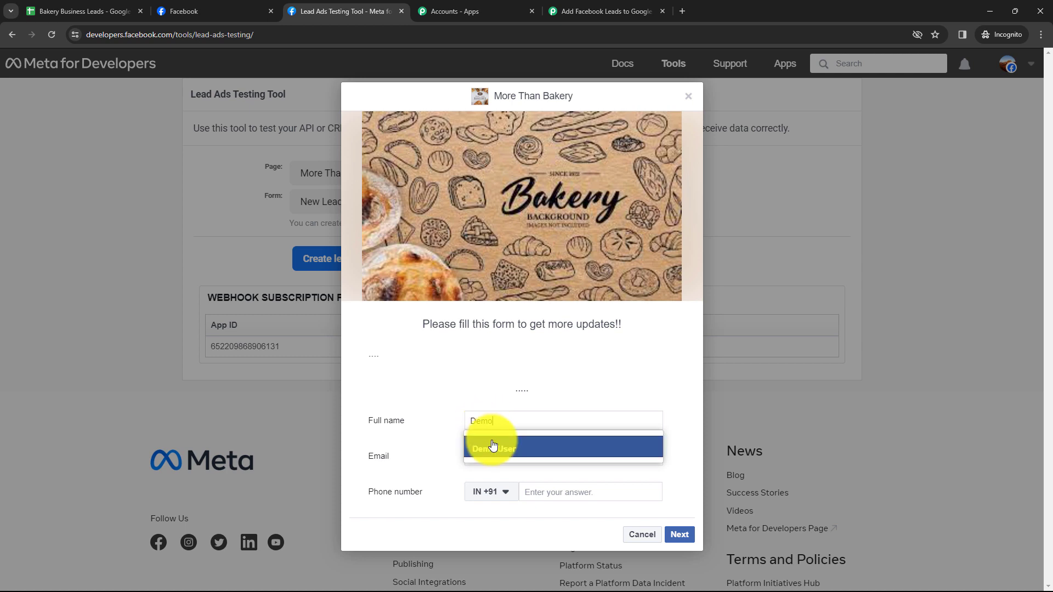
left_click(491, 442)
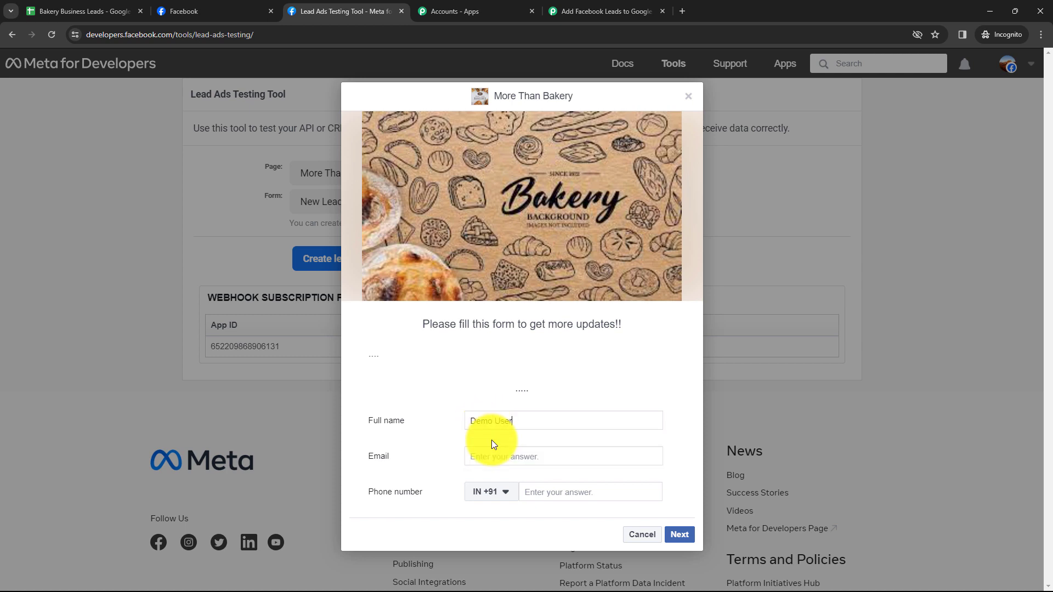
left_click(478, 462)
type("de")
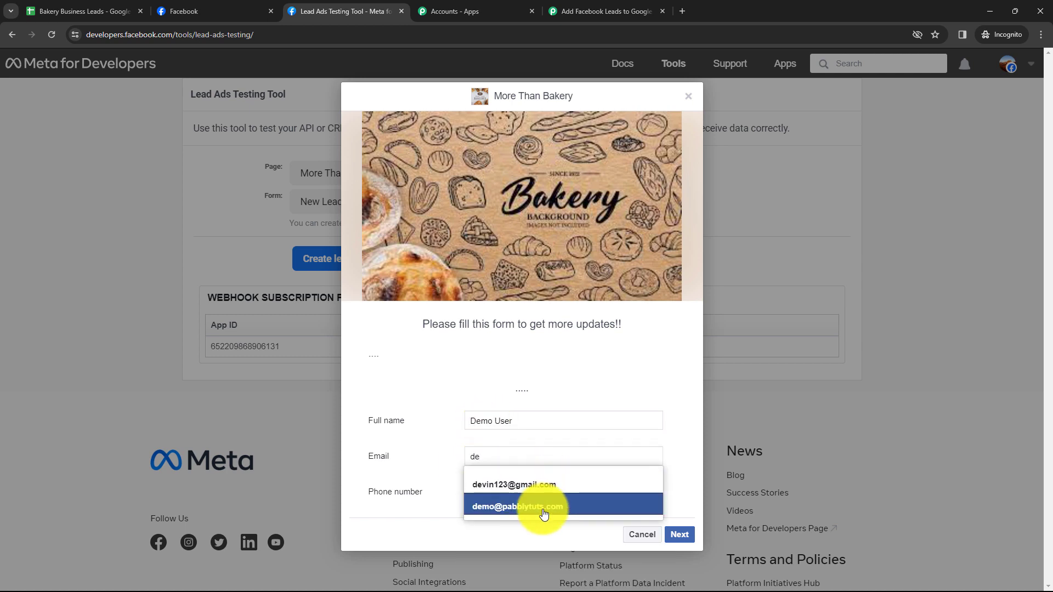
left_click(537, 505)
left_click(563, 493)
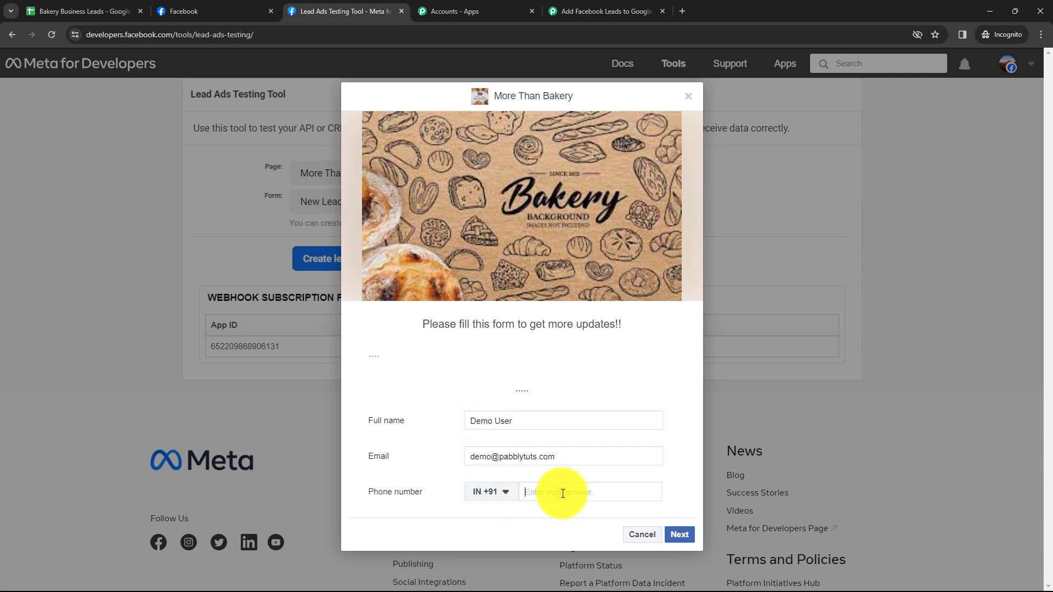
type("9999")
type("9 99999")
left_click(683, 536)
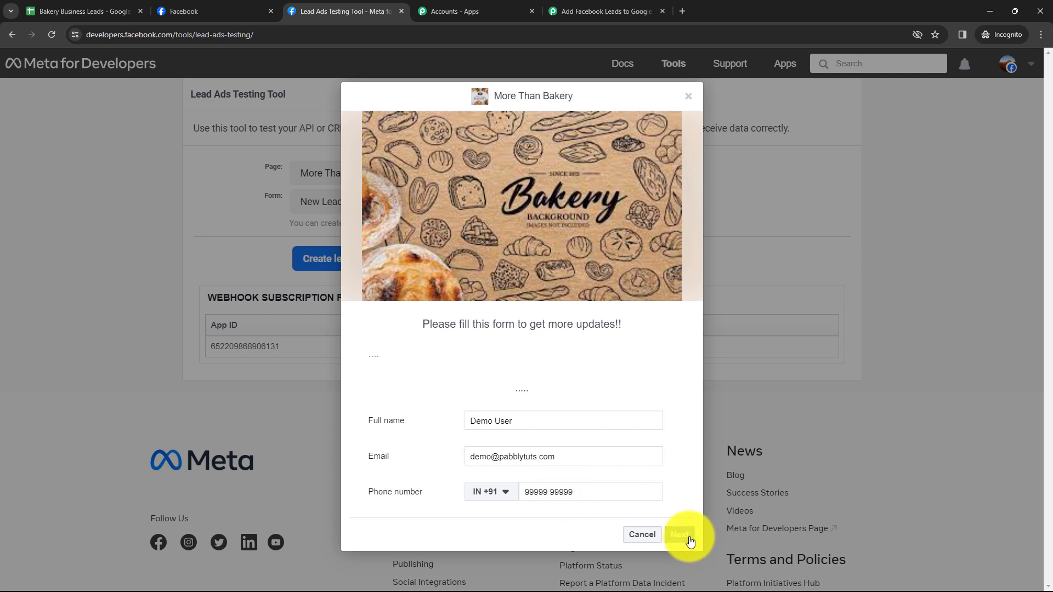
left_click(675, 411)
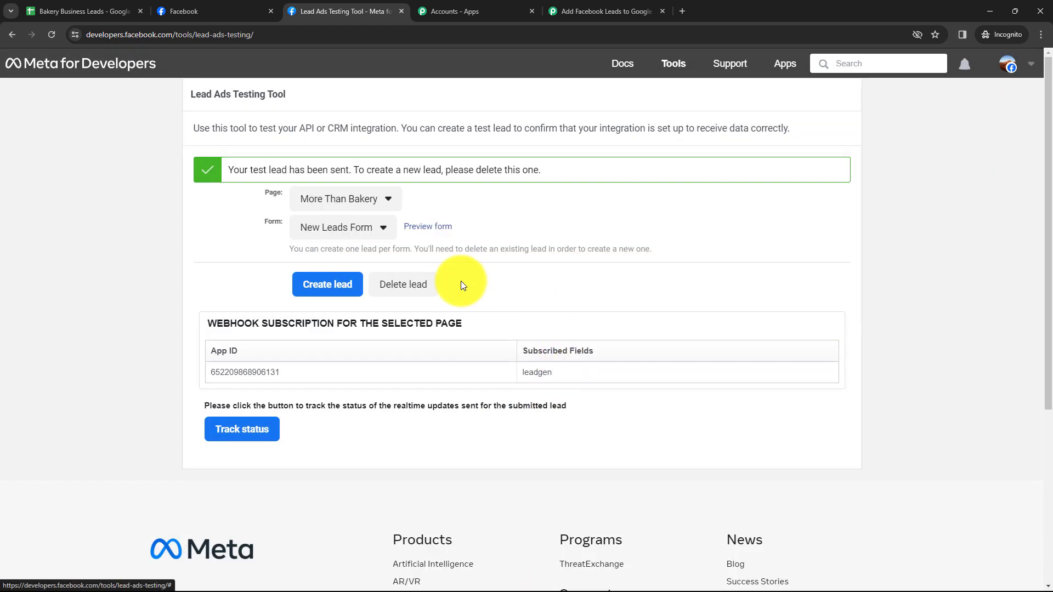
Back in Pabbly, check the captured full name, email and phone number in Response A.
left_click(573, 16)
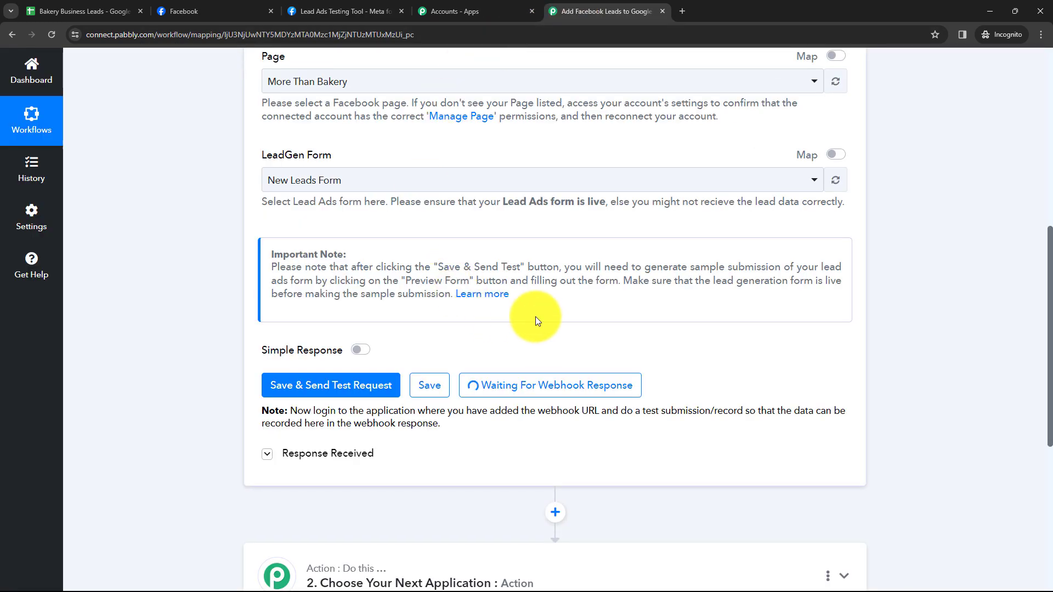
scroll(536, 314, "down", 3)
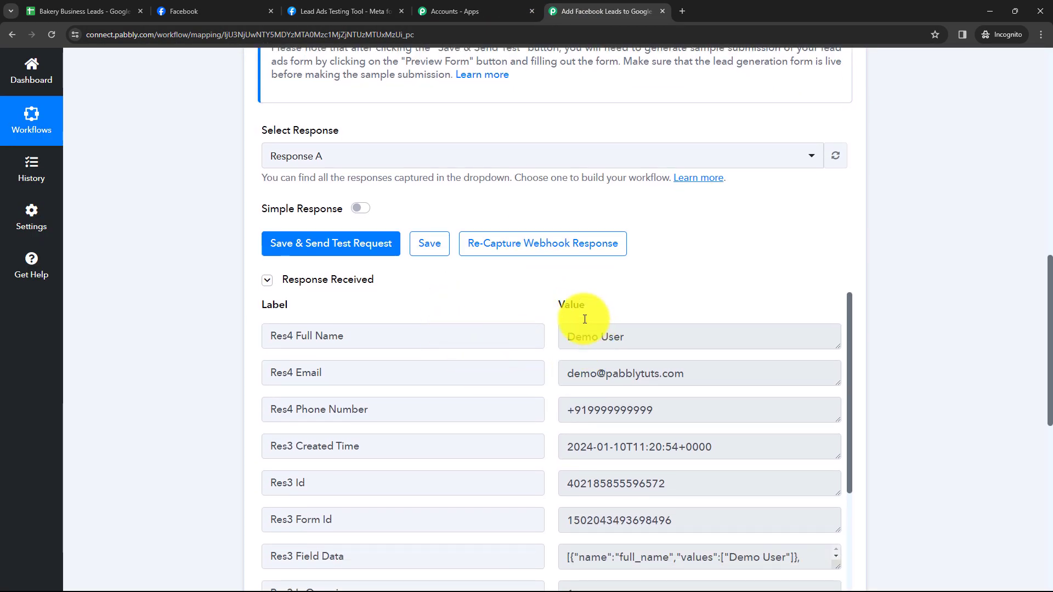
scroll(565, 307, "down", 1)
scroll(510, 307, "down", 1)
scroll(439, 327, "up", 2)
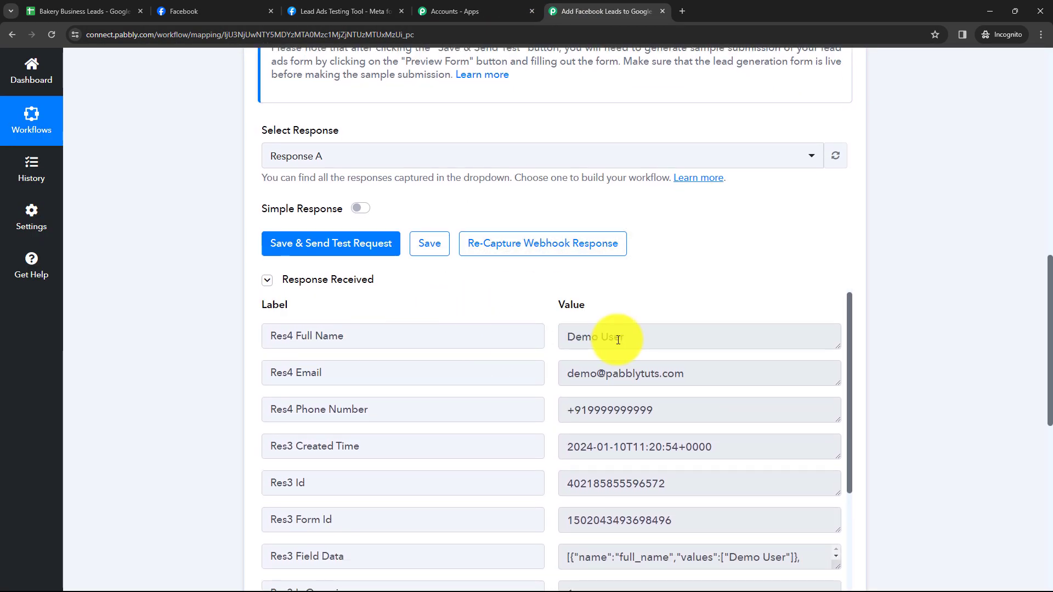
left_click_drag(566, 337, 631, 336)
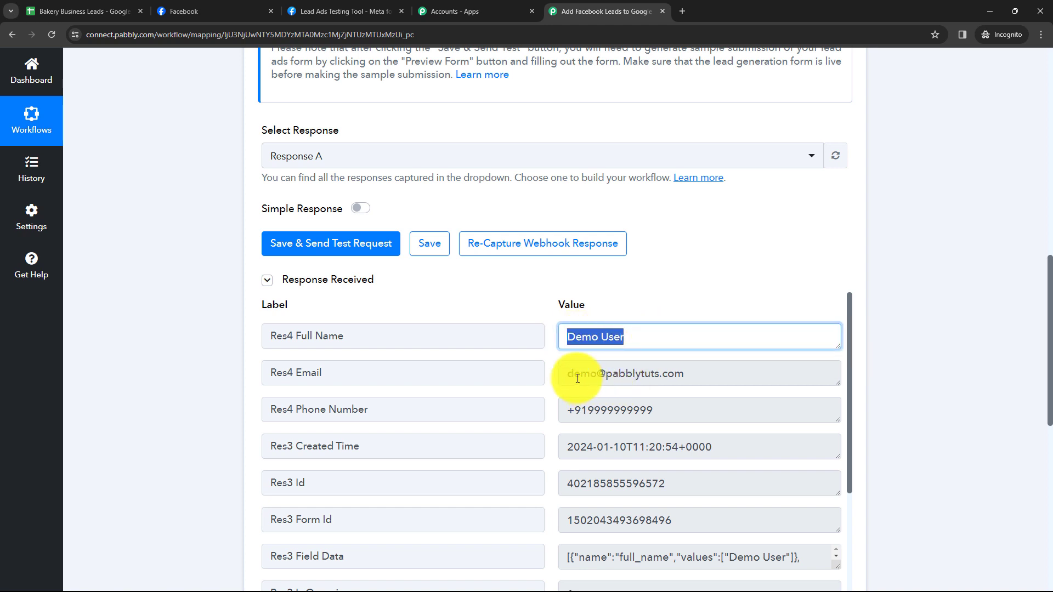
left_click_drag(574, 378, 700, 385)
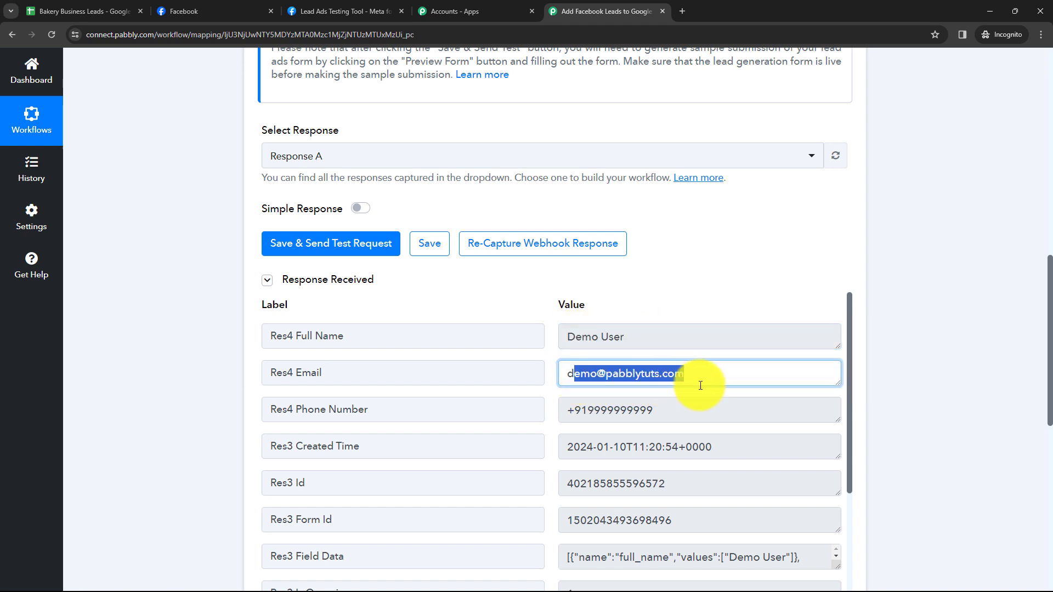
left_click_drag(577, 412, 681, 406)
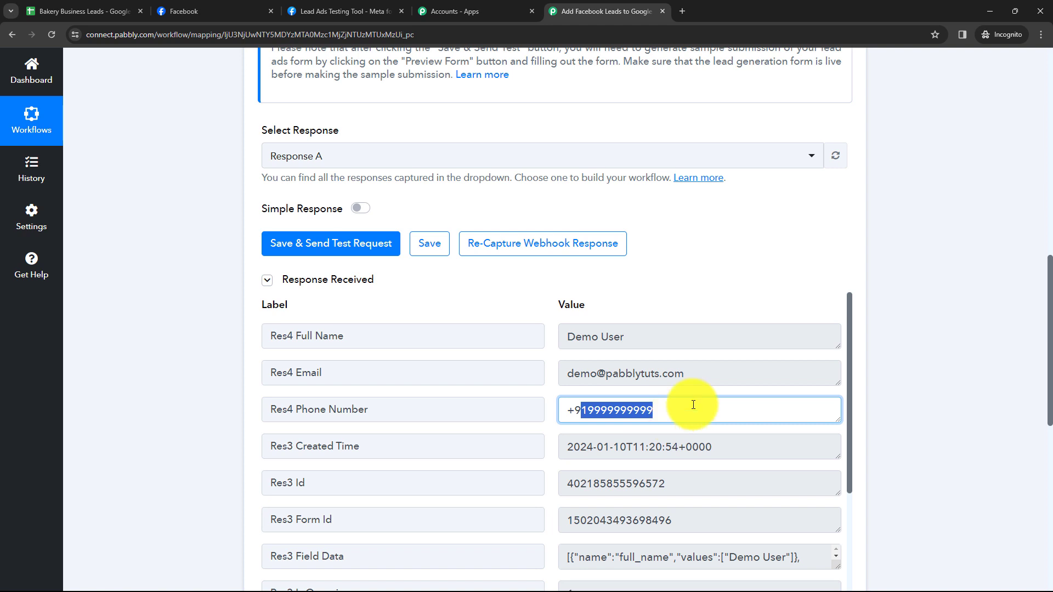
Check the remaining captured fields, including created time, lead ID and form ID.
scroll(658, 403, "down", 1)
left_click_drag(594, 392, 713, 392)
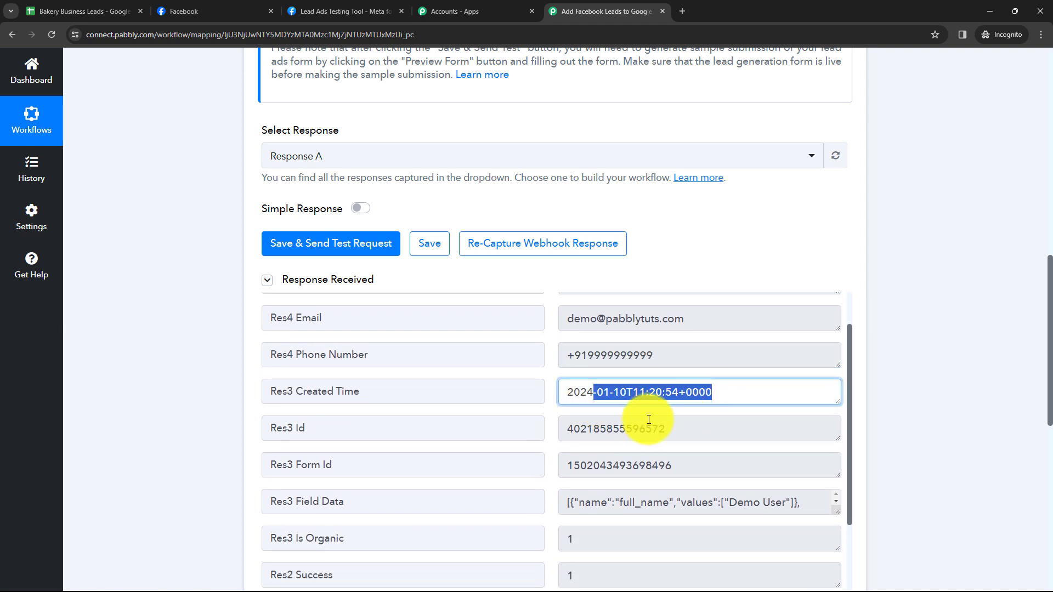
left_click_drag(625, 428, 705, 428)
left_click_drag(593, 465, 702, 464)
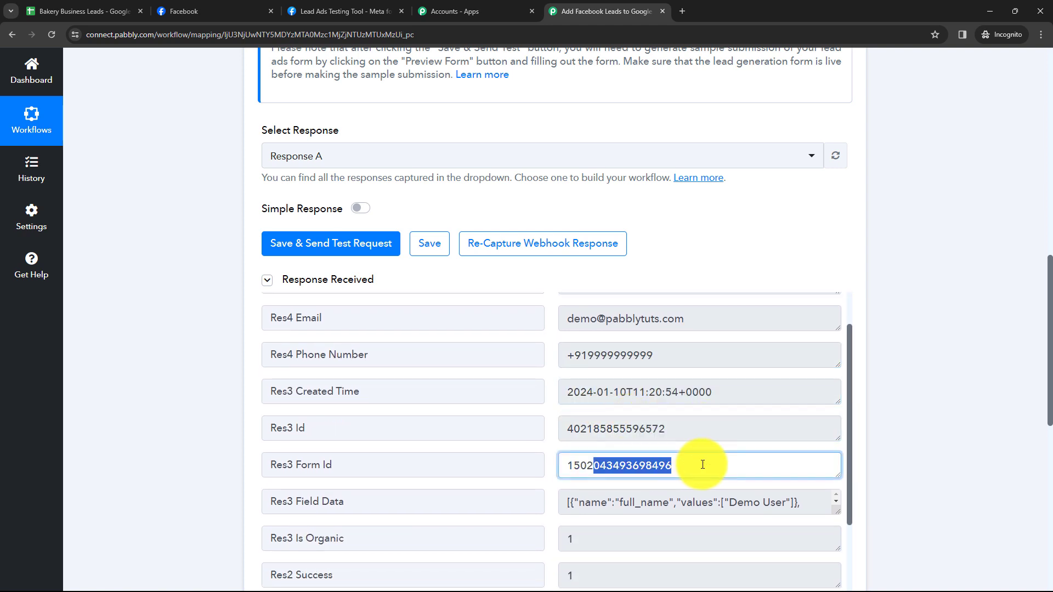
scroll(697, 460, "down", 2)
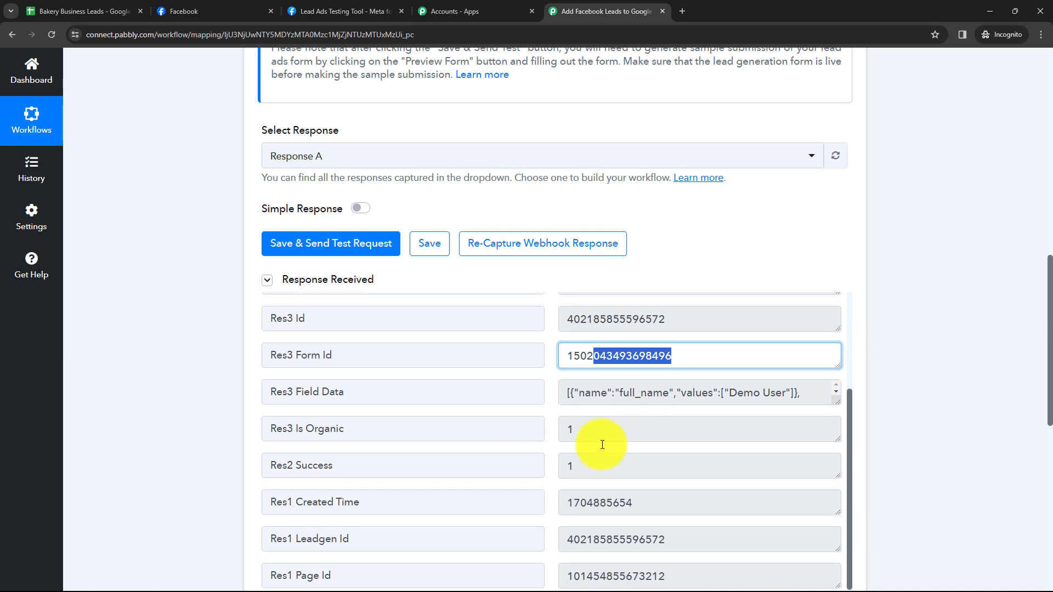
left_click(907, 416)
scroll(877, 375, "up", 4)
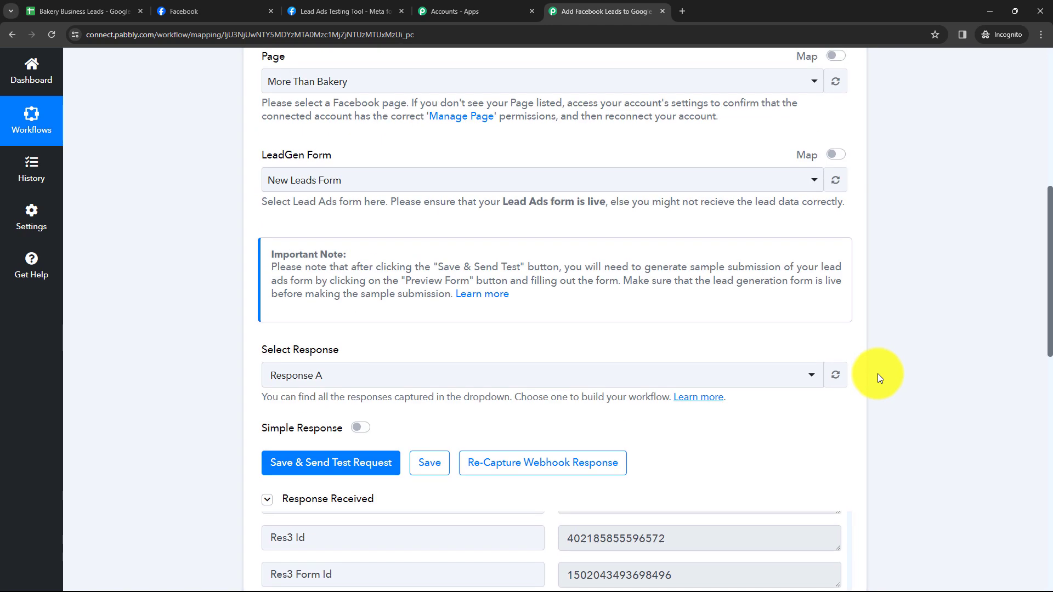
scroll(877, 375, "up", 3)
scroll(879, 377, "up", 2)
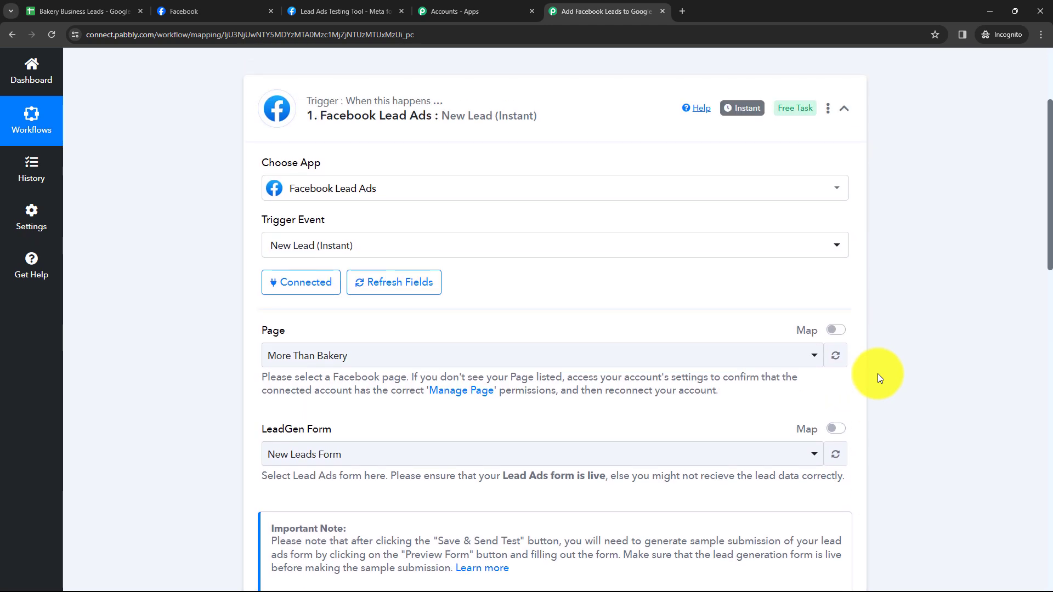
Collapse the Facebook Lead Ads trigger step.
scroll(877, 373, "up", 3)
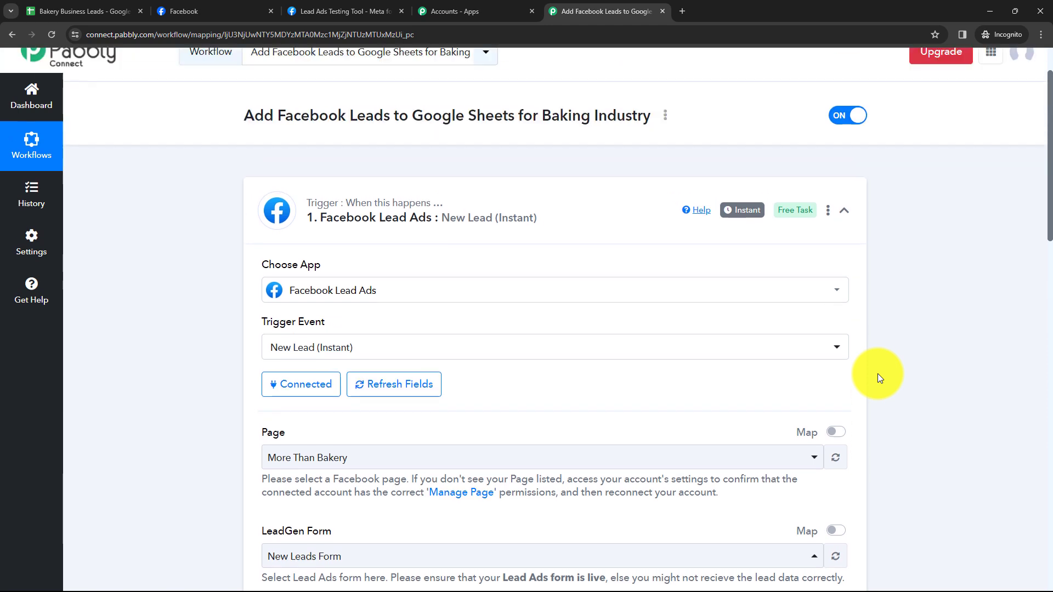
scroll(768, 340, "up", 1)
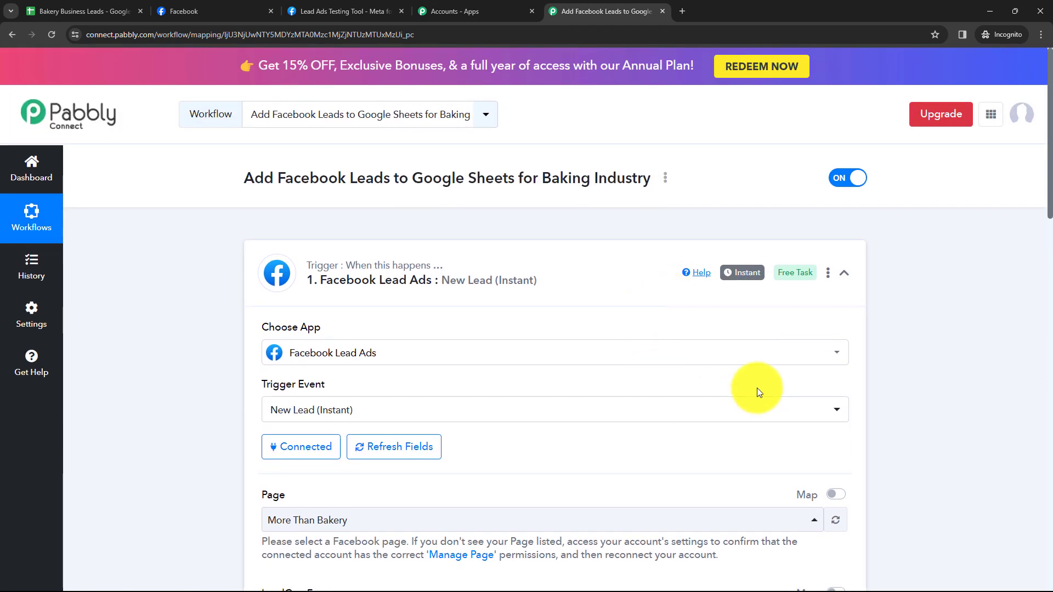
left_click(607, 267)
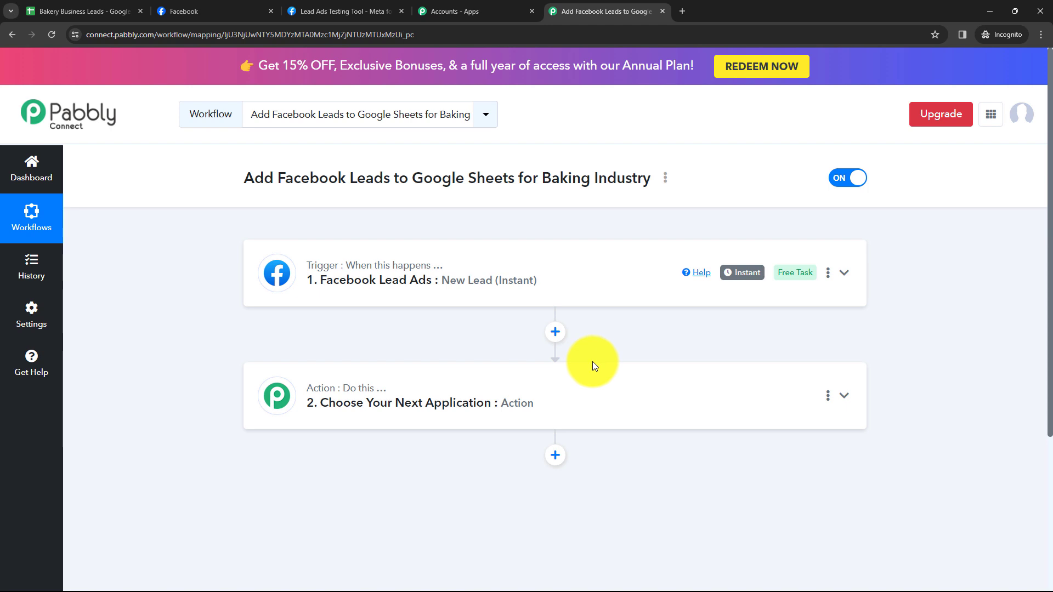
Highlight the workflow name and its Google Sheets part while explaining it.
left_click_drag(254, 177, 653, 183)
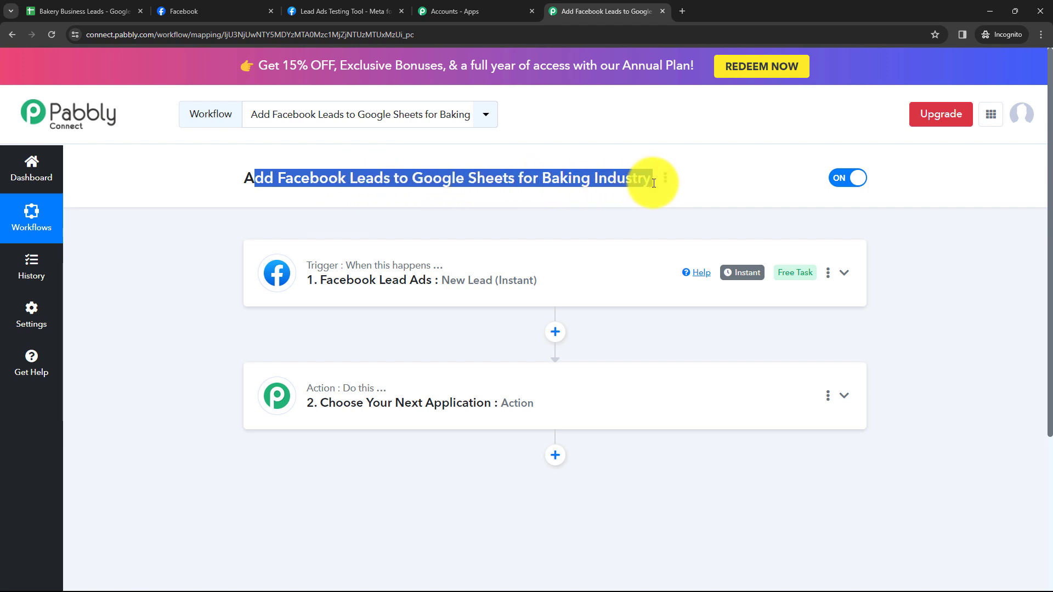
left_click(606, 223)
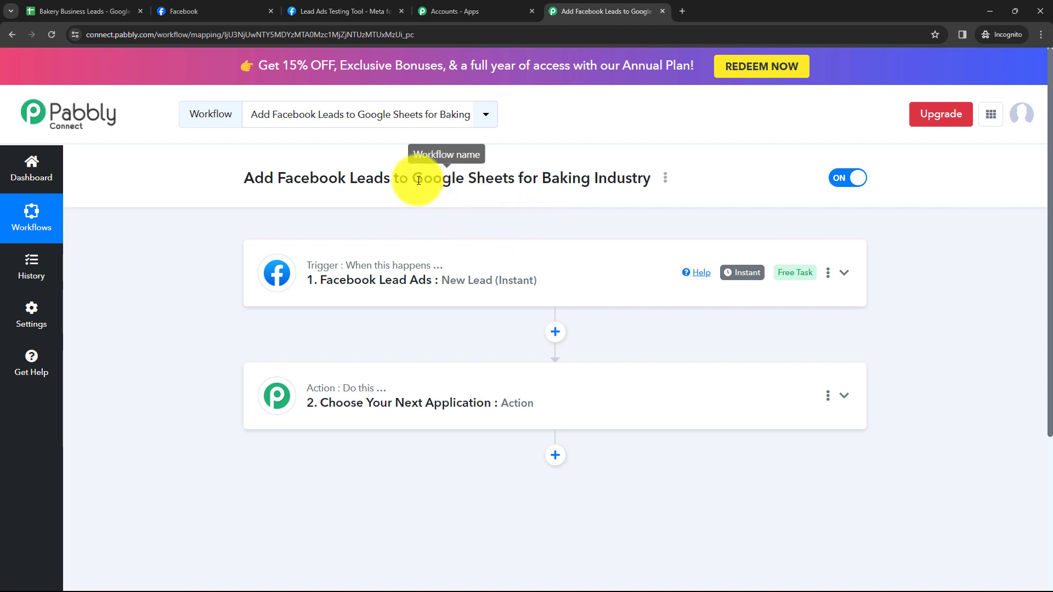
left_click_drag(411, 178, 518, 179)
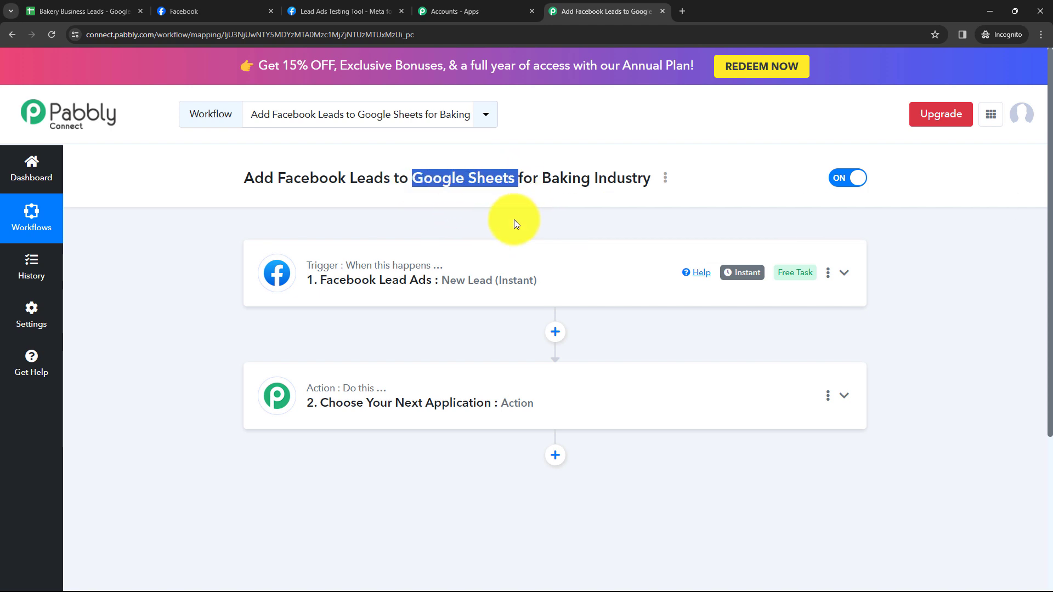
left_click(515, 219)
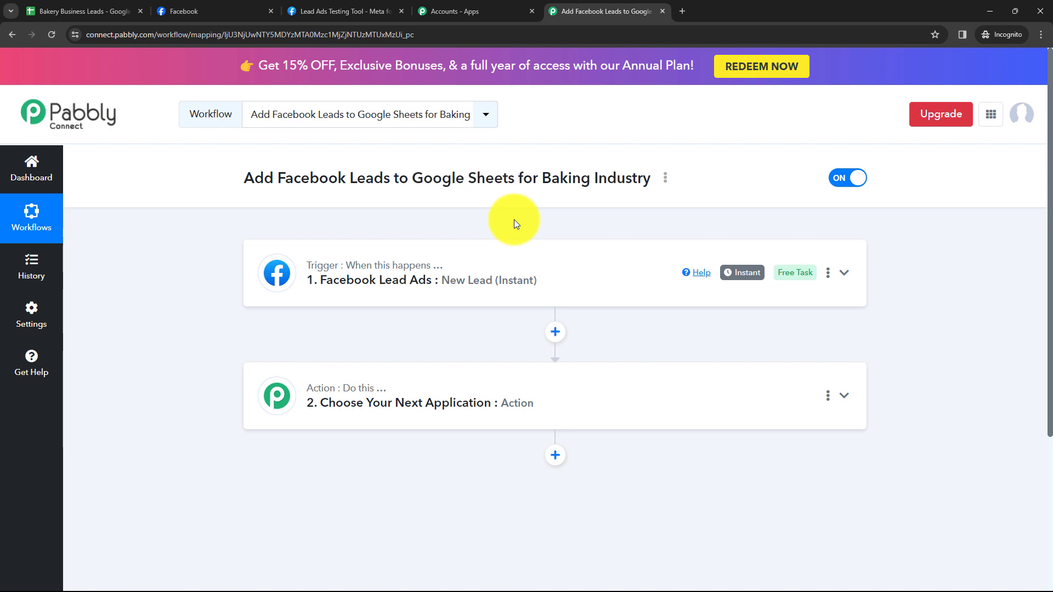
Set the action app to Google Sheets with the Add New Row event, then start connecting an account.
left_click(412, 395)
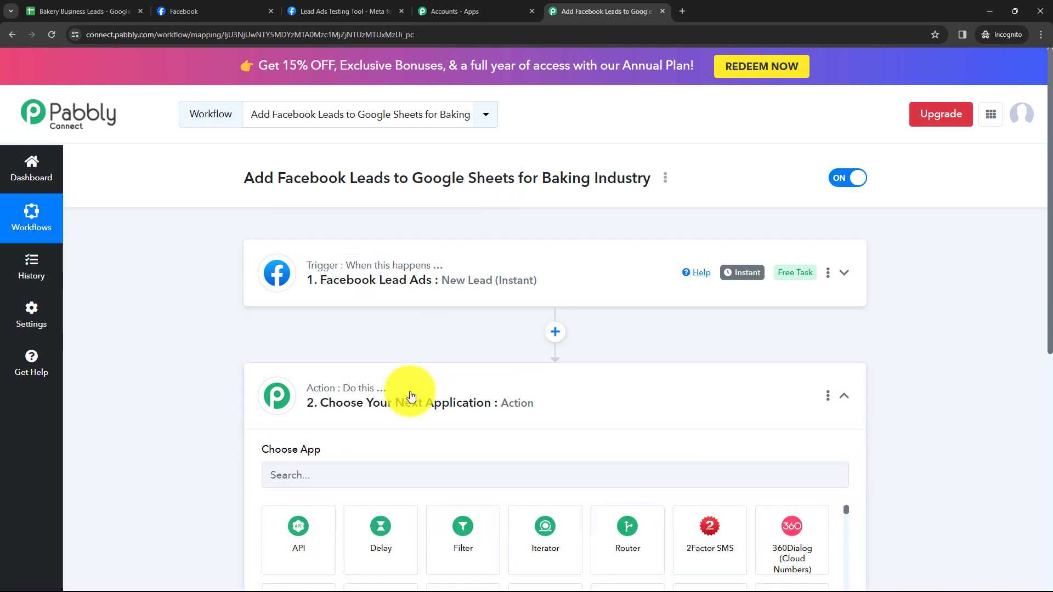
left_click(290, 284)
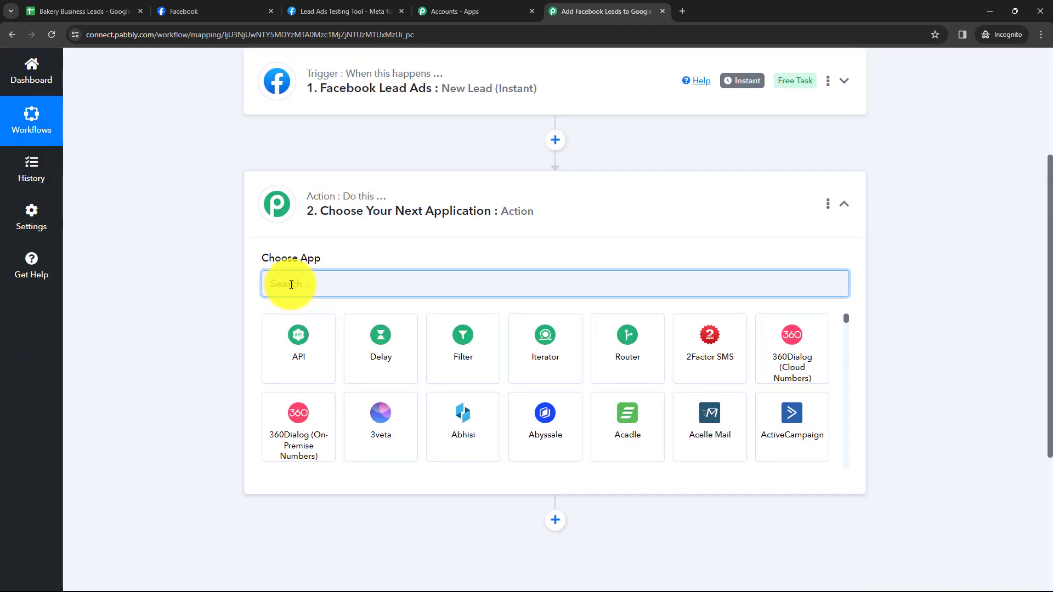
type("Googl")
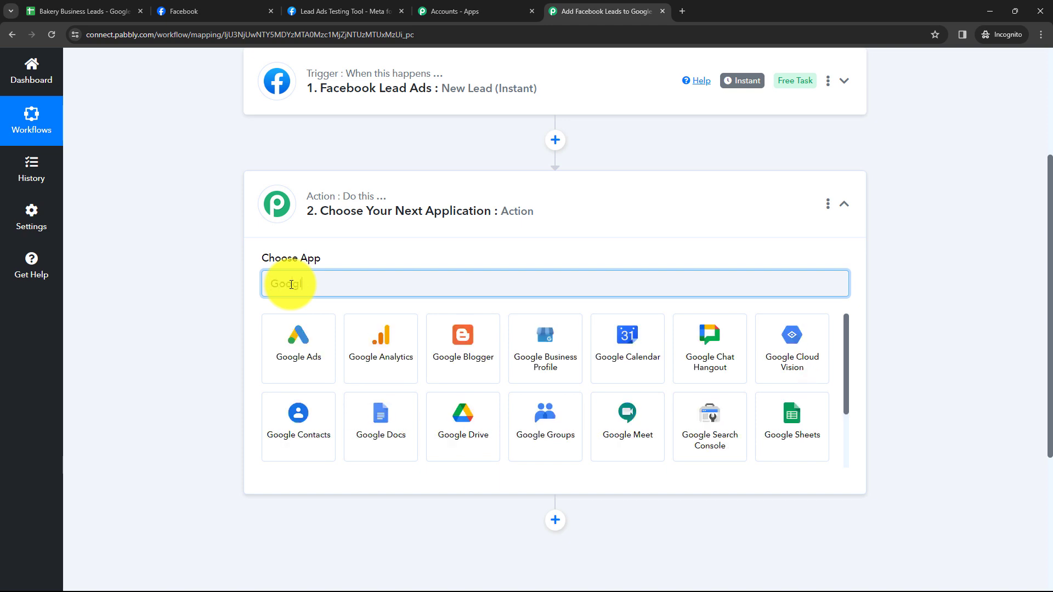
type("e Sh")
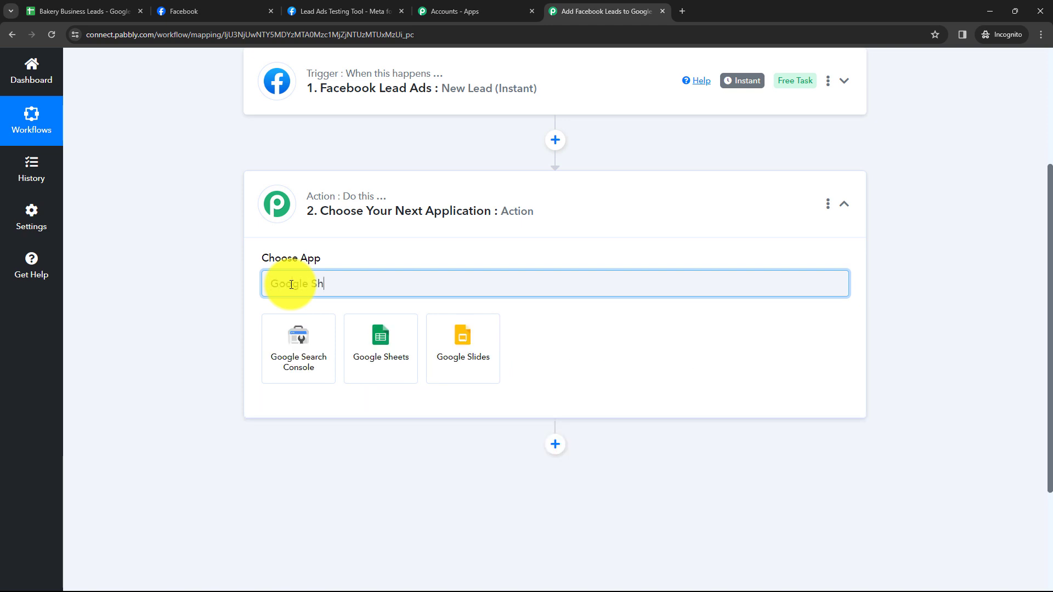
type("eets")
left_click(298, 337)
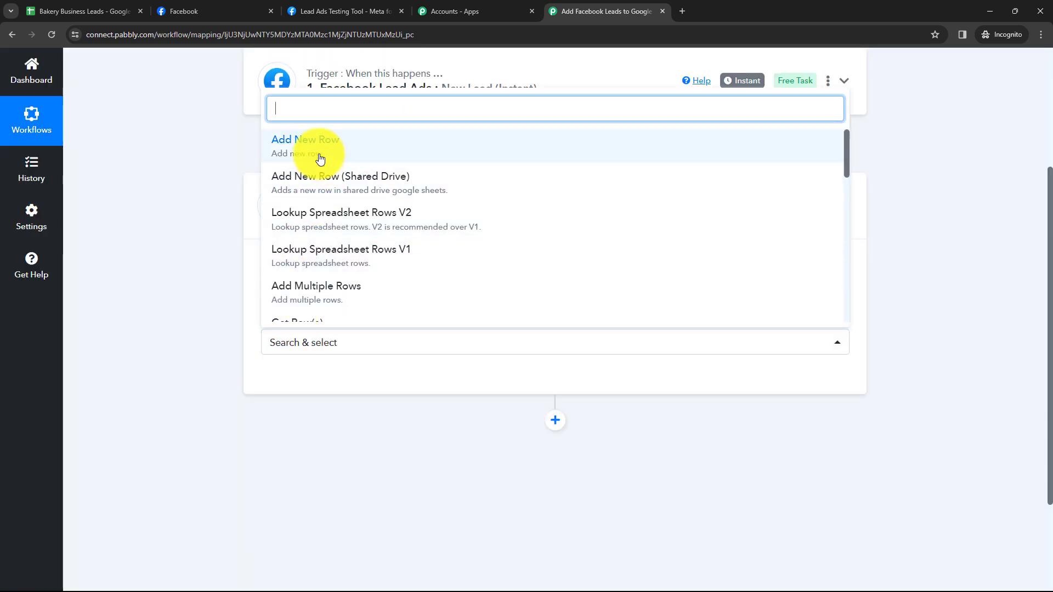
left_click(316, 151)
left_click(295, 382)
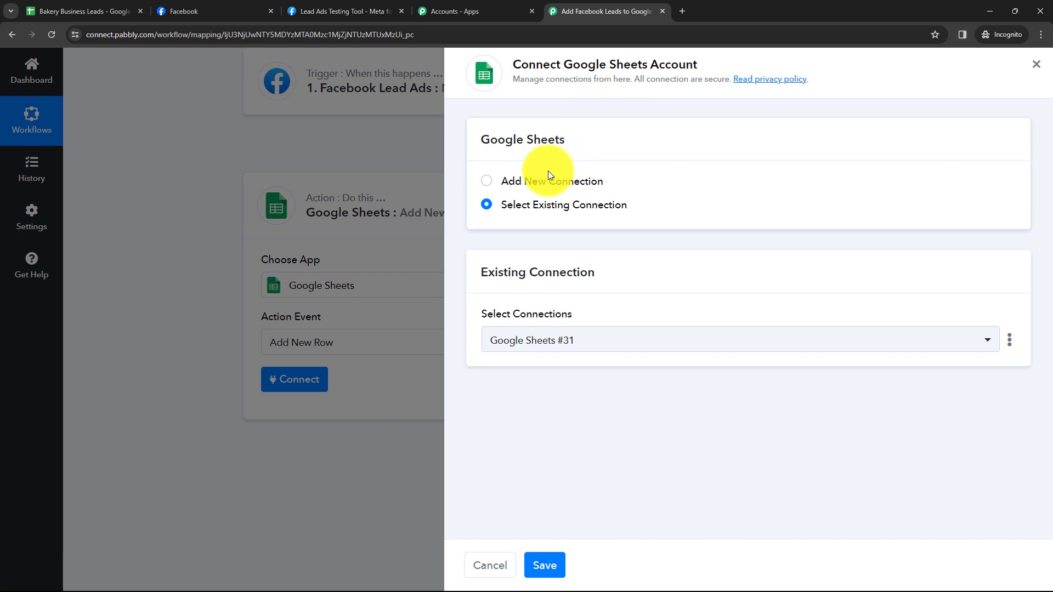
Connect the action through the existing Google Sheets #31 connection and save it.
left_click(489, 182)
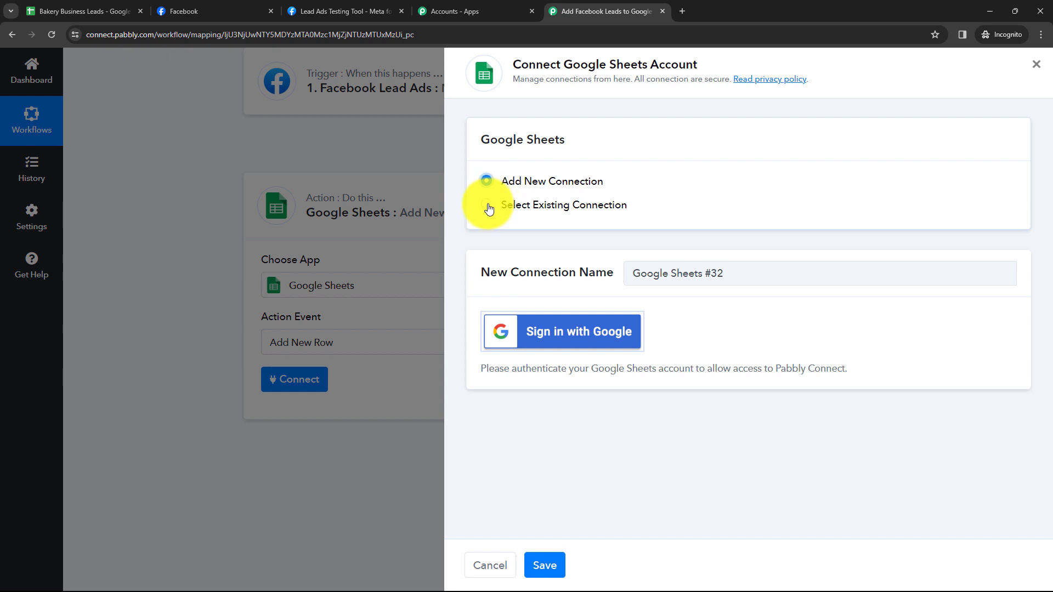
left_click(488, 206)
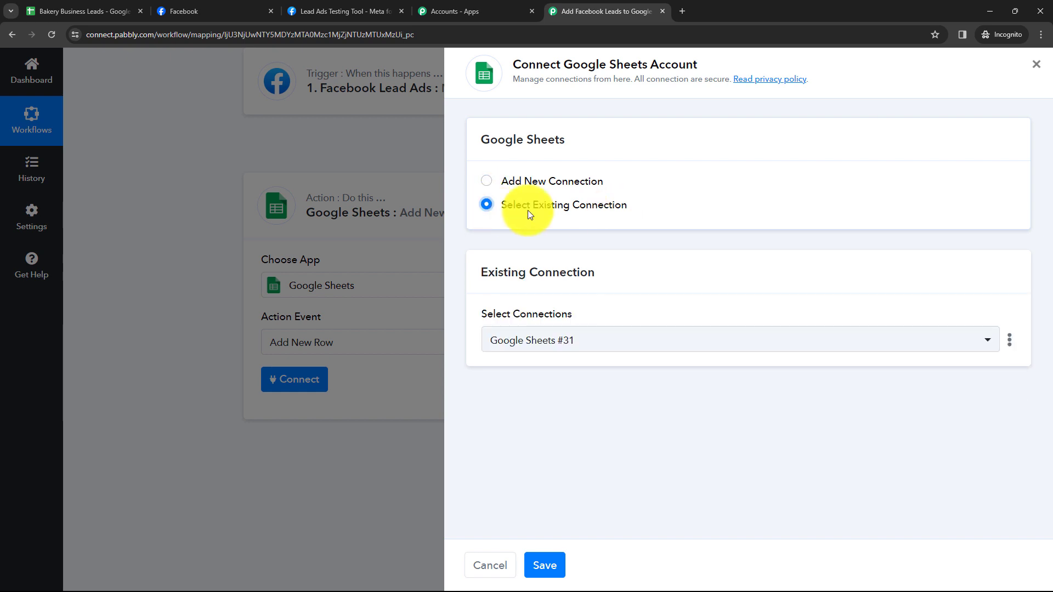
left_click(489, 185)
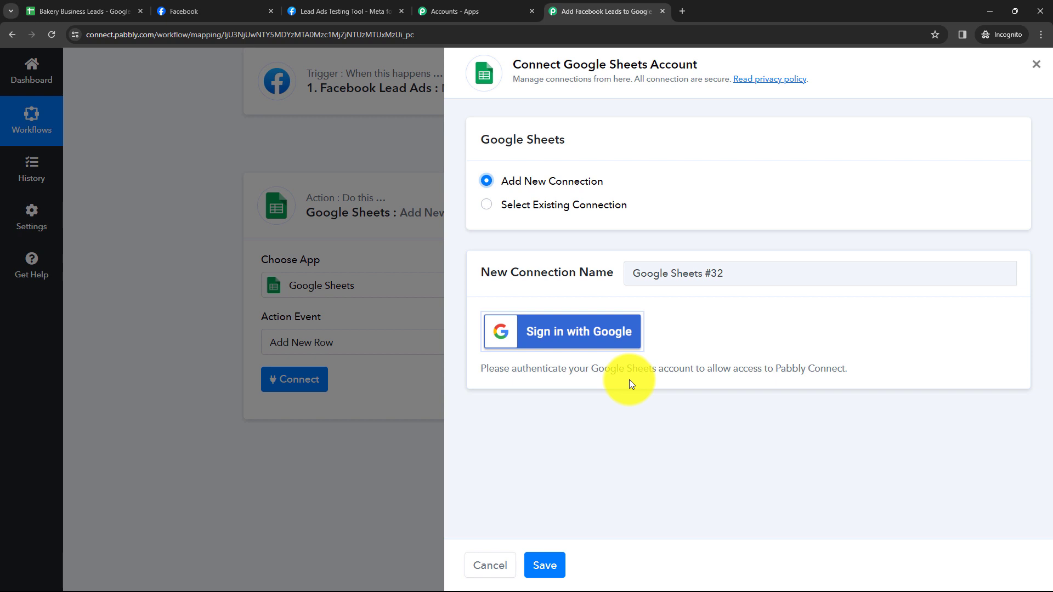
left_click(487, 206)
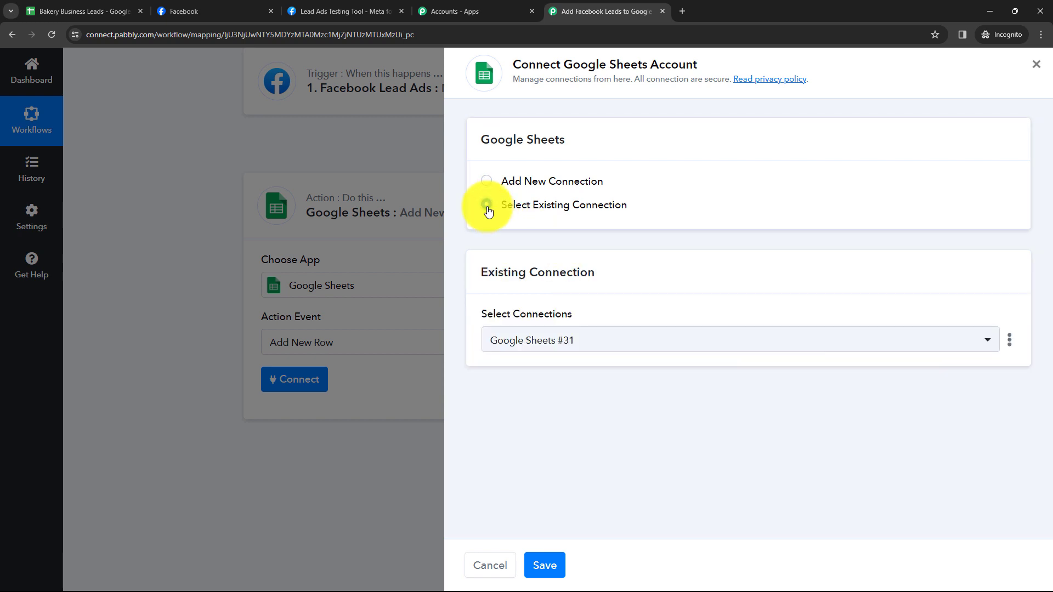
left_click(548, 565)
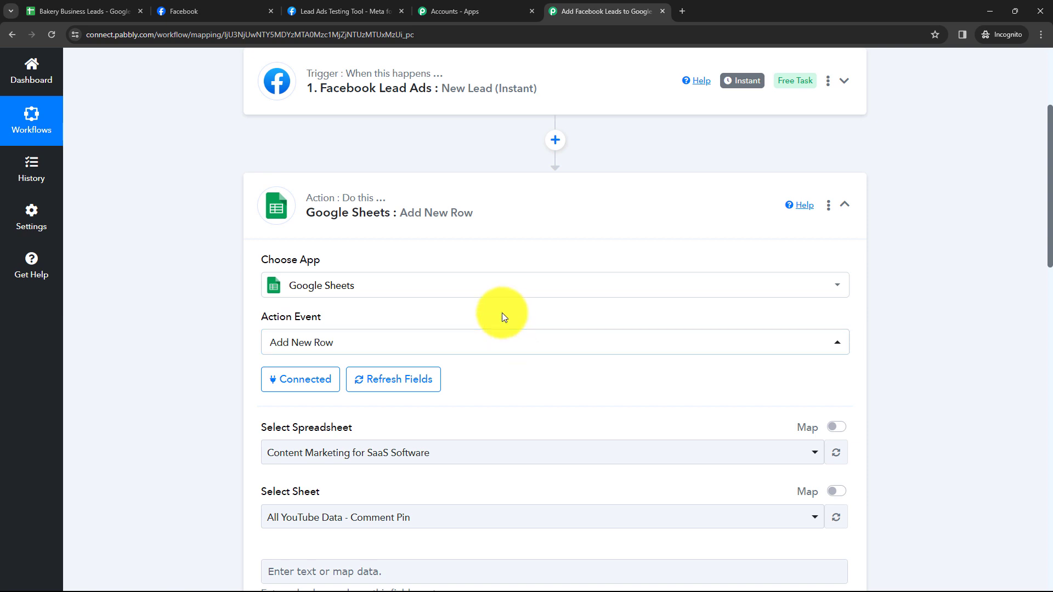
Look over the spreadsheet list and check the Bakery Business Leads spreadsheet in its own tab.
scroll(502, 312, "down", 2)
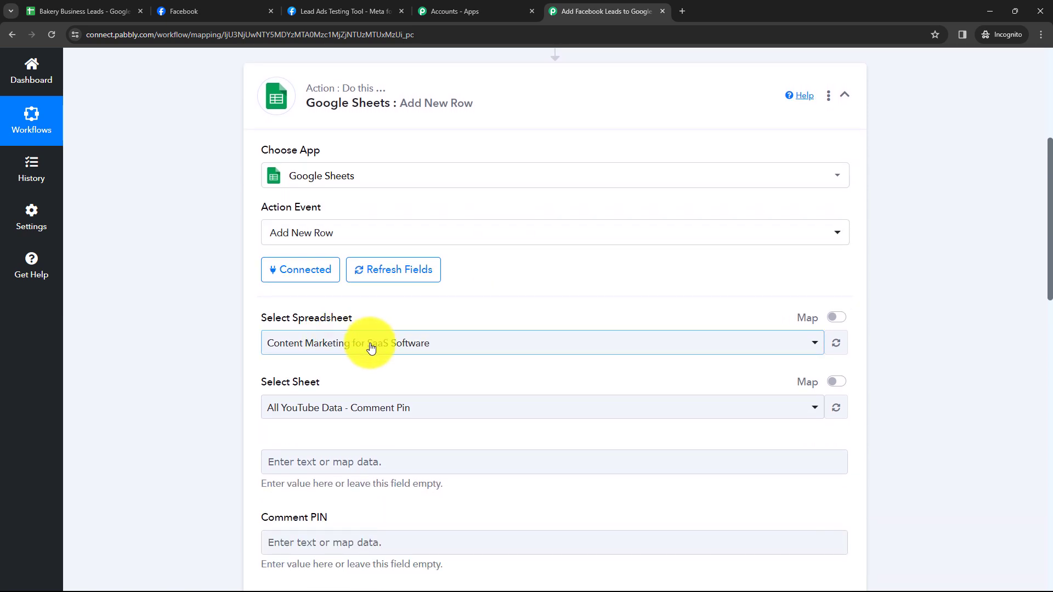
scroll(362, 451, "down", 1)
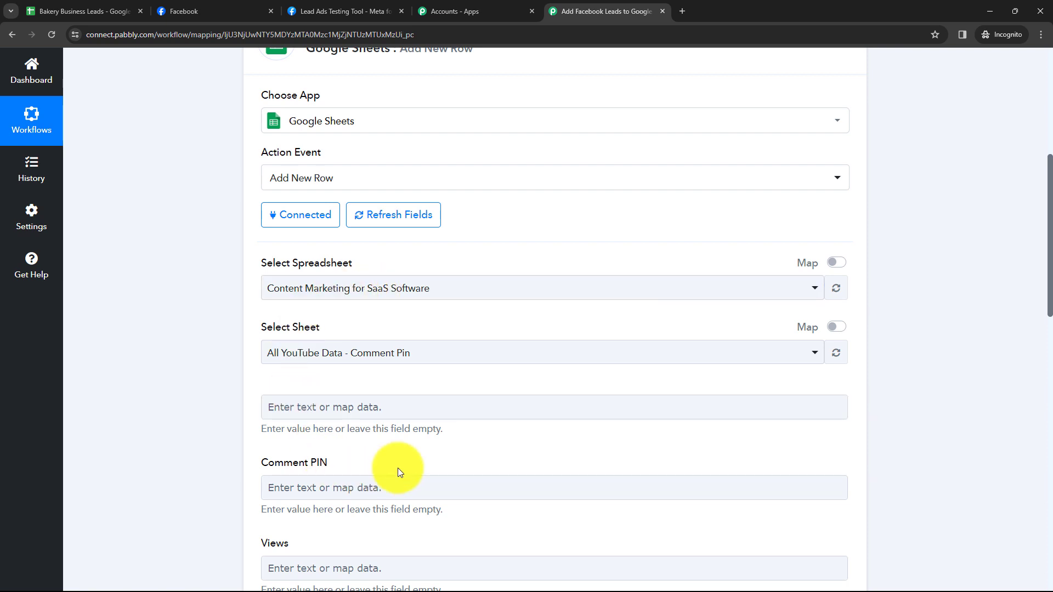
left_click(389, 292)
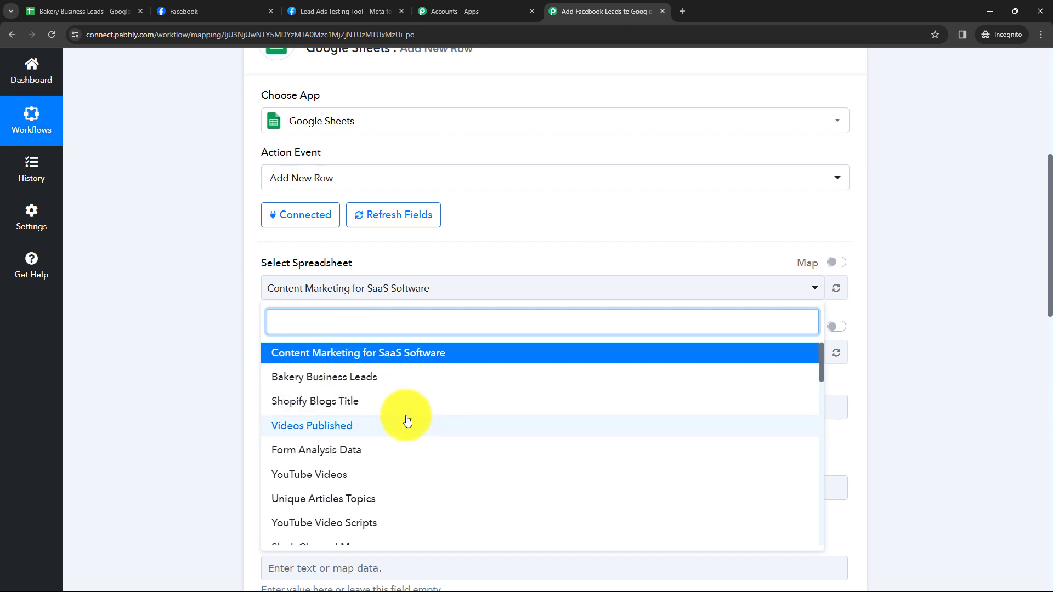
left_click(225, 346)
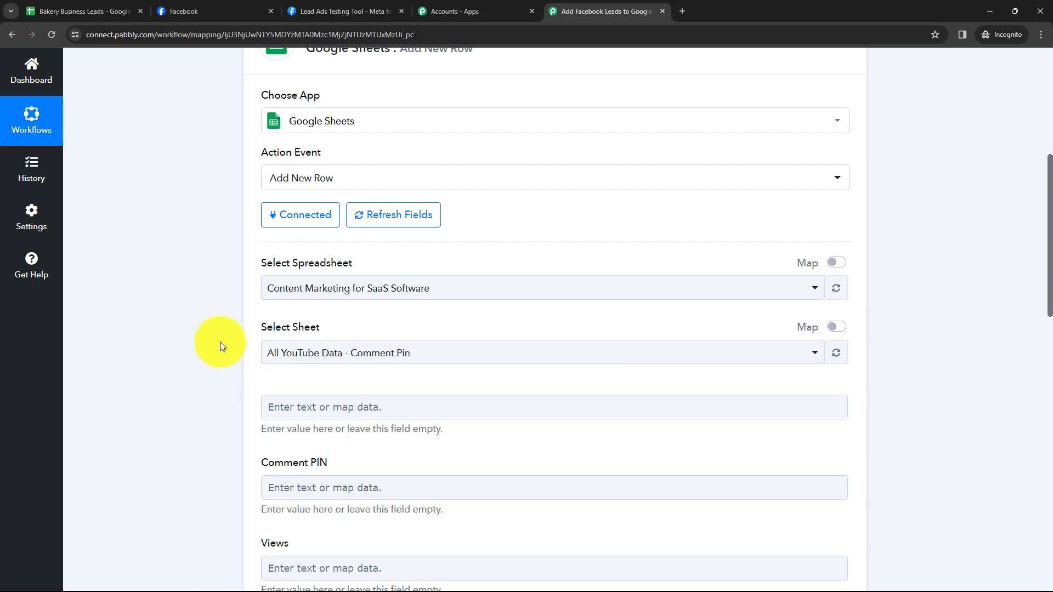
left_click(97, 15)
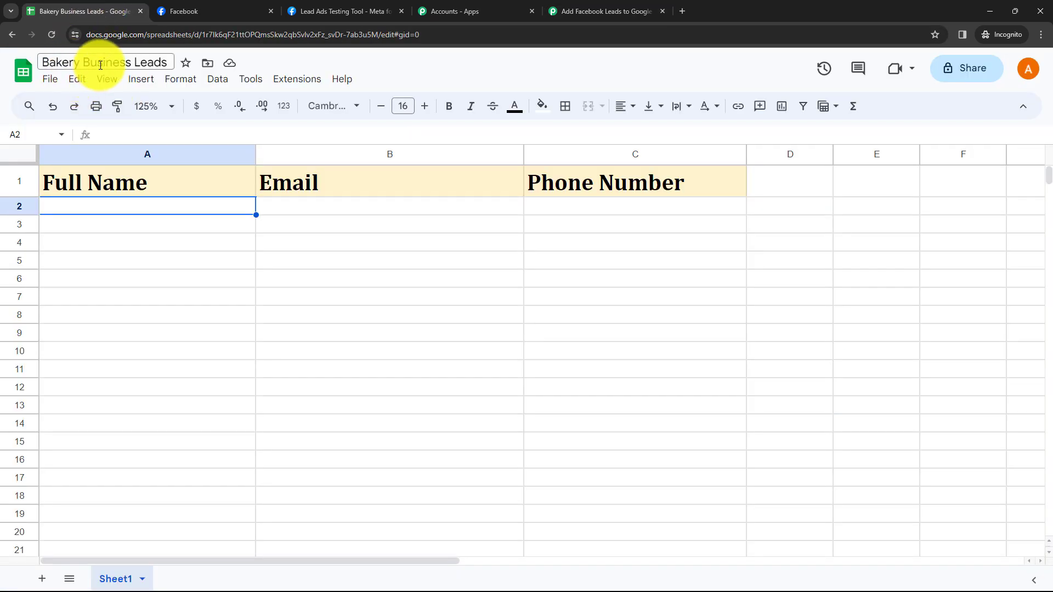
left_click(573, 12)
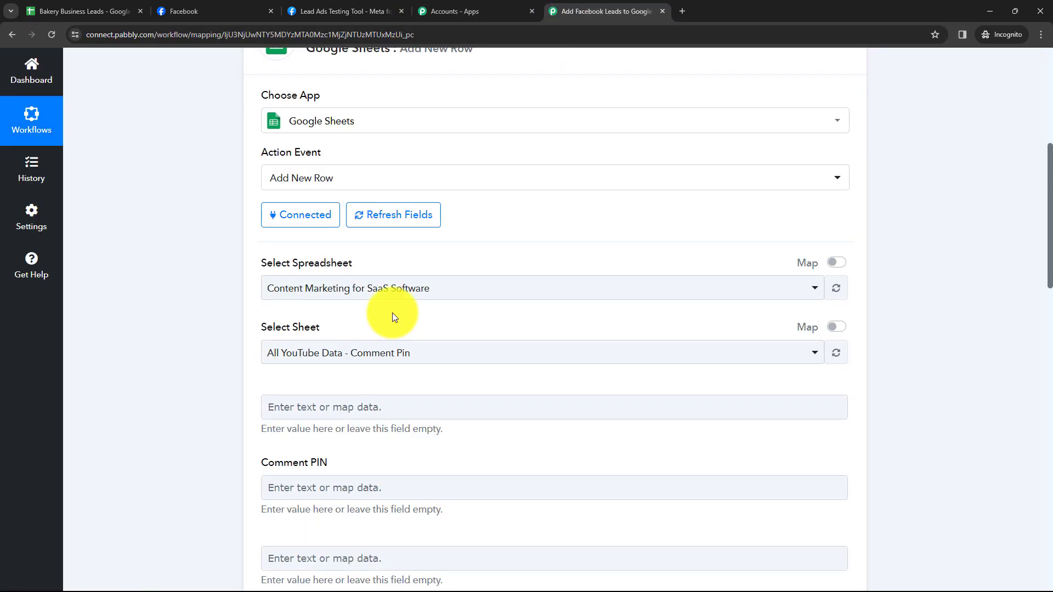
Select the Bakery Business Leads spreadsheet with Sheet1 as the target sheet.
left_click(378, 290)
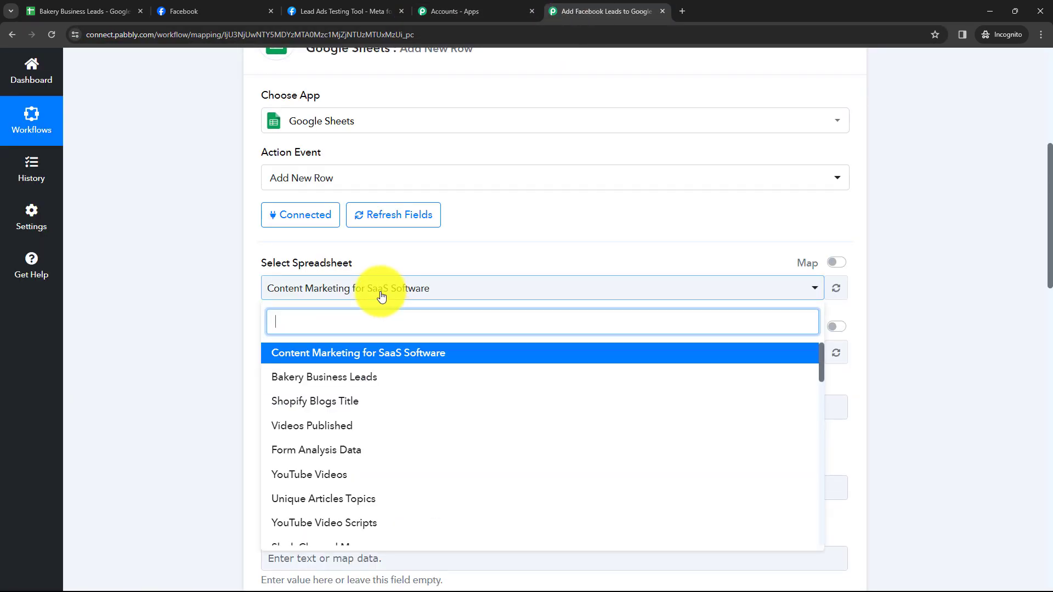
left_click(300, 379)
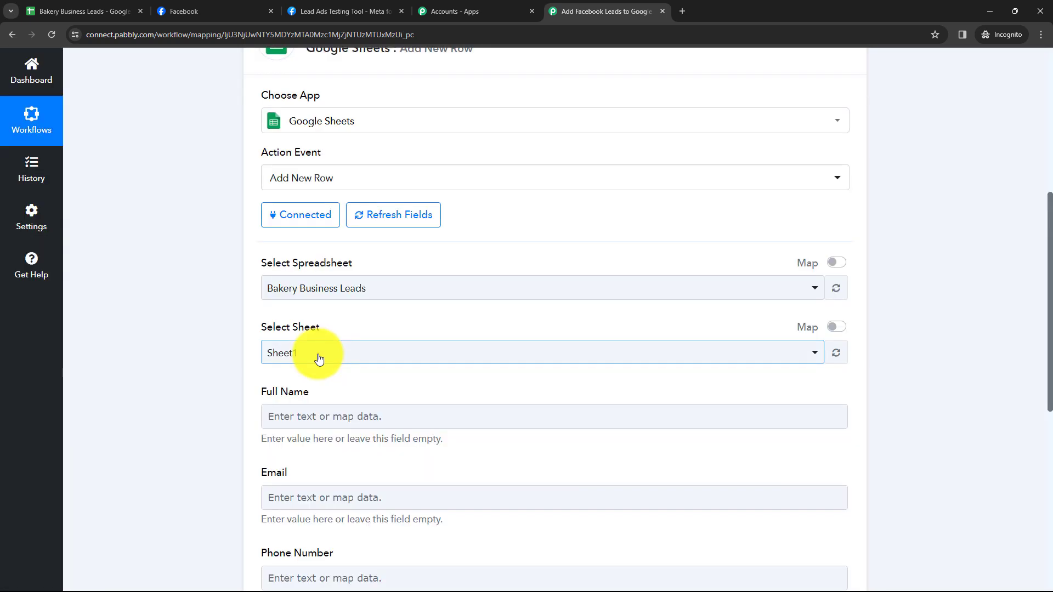
left_click(320, 354)
left_click(222, 346)
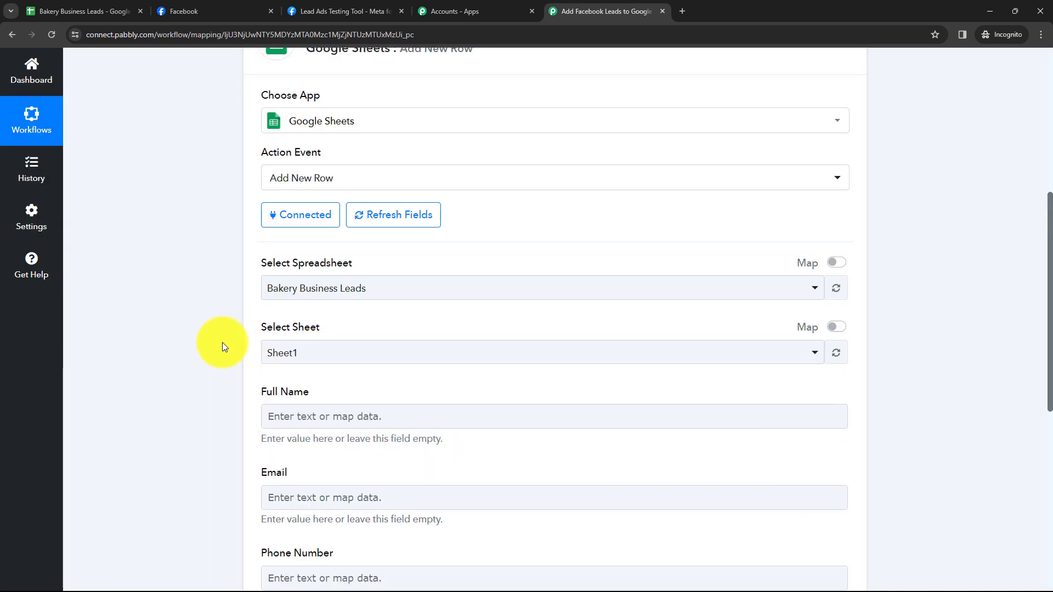
left_click(85, 19)
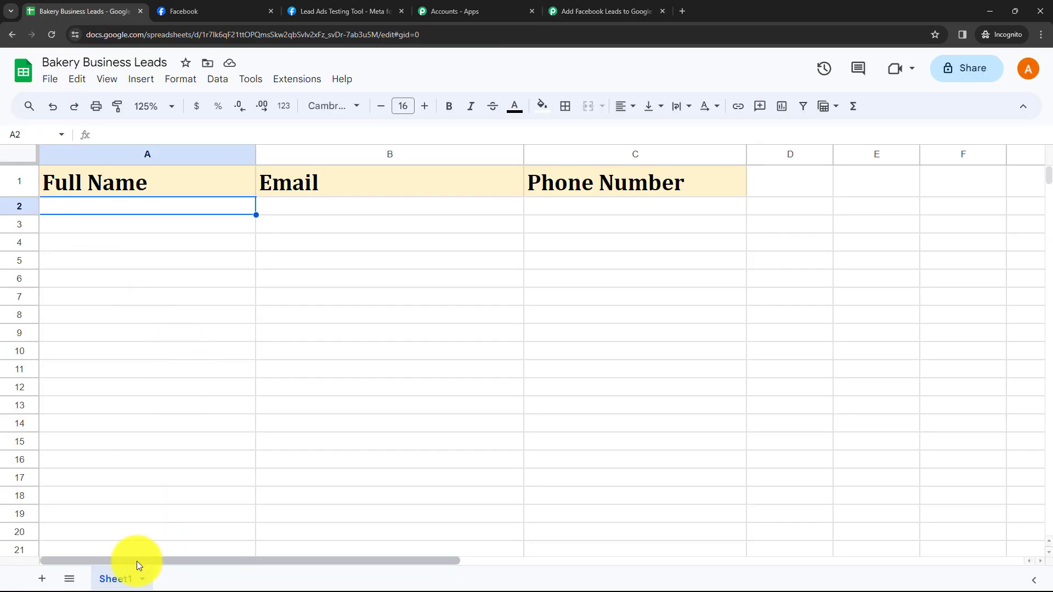
left_click(566, 13)
scroll(338, 277, "down", 2)
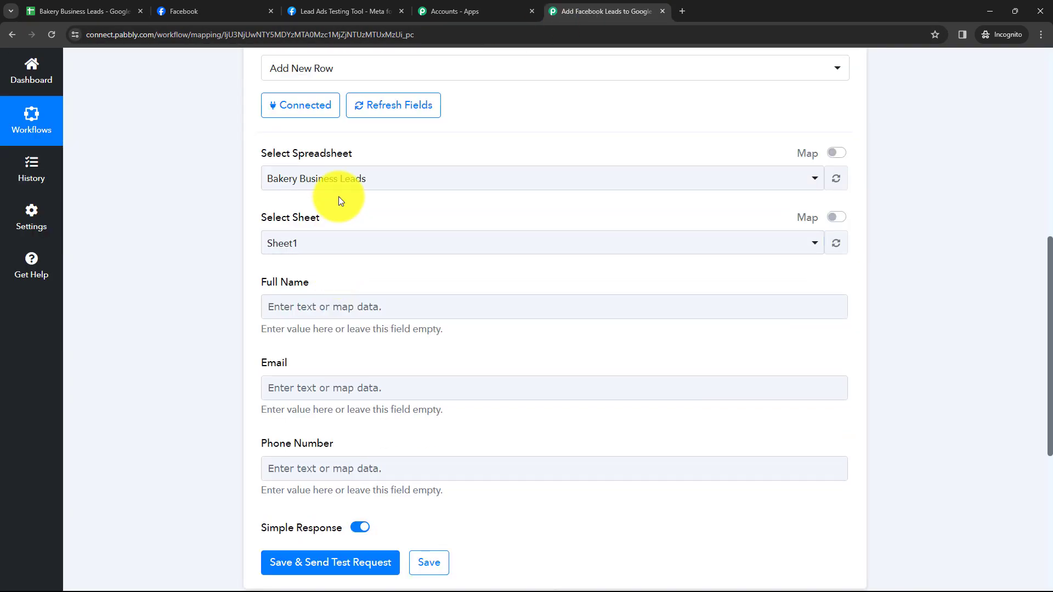
left_click(338, 305)
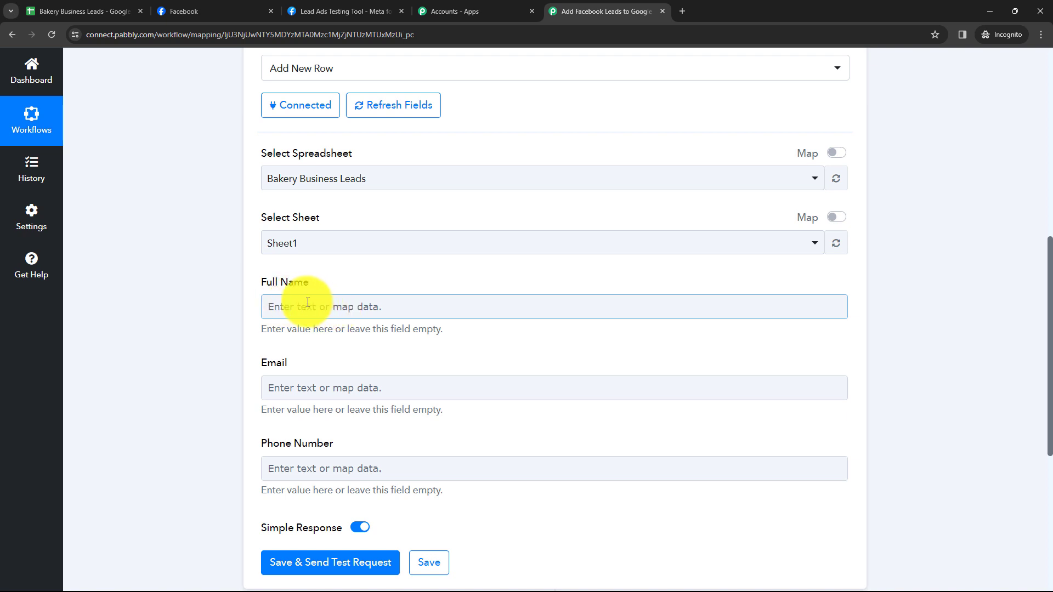
left_click(289, 356)
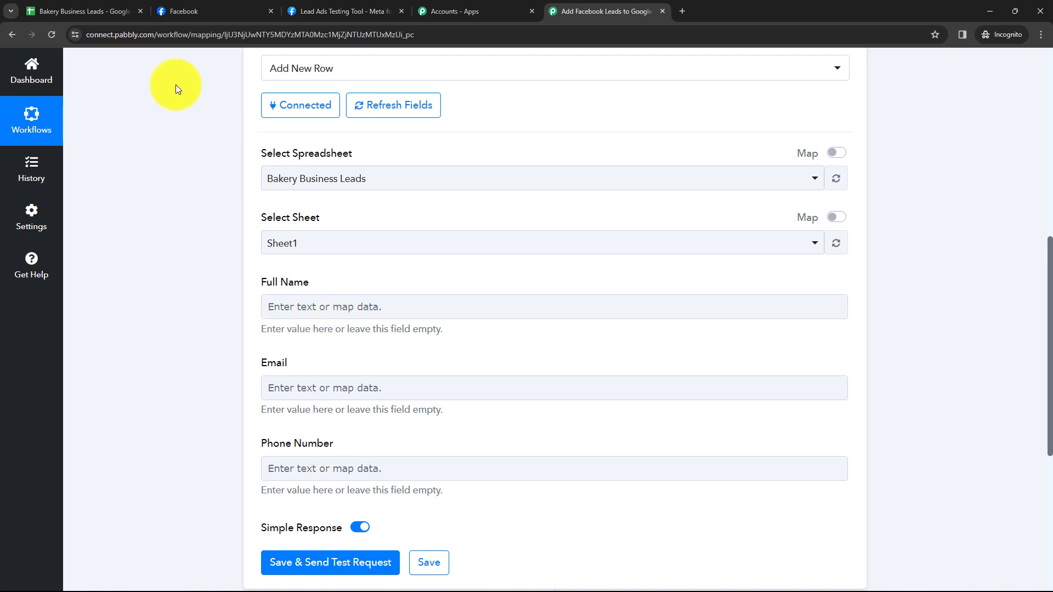
left_click(109, 15)
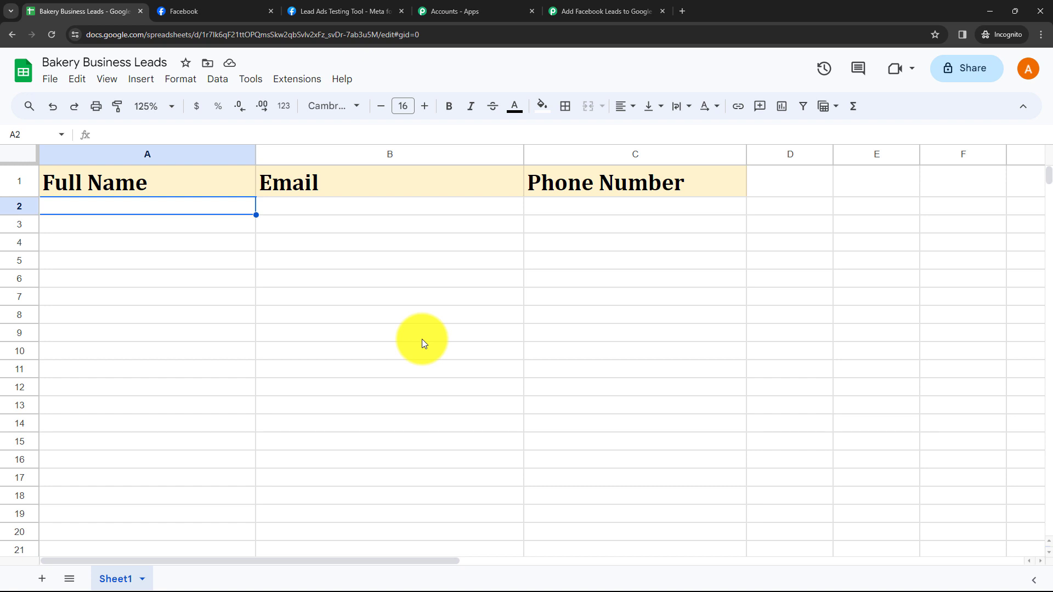
left_click(592, 11)
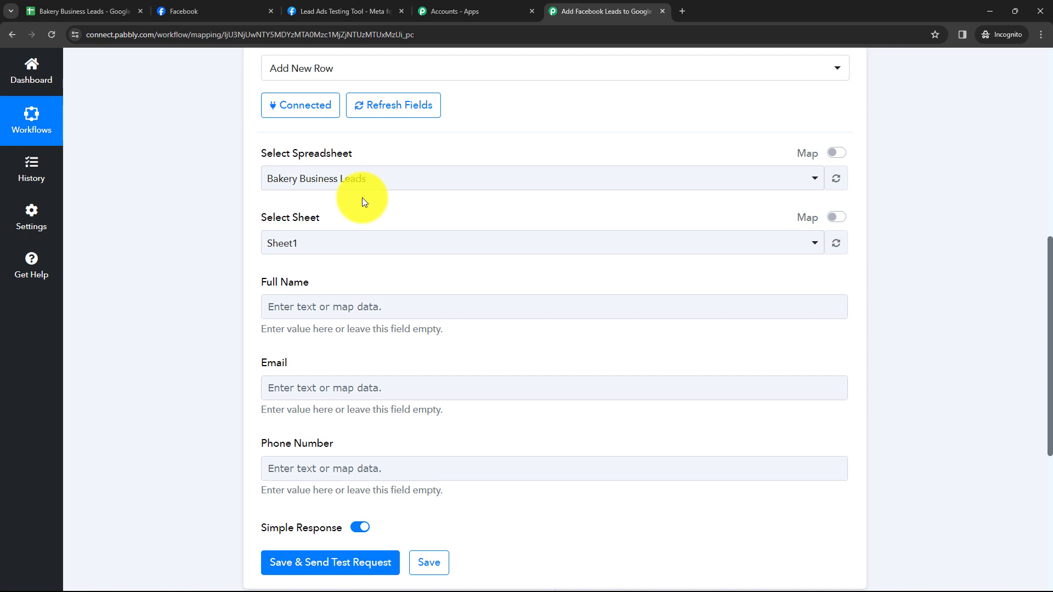
scroll(356, 203, "down", 1)
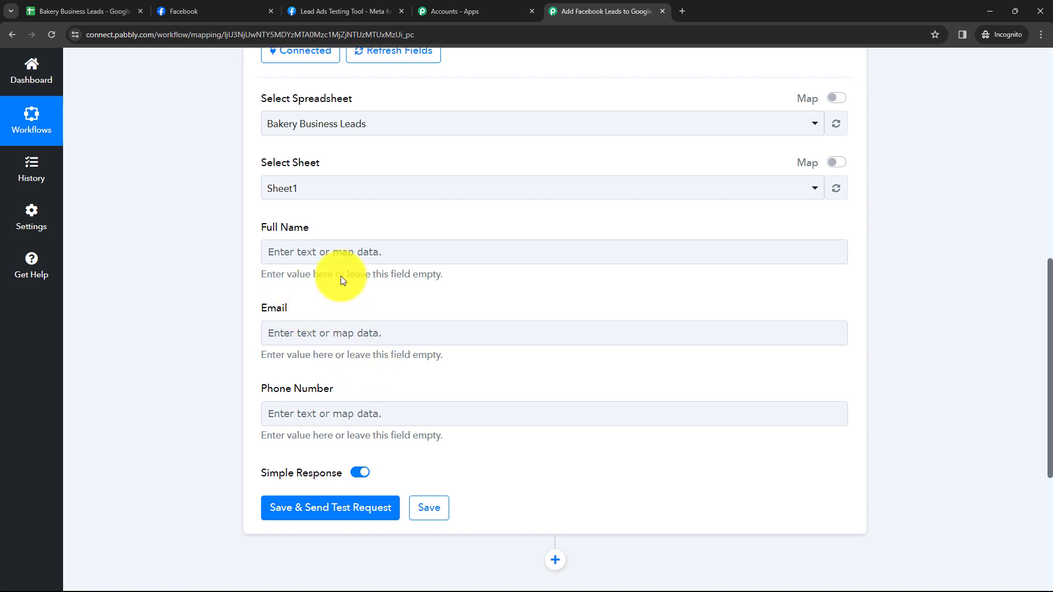
Map Full Name and Email to the Facebook lead's Res4 Full Name and Res4 Email.
left_click(315, 257)
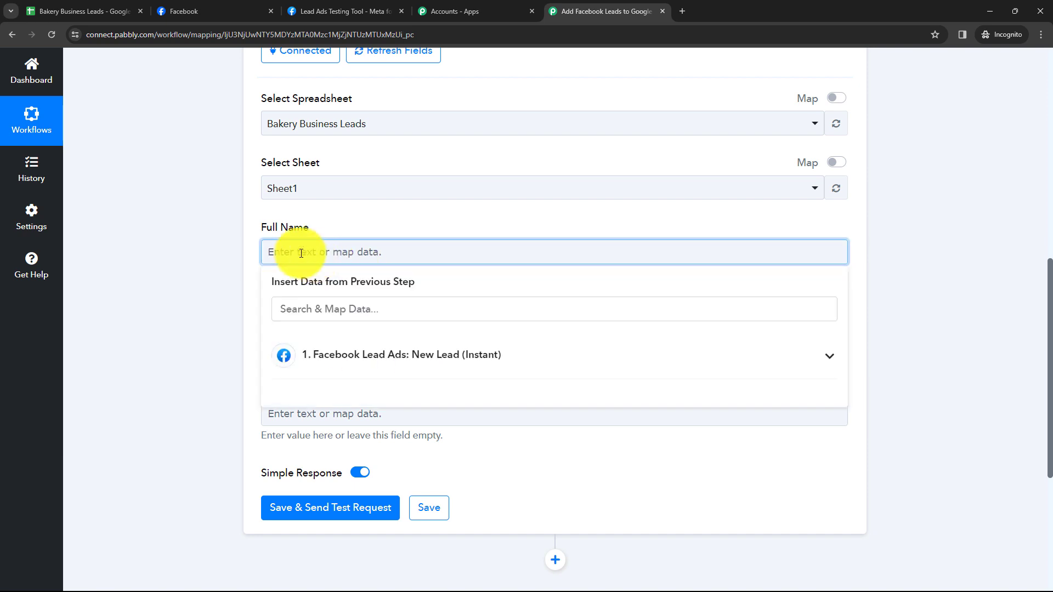
left_click(371, 367)
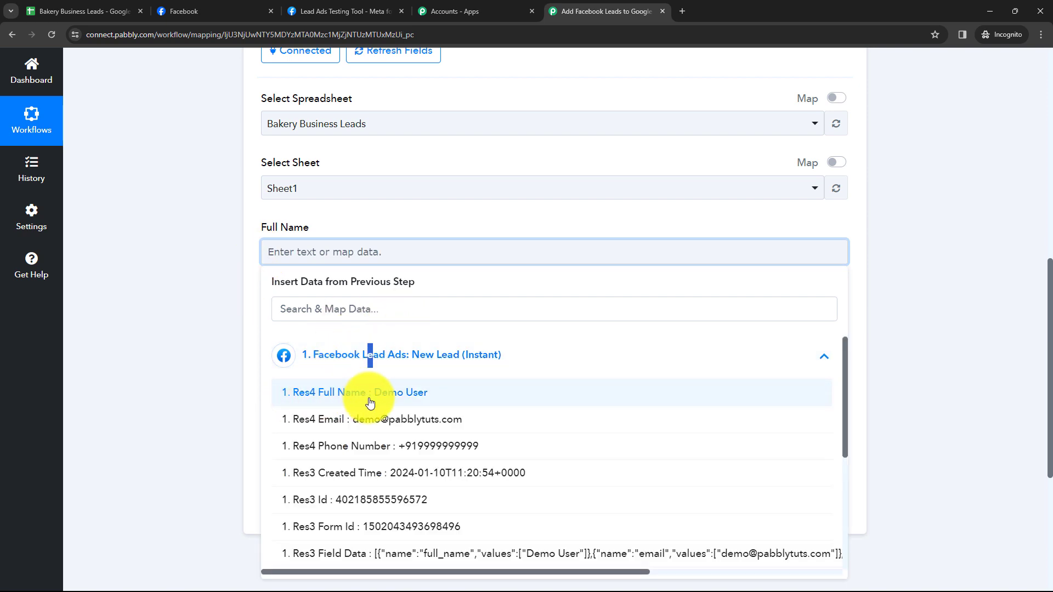
left_click(382, 392)
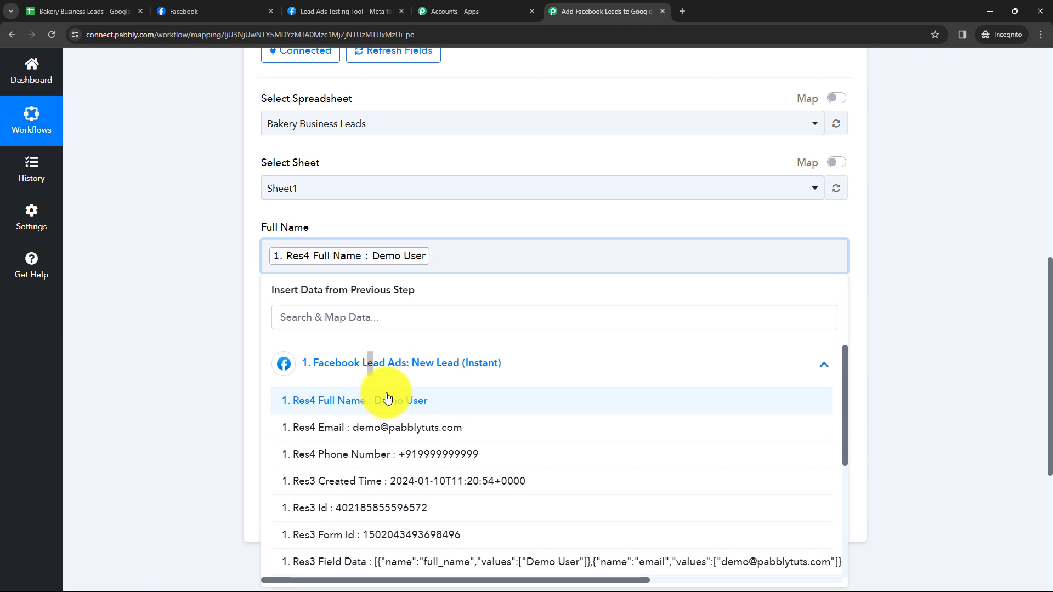
left_click(219, 314)
scroll(218, 313, "down", 1)
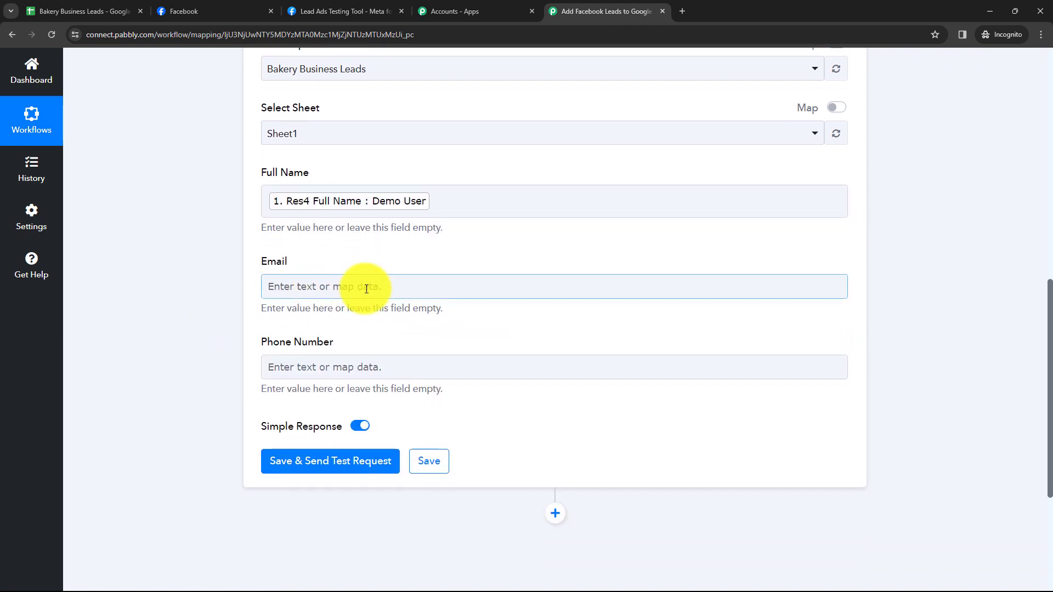
left_click(339, 289)
left_click(364, 391)
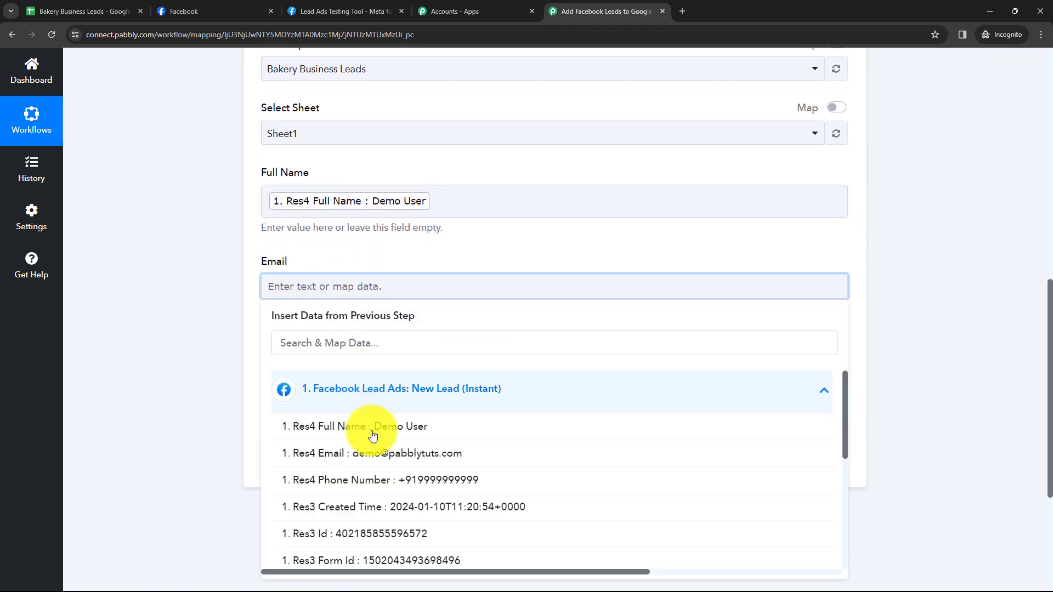
left_click(377, 454)
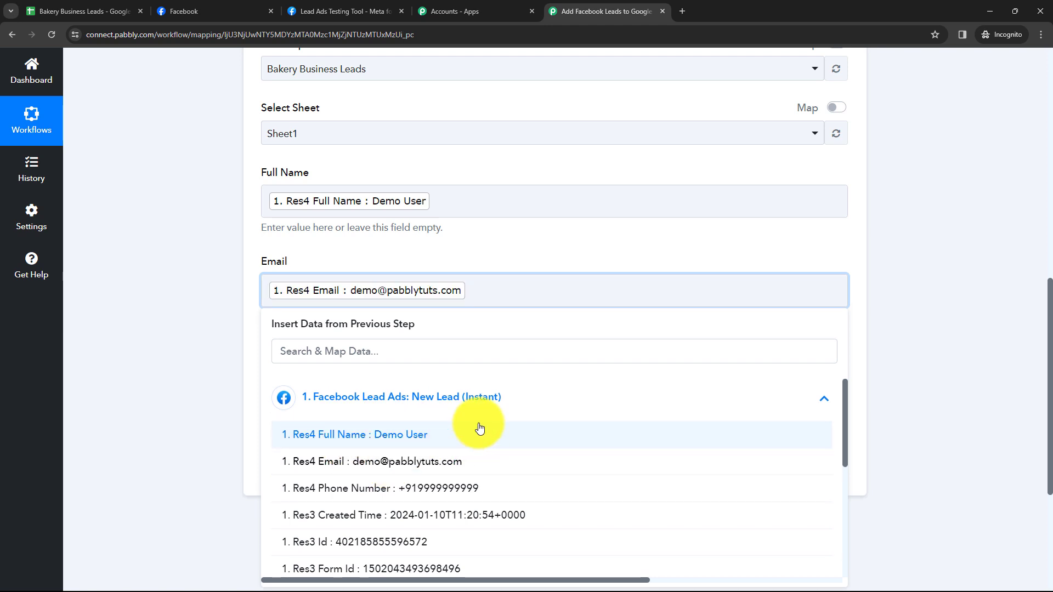
Map Phone Number to the lead's Res4 Phone Number and review the available lead fields.
left_click(195, 334)
scroll(196, 333, "down", 1)
left_click(309, 320)
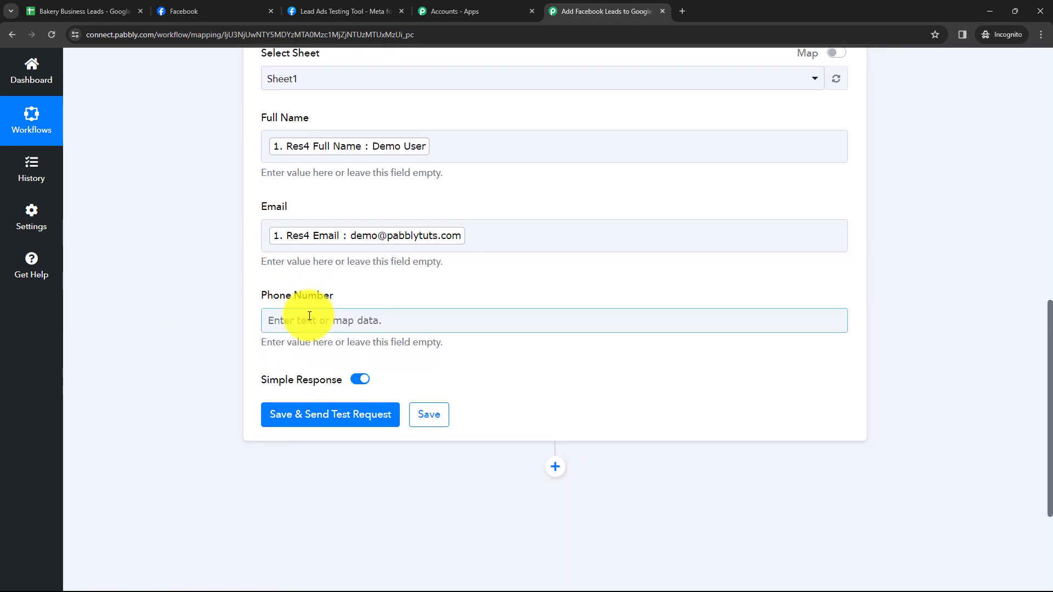
left_click(336, 421)
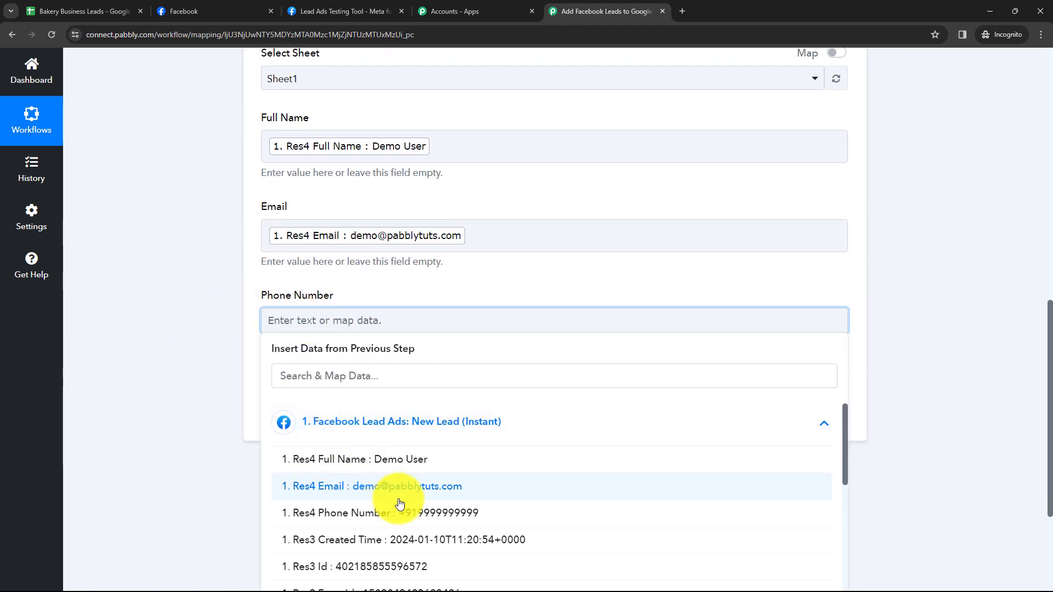
left_click(404, 514)
left_click(192, 340)
scroll(191, 340, "up", 1)
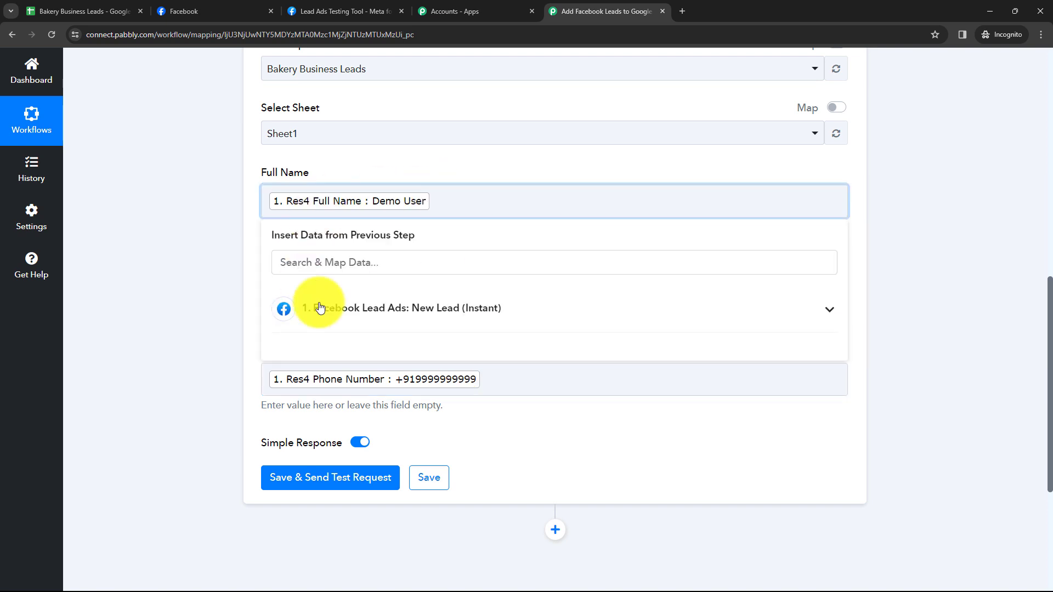
left_click(412, 324)
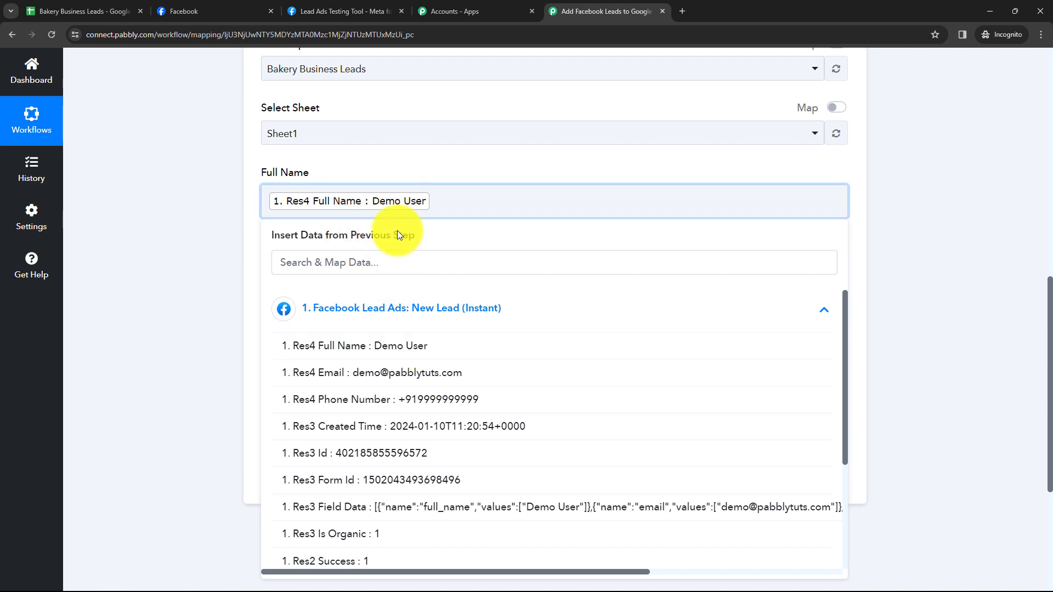
left_click(228, 232)
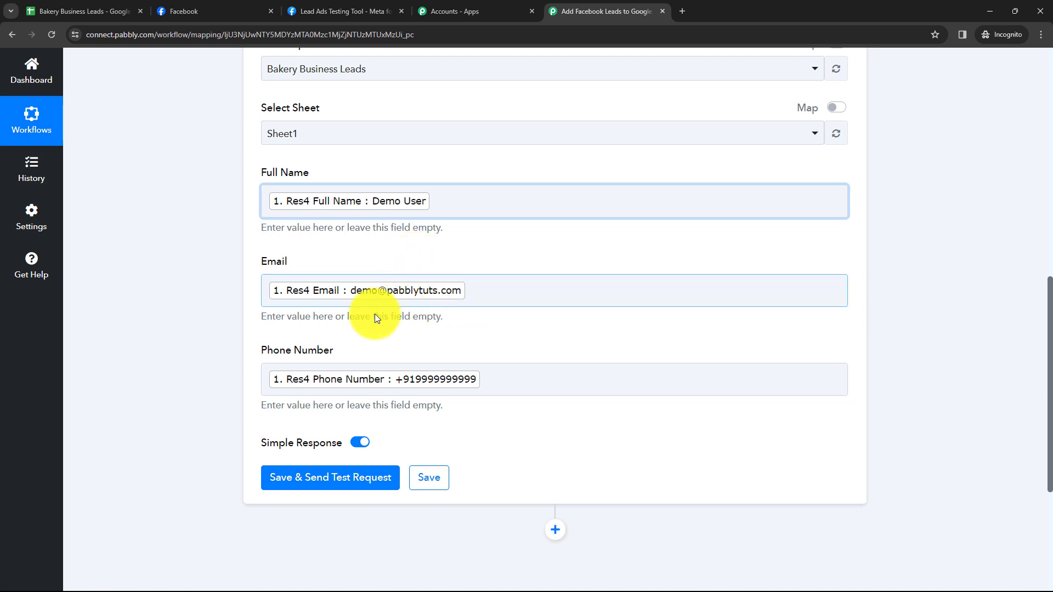
Save the Google Sheets step and send a test request.
left_click(322, 485)
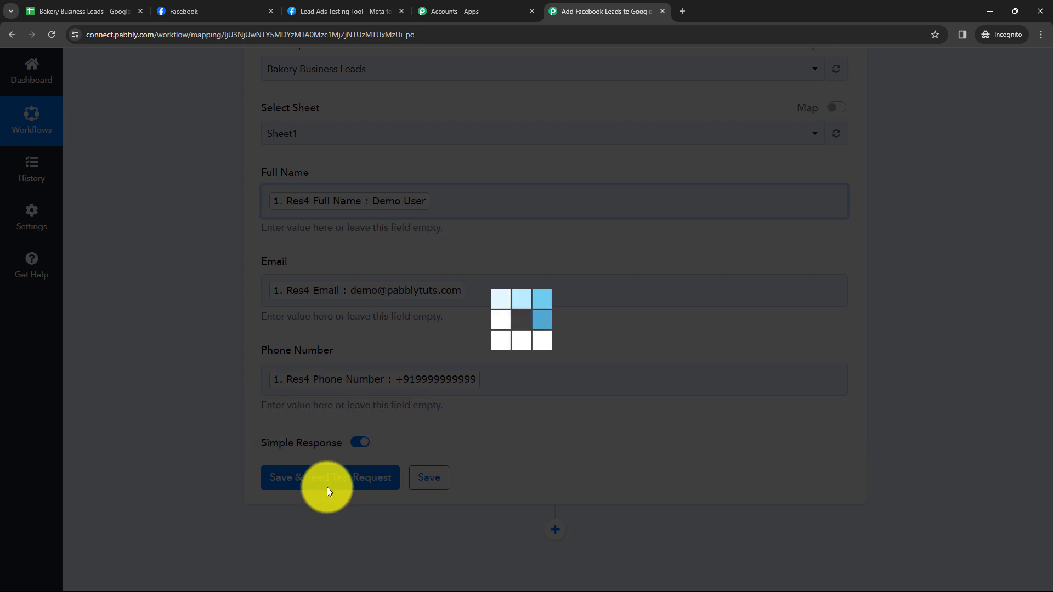
scroll(554, 369, "down", 3)
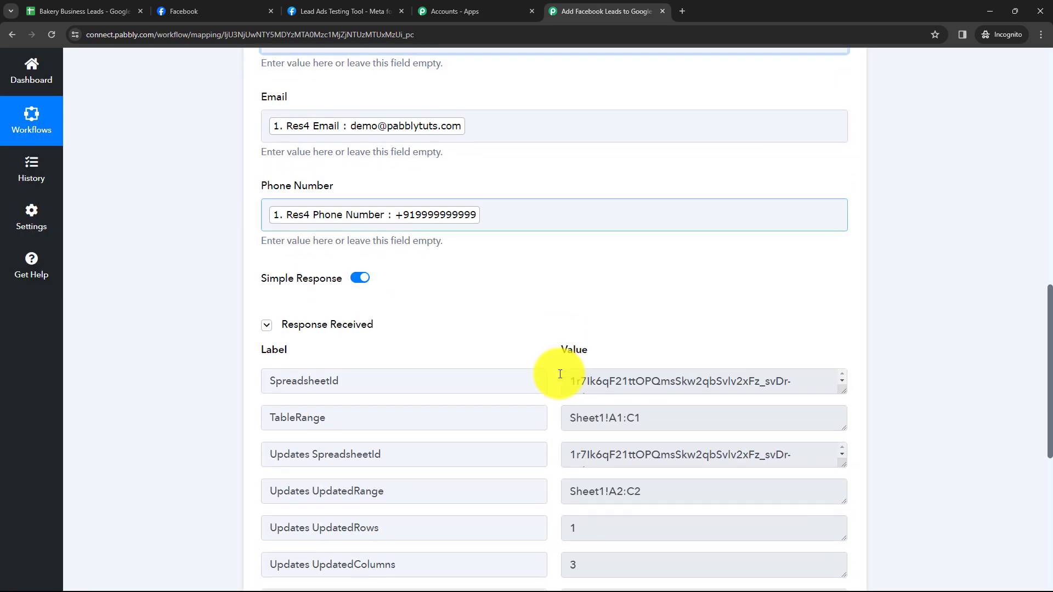
scroll(430, 298, "down", 2)
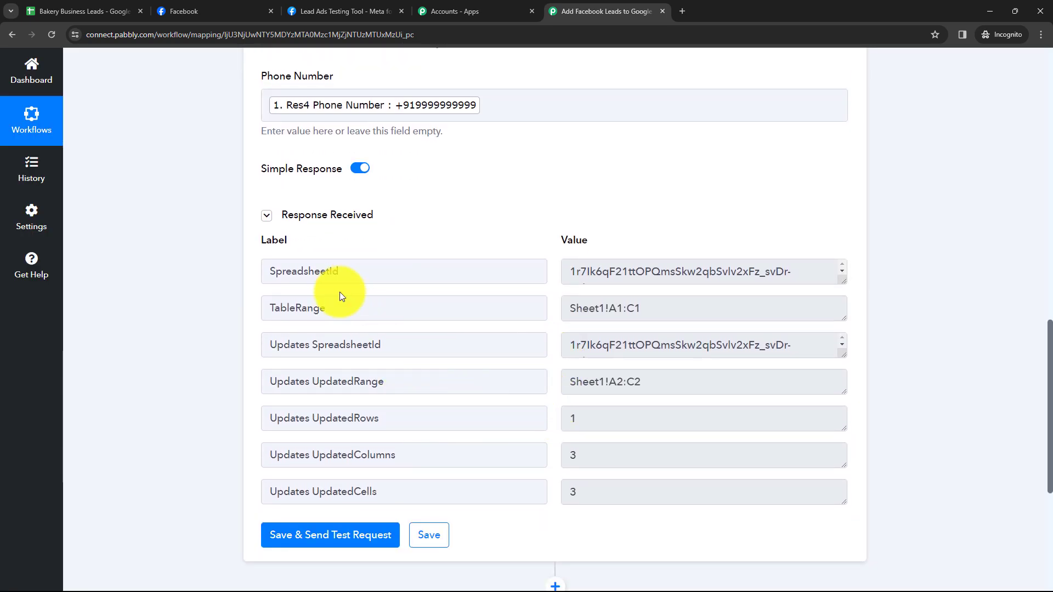
Inspect the response: spreadsheet id, table range, 1 updated row and 3 updated columns.
left_click(579, 271)
left_click_drag(578, 271, 780, 272)
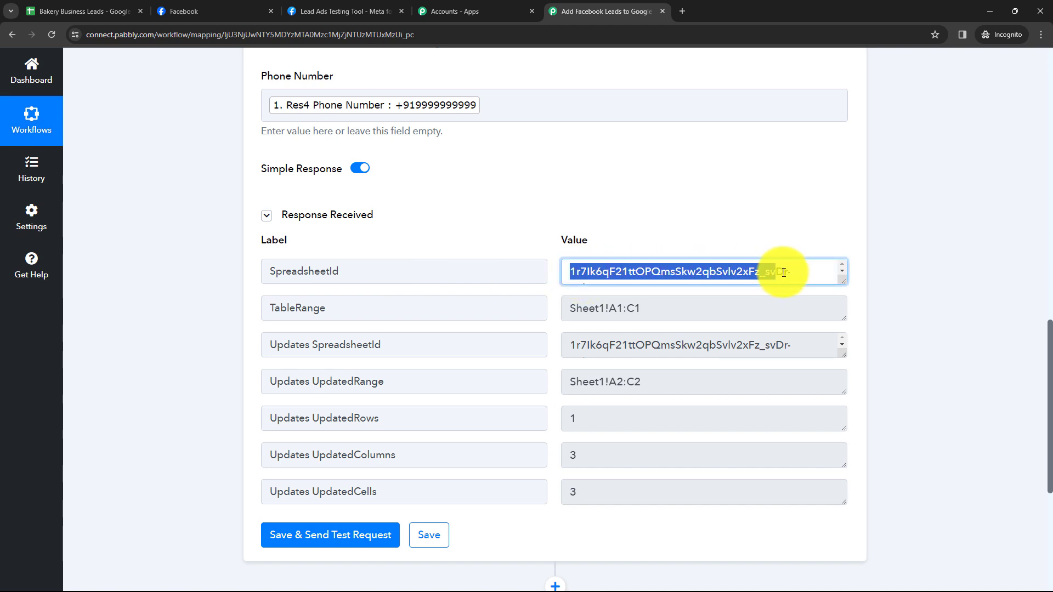
left_click_drag(583, 309, 652, 310)
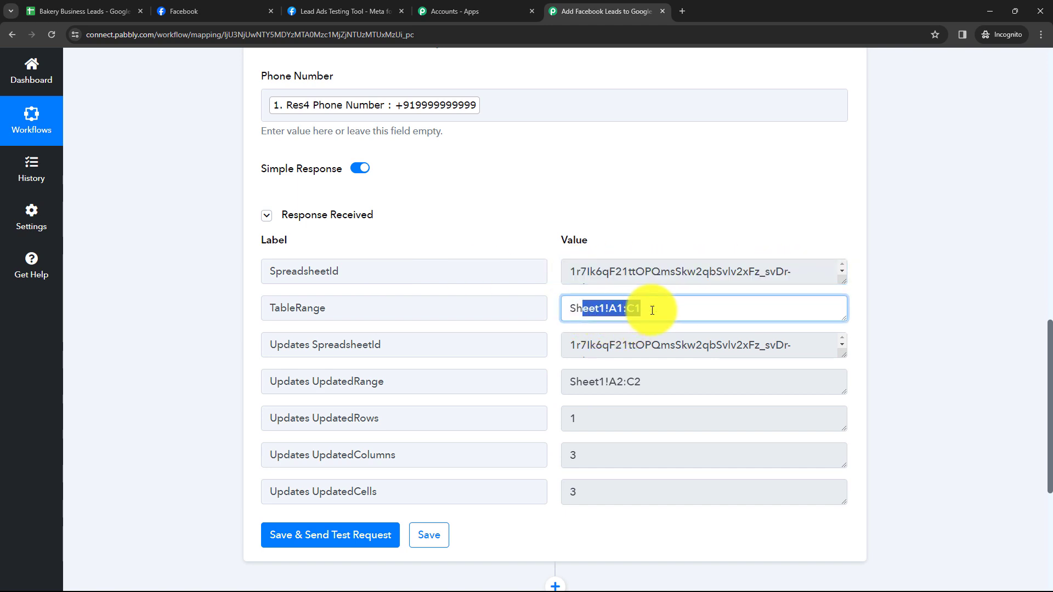
left_click(598, 345)
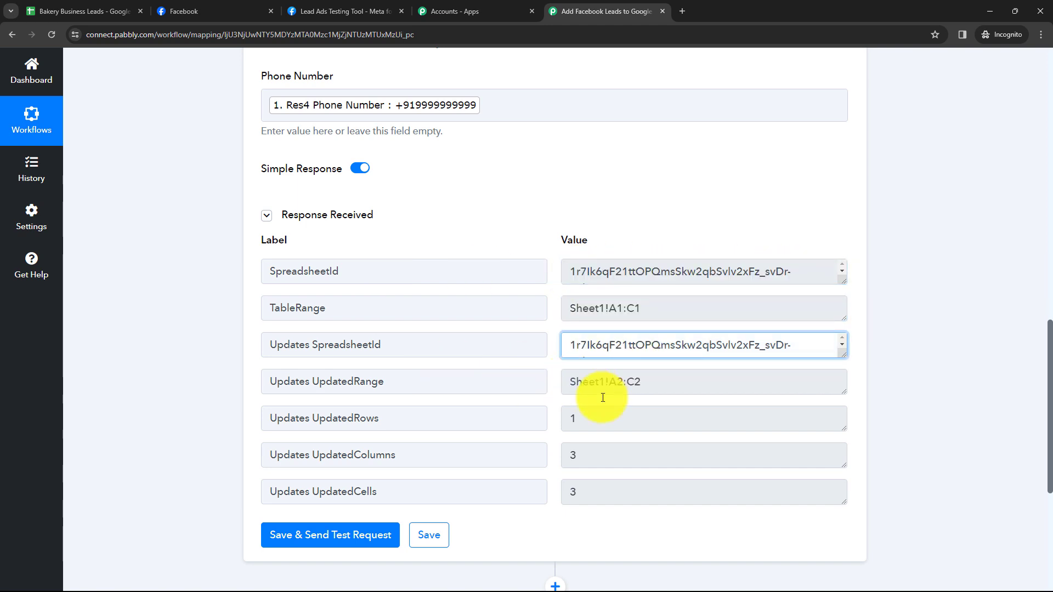
left_click(597, 459)
left_click_drag(581, 418, 595, 458)
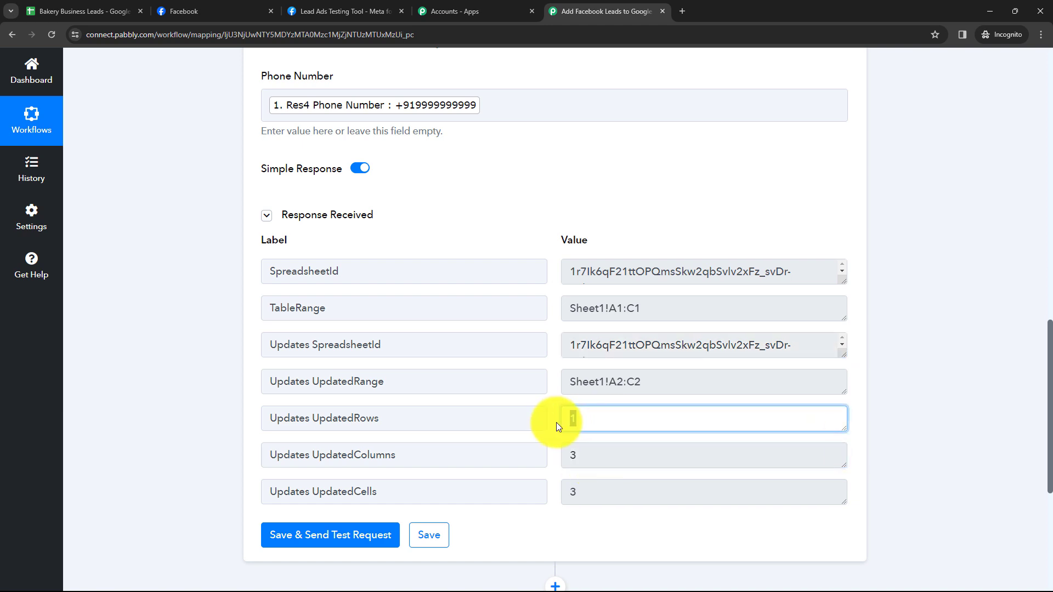
left_click(595, 458)
double_click(603, 460)
left_click(623, 462)
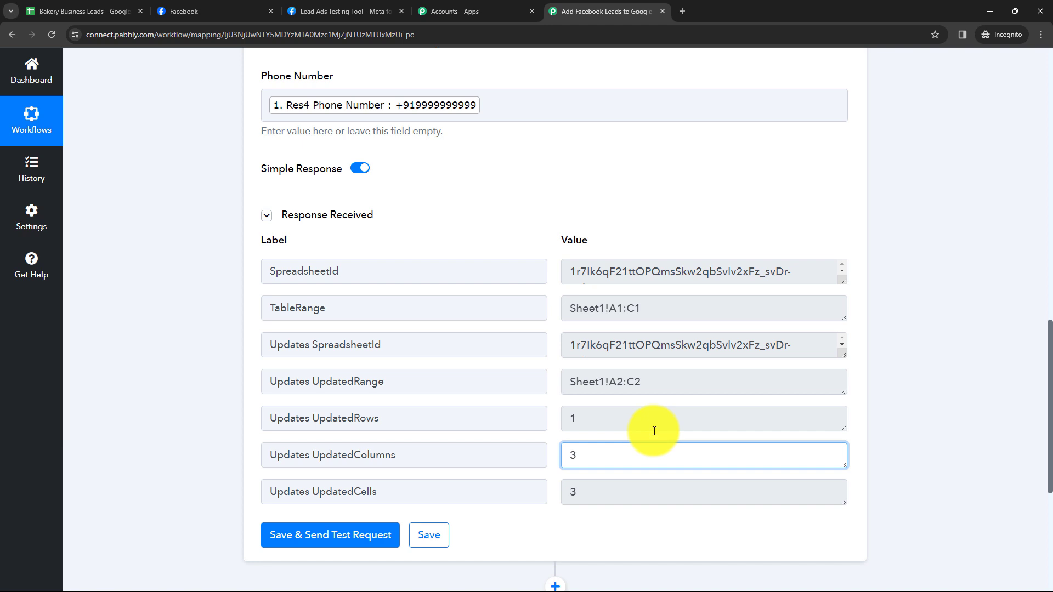
left_click(465, 222)
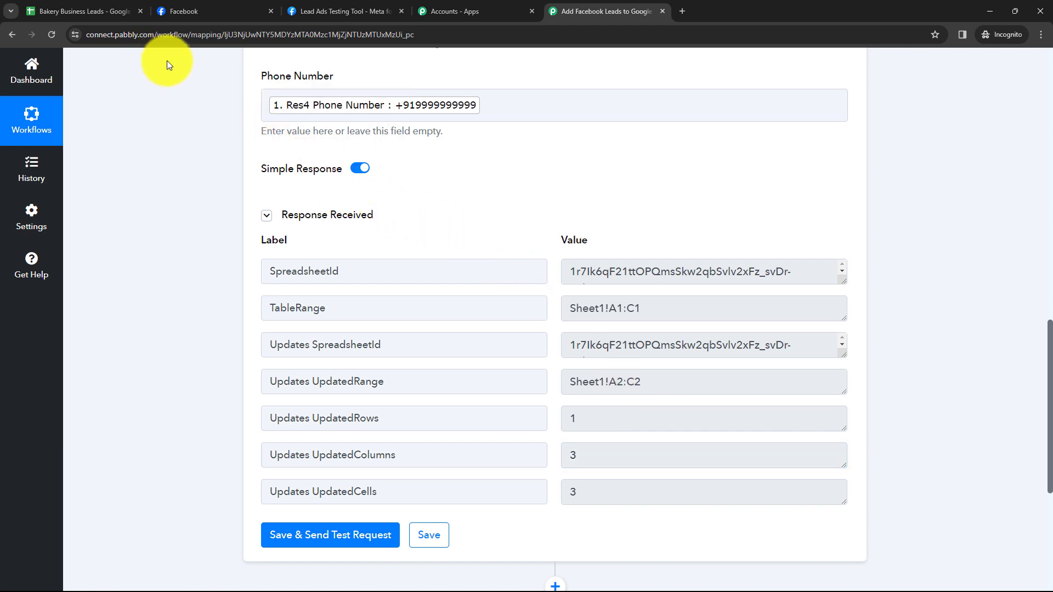
key("ctrl+1")
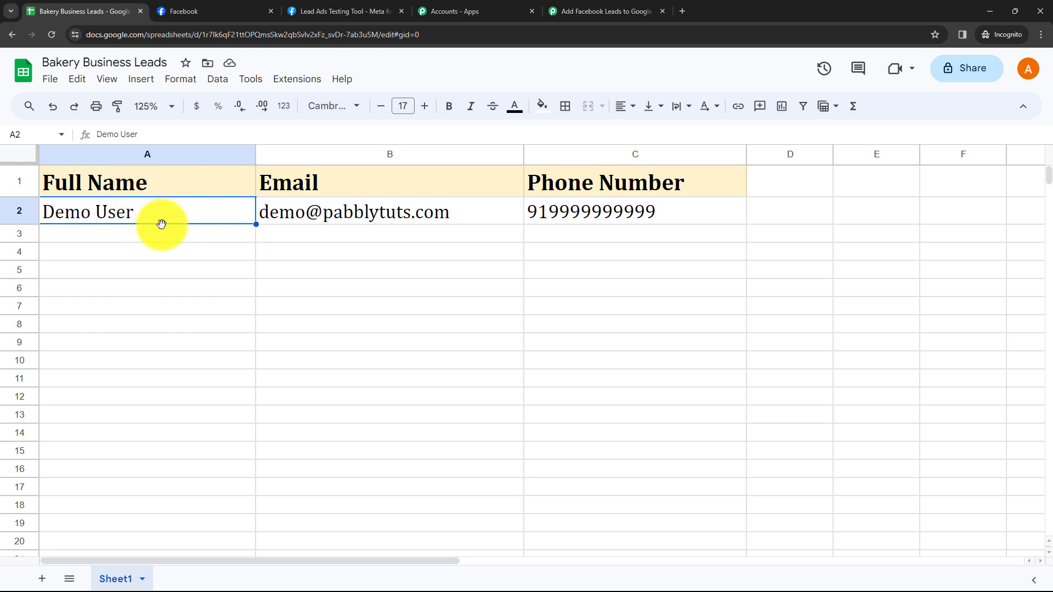
left_click(548, 268)
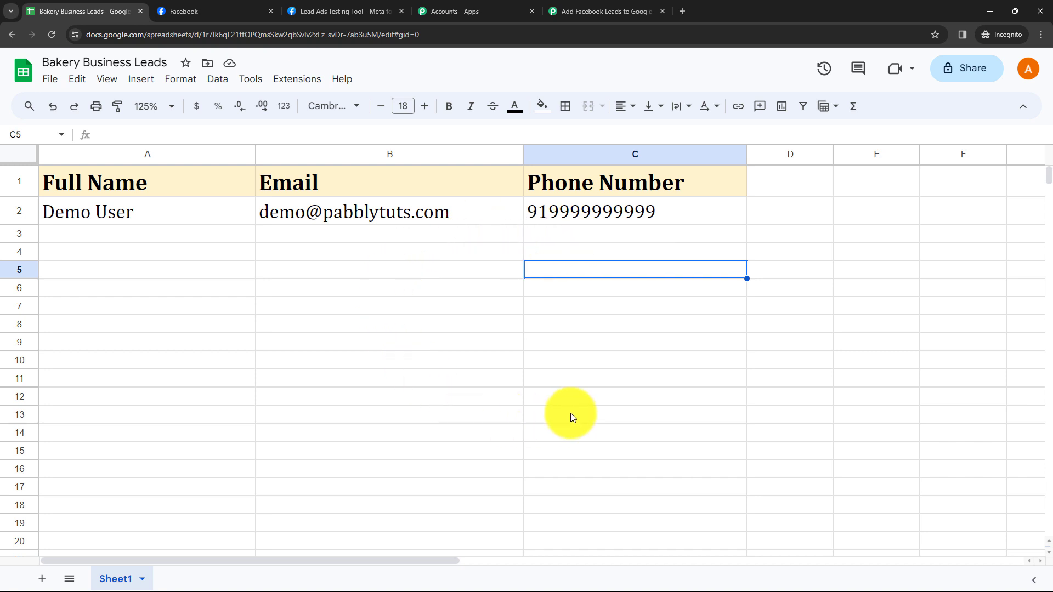
left_click(598, 11)
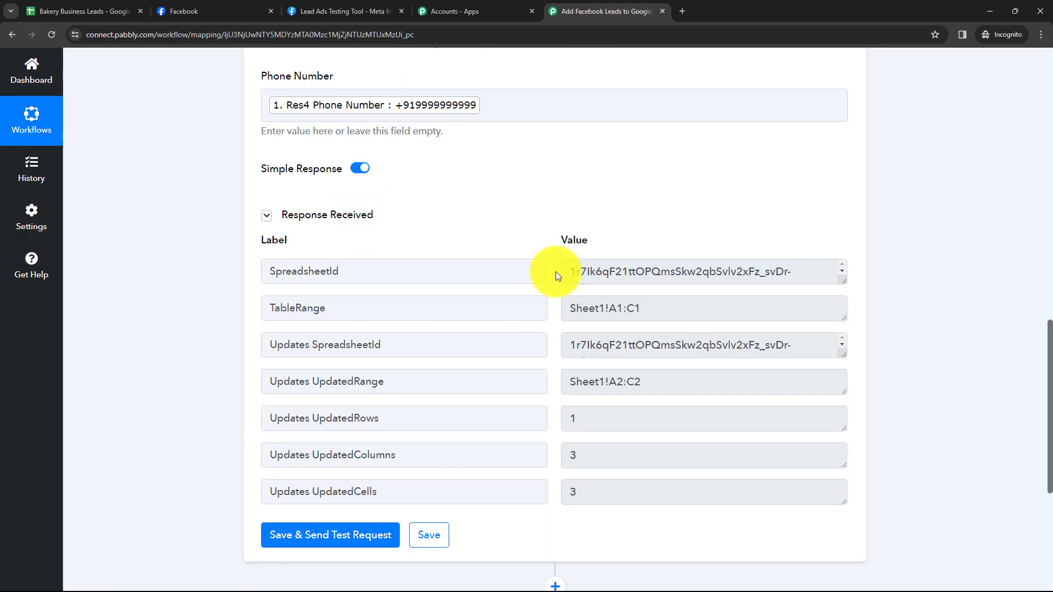
Collapse the Google Sheets action step and check the Bakery Business Leads spreadsheet.
scroll(555, 271, "up", 4)
scroll(554, 271, "up", 4)
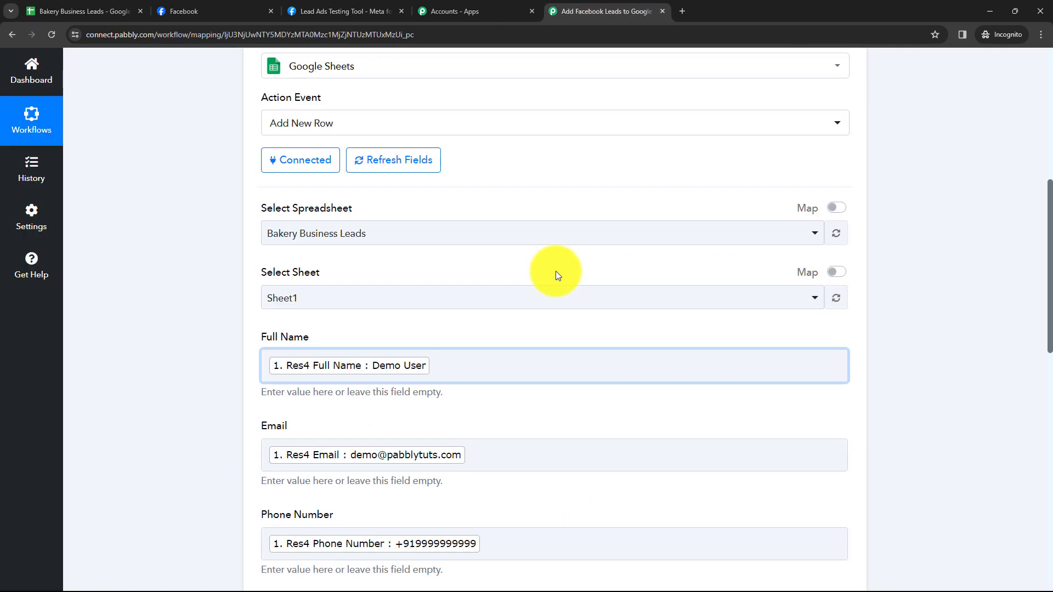
scroll(555, 271, "up", 3)
left_click(565, 167)
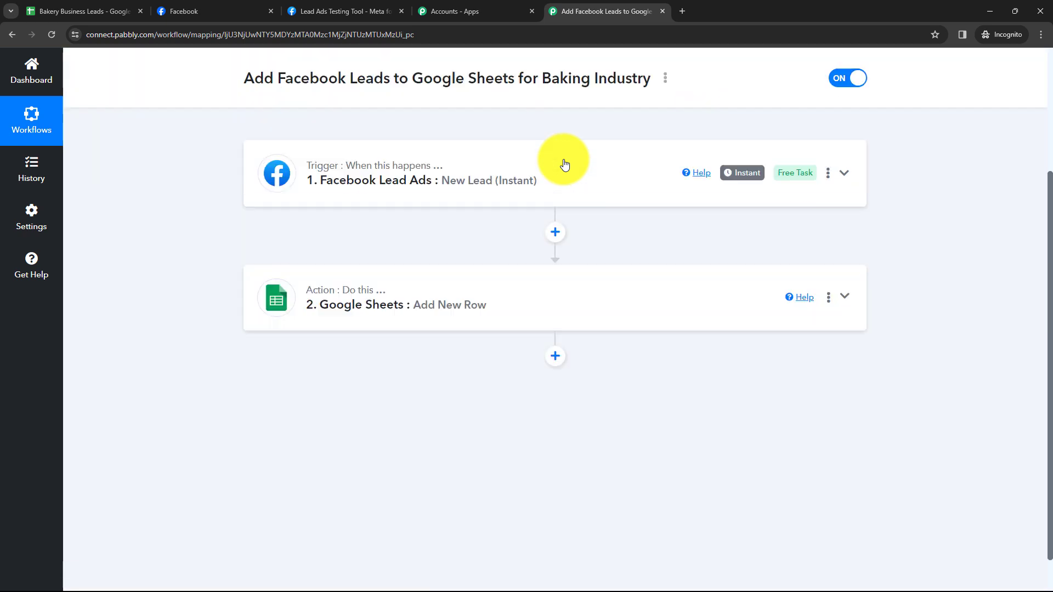
scroll(565, 164, "up", 2)
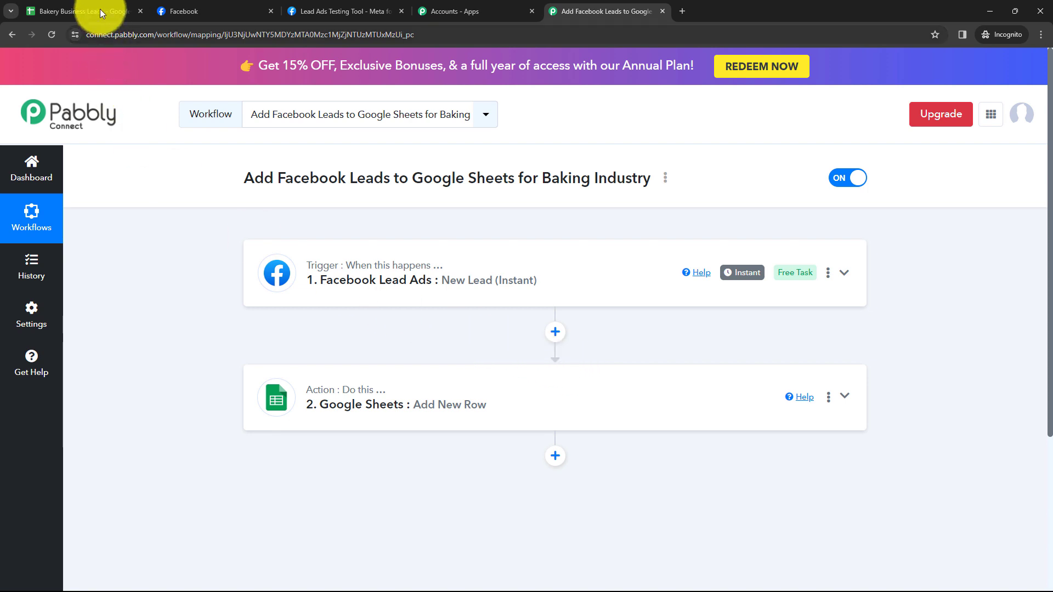
left_click(82, 11)
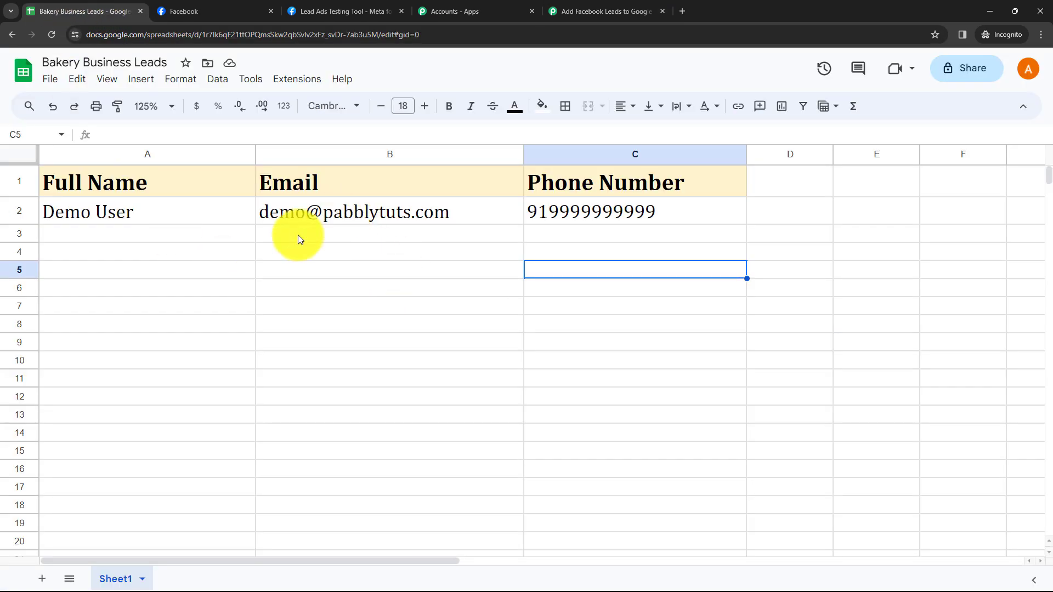
left_click(137, 233)
Delete the existing test lead in the Lead Ads Testing Tool and open the form preview.
left_click(358, 11)
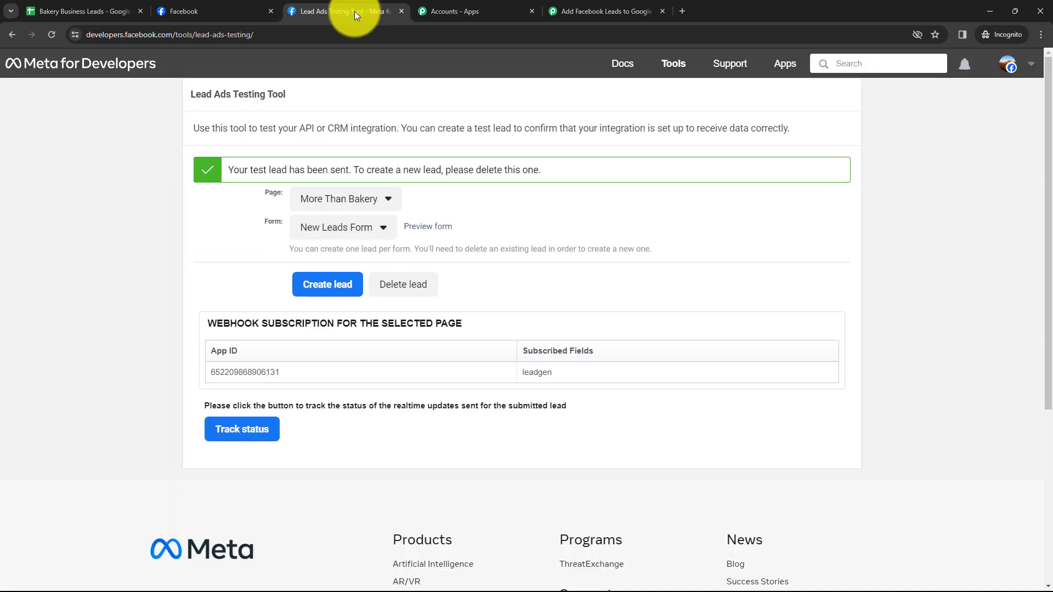
left_click(424, 284)
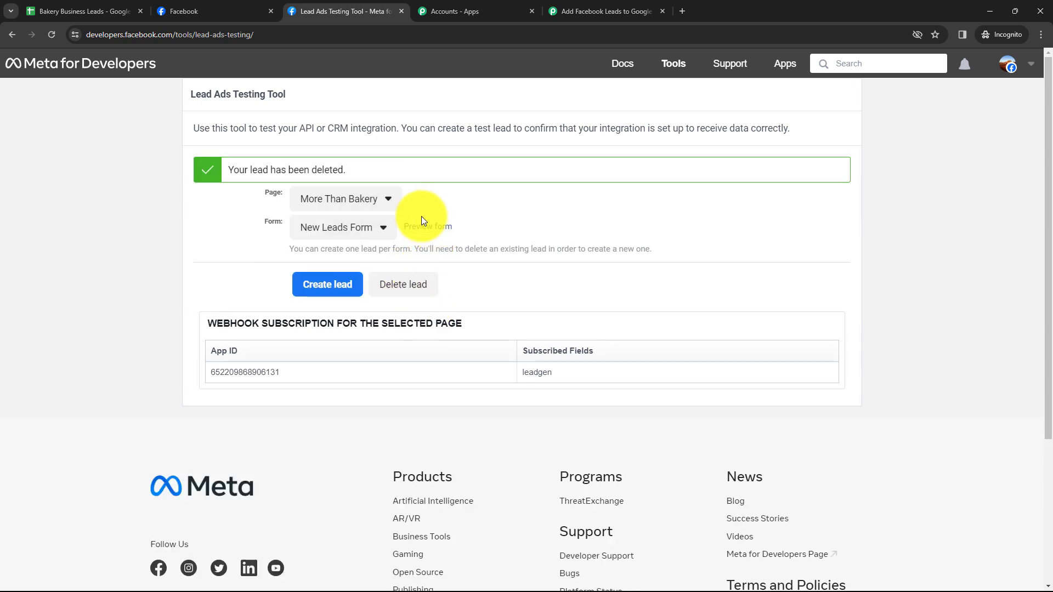
left_click(426, 229)
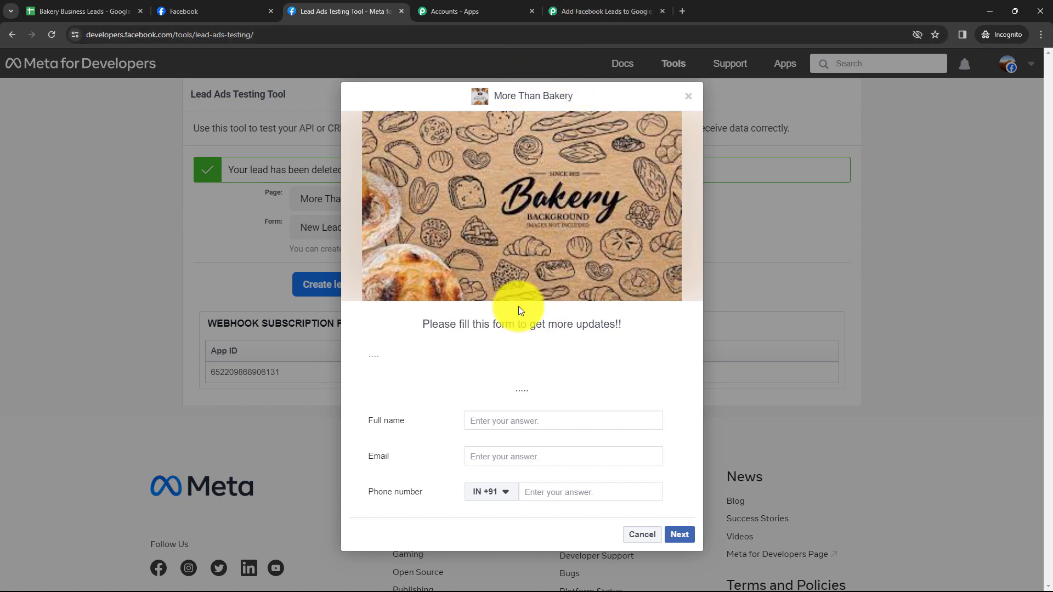
left_click(570, 16)
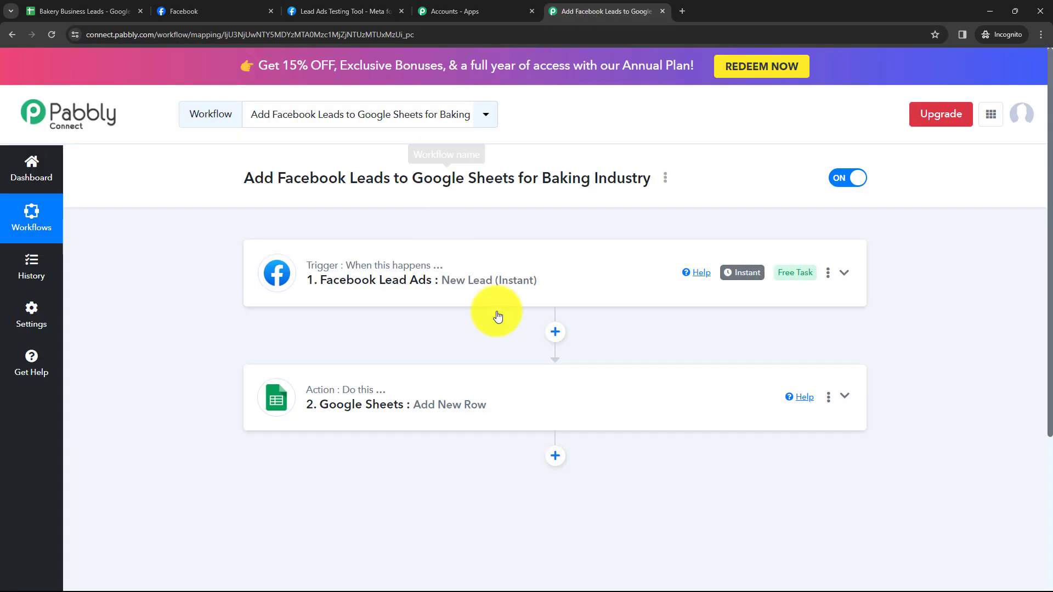
left_click(346, 11)
Submit a new test lead with a dummy full name, dummy e-mail and dummy phone number.
left_click(496, 422)
type("d")
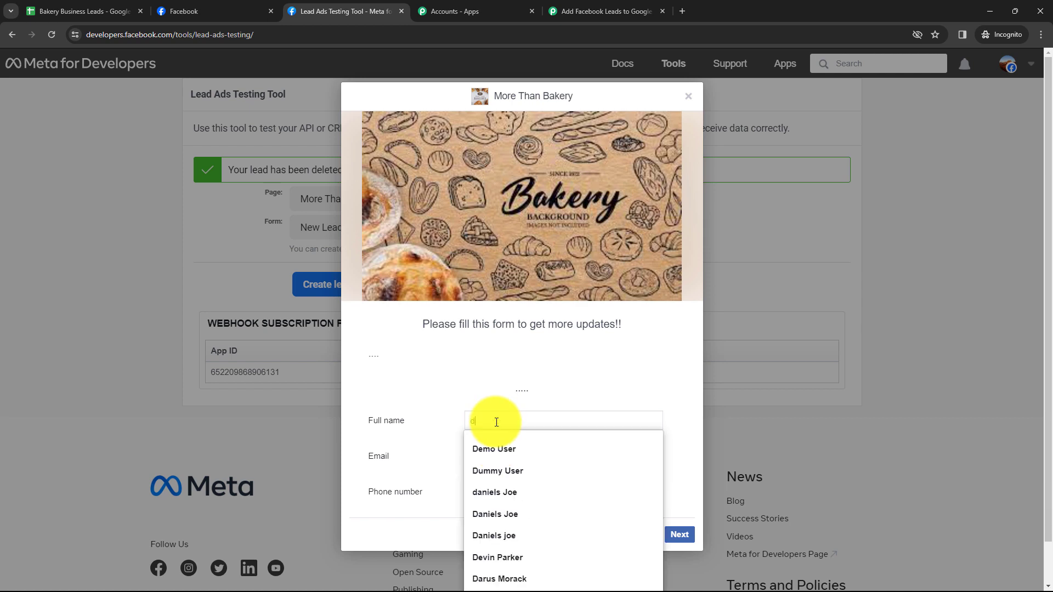
type("Dumm")
left_click(527, 442)
left_click(533, 452)
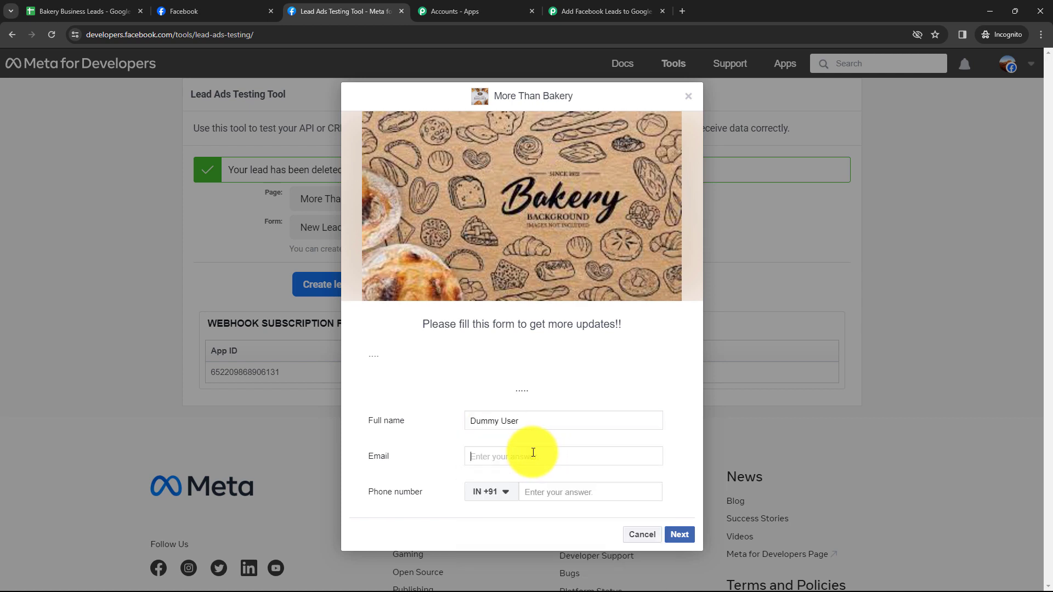
type("DUM")
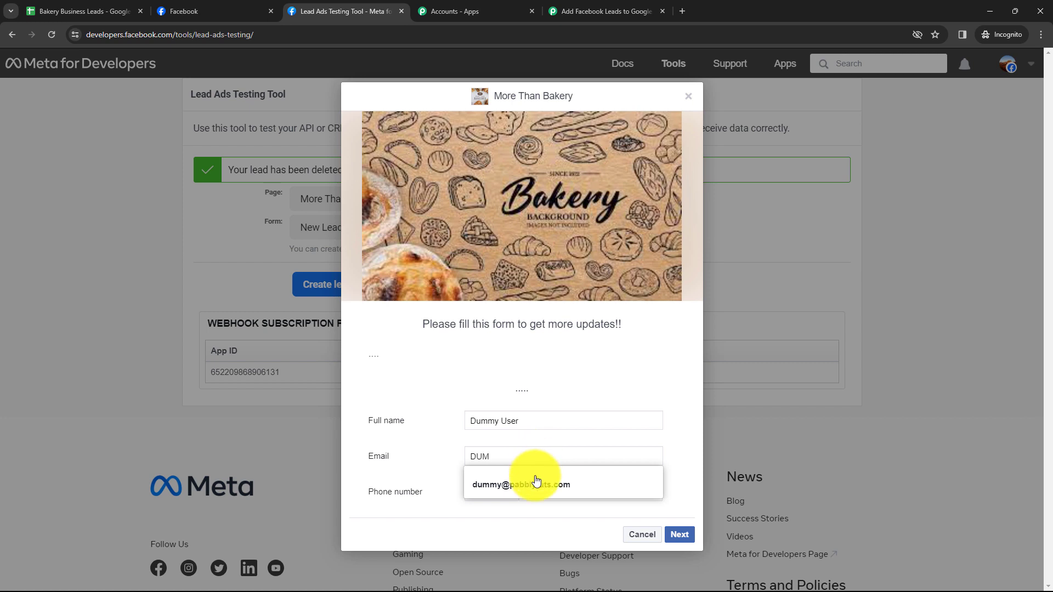
left_click(534, 484)
left_click(554, 492)
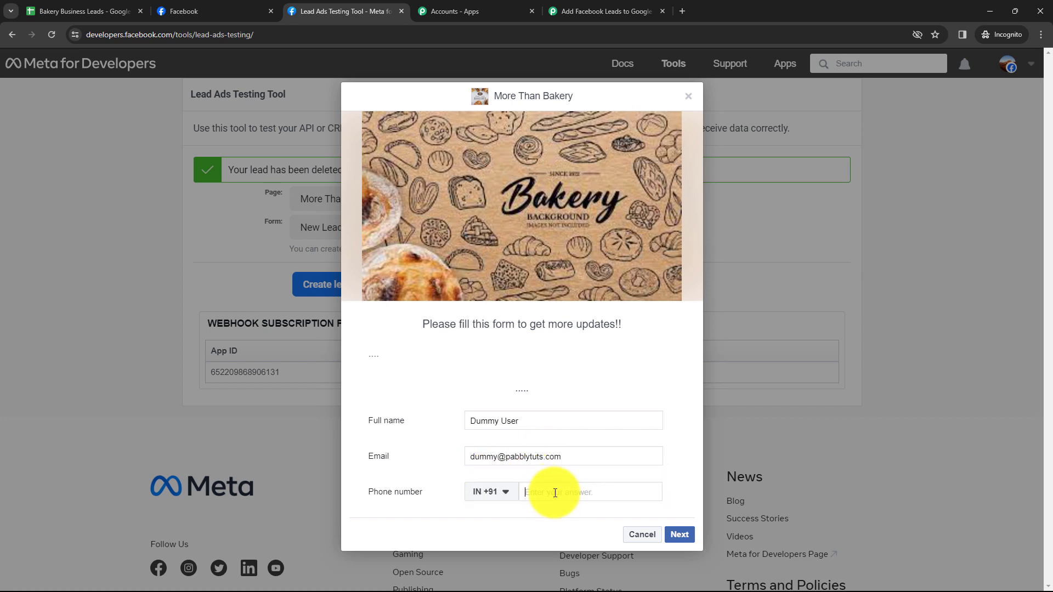
type("99999 9999")
type("9")
left_click(679, 535)
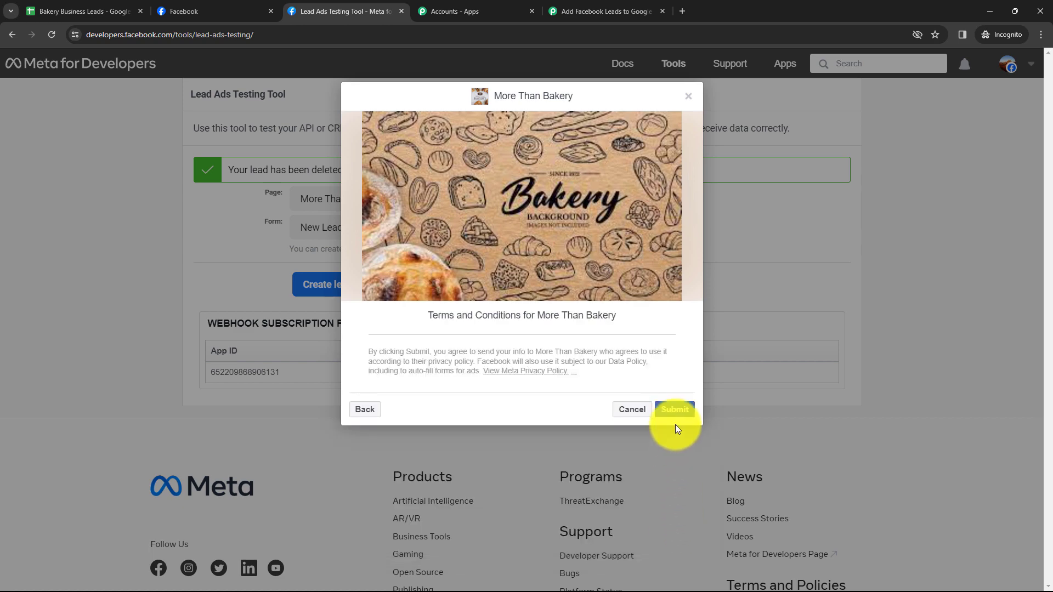
left_click(674, 412)
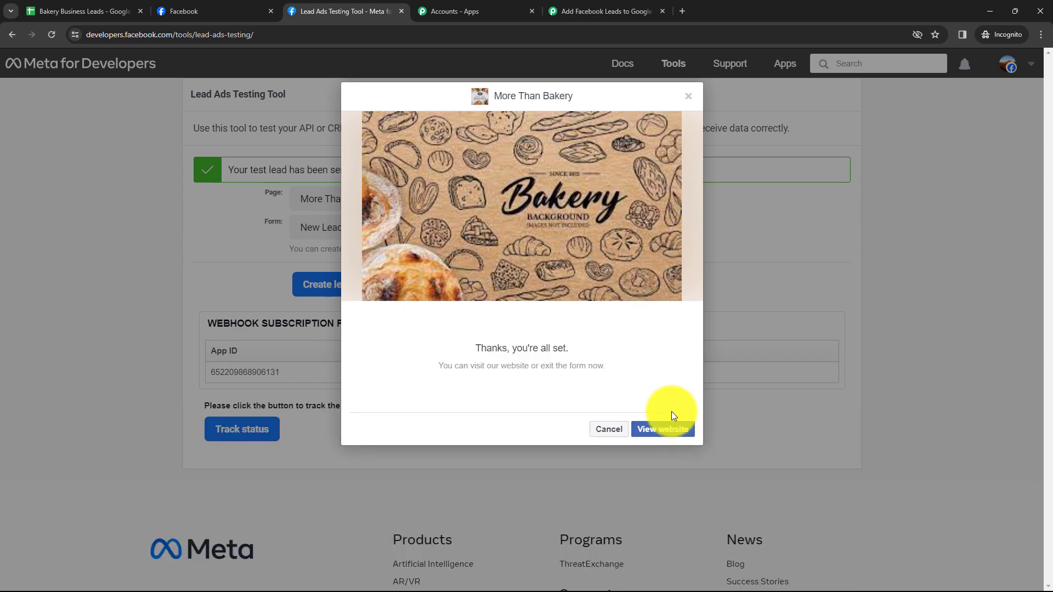
left_click(687, 97)
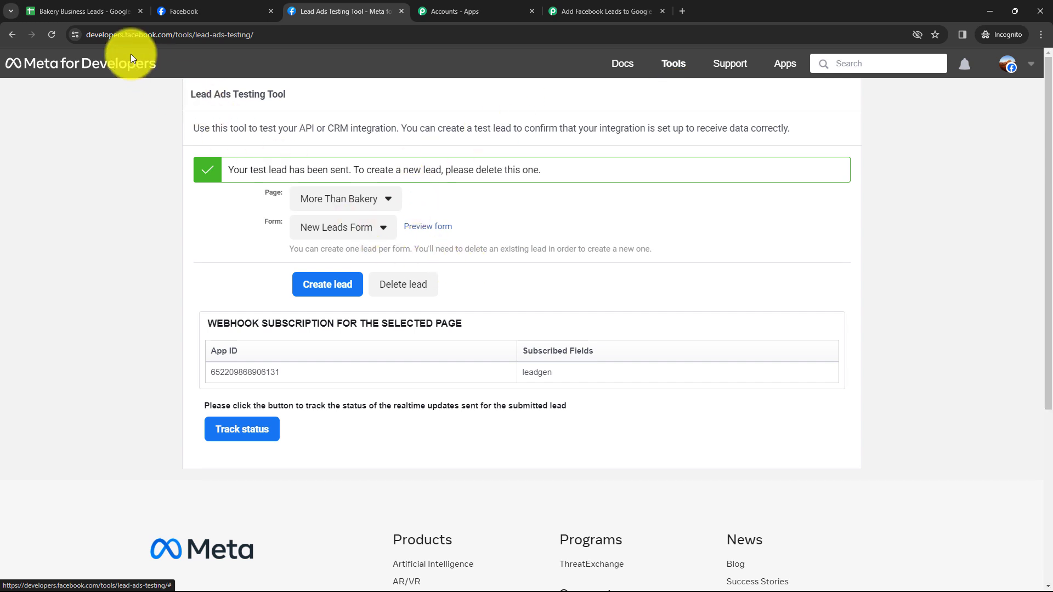
left_click(106, 13)
Check the second lead's full name and e-mail in row 3 of Bakery Business Leads.
left_click(273, 331)
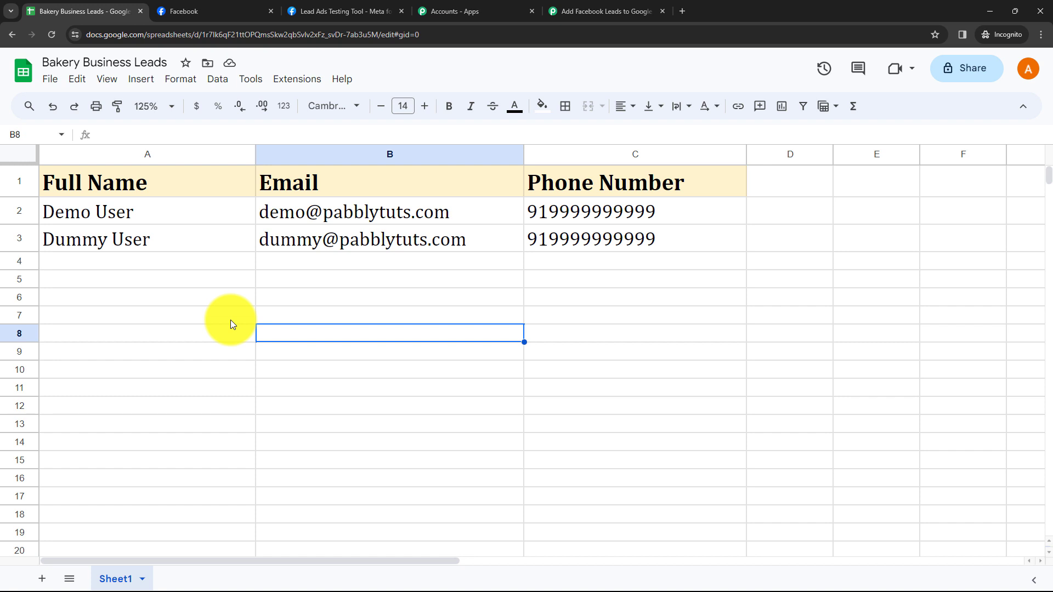
left_click(131, 245)
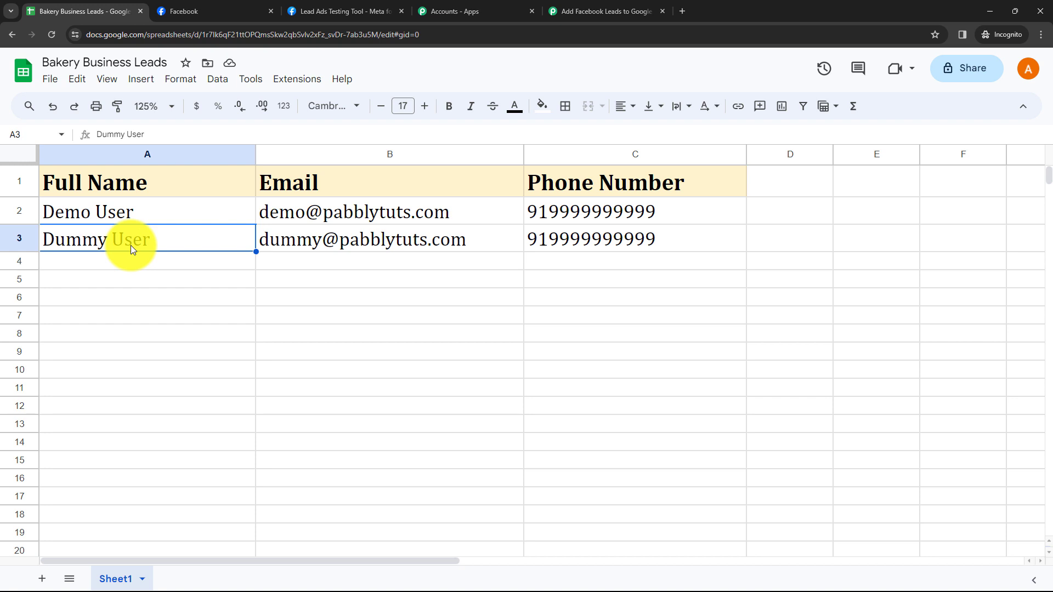
left_click(482, 275)
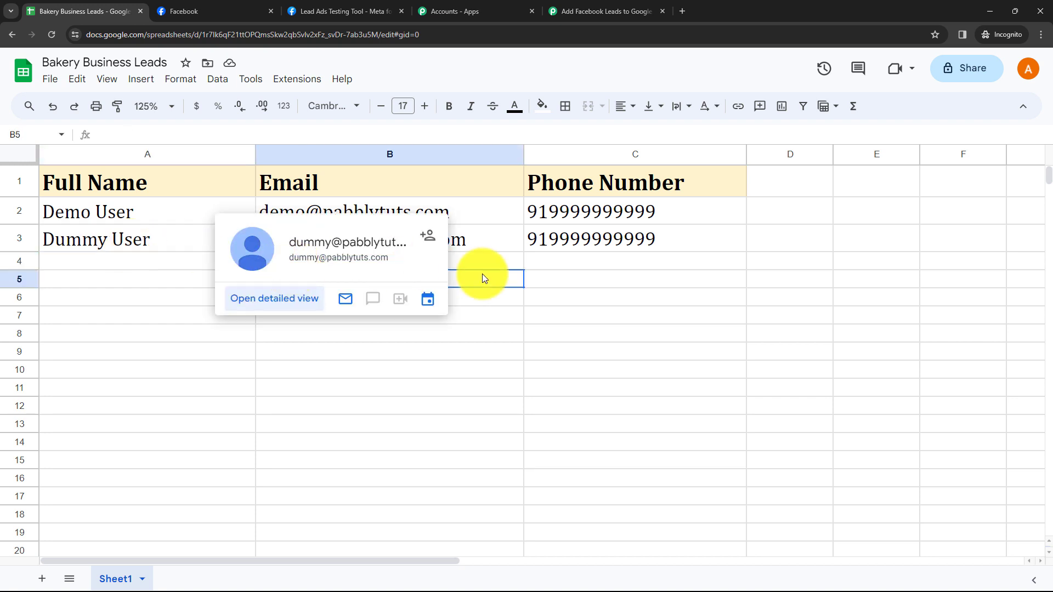
left_click(504, 268)
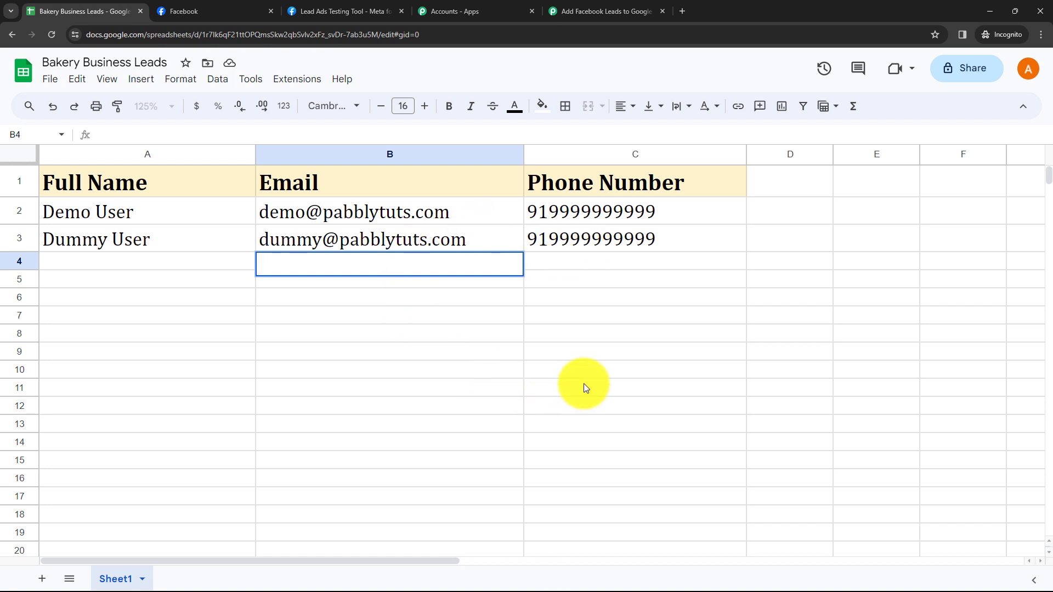
left_click(593, 11)
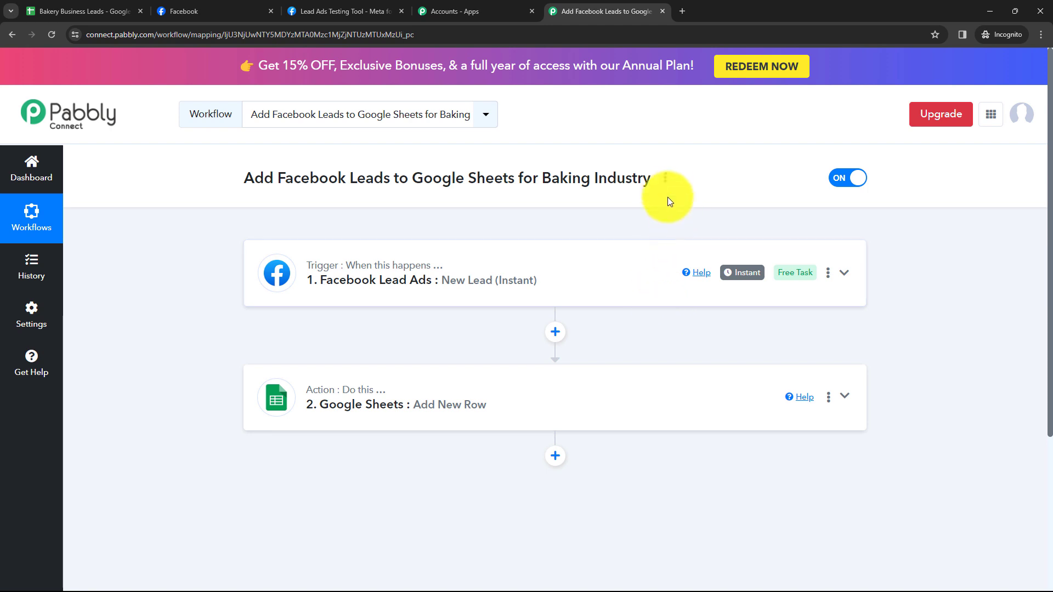
Open Share from the workflow's menu, select the generated share link, and close the dialog.
left_click(663, 178)
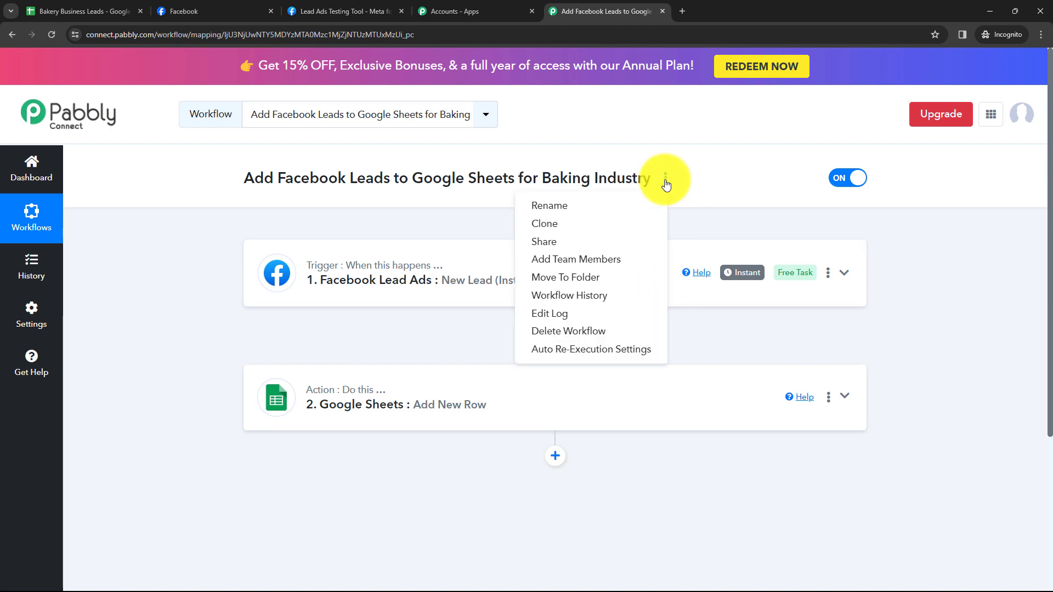
left_click(547, 237)
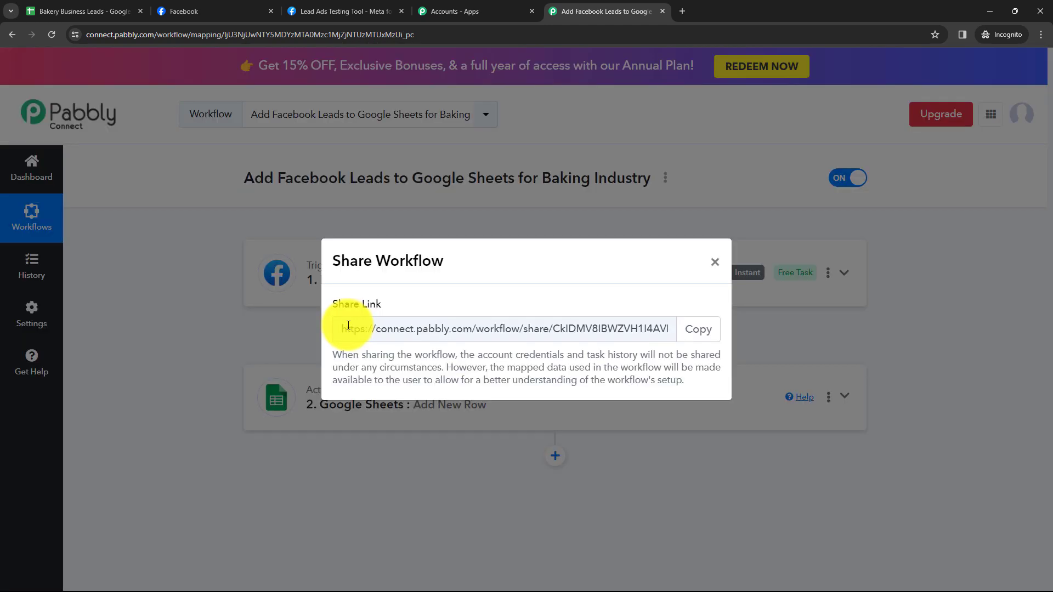
left_click_drag(348, 325, 665, 329)
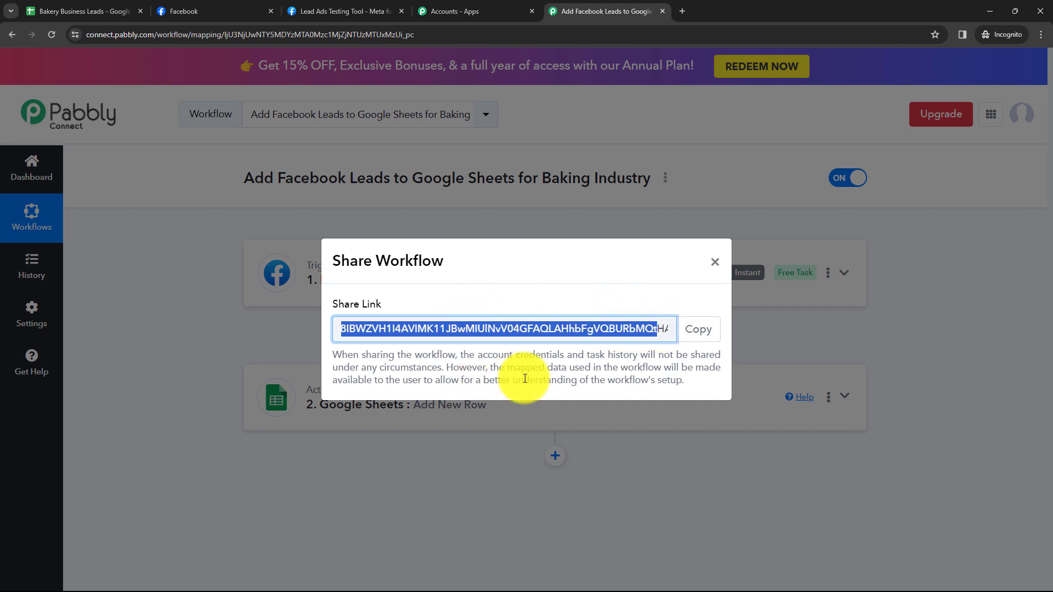
left_click(715, 263)
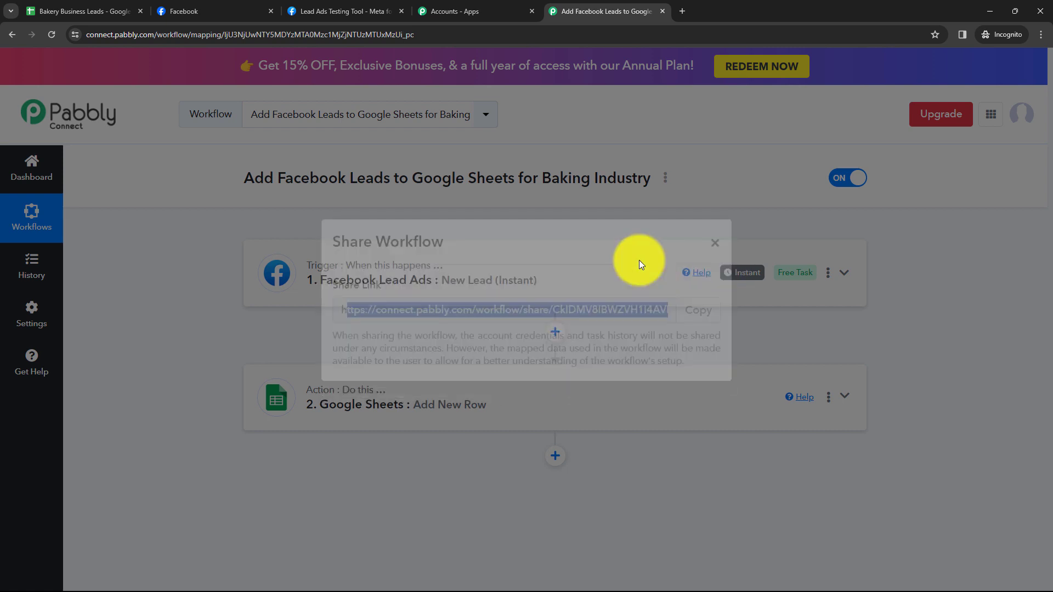